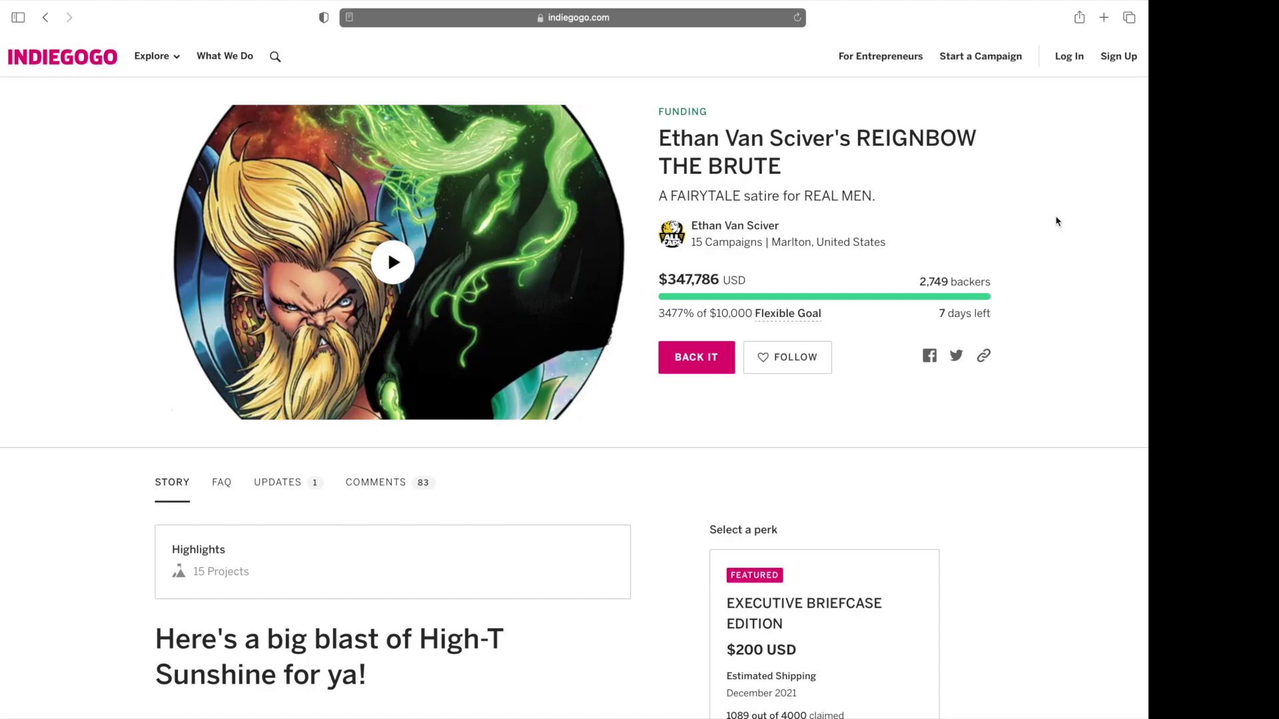
pyautogui.scroll(-1, 1062, 317)
pyautogui.scroll(-1, 1062, 316)
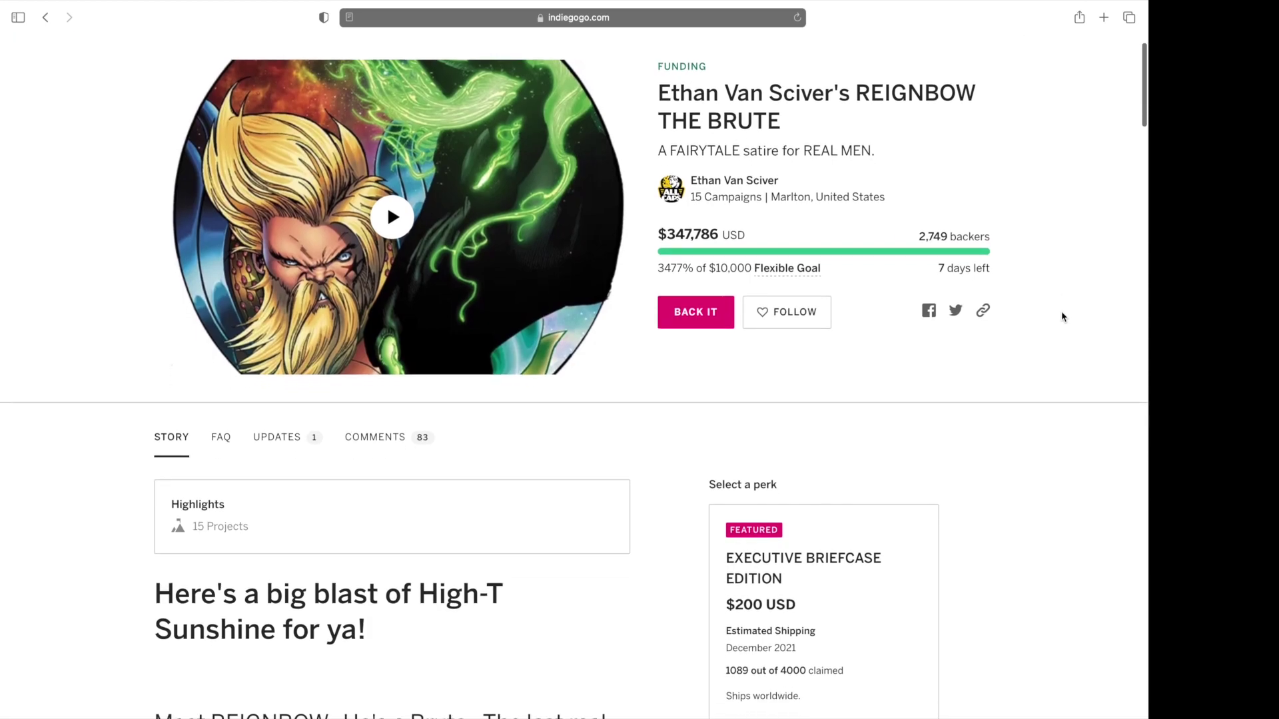
pyautogui.scroll(-1, 1062, 317)
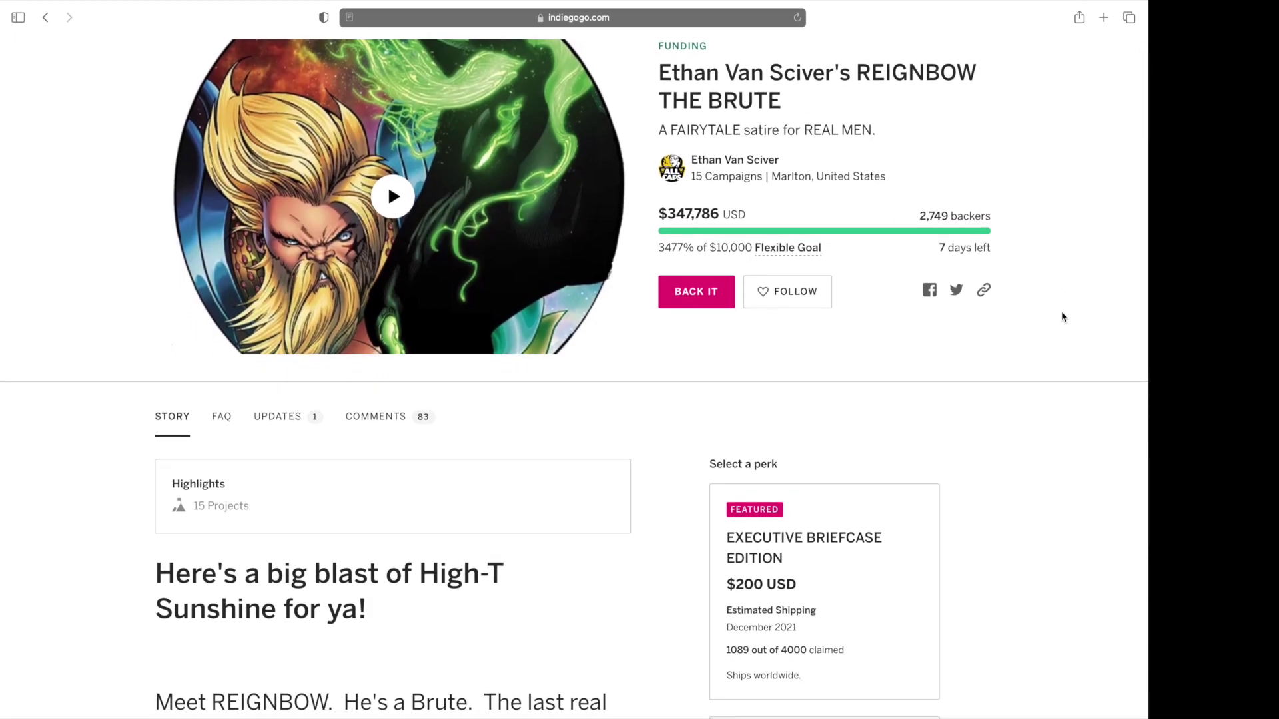
pyautogui.scroll(-2, 1062, 317)
pyautogui.scroll(-2, 1063, 317)
pyautogui.scroll(-3, 1063, 317)
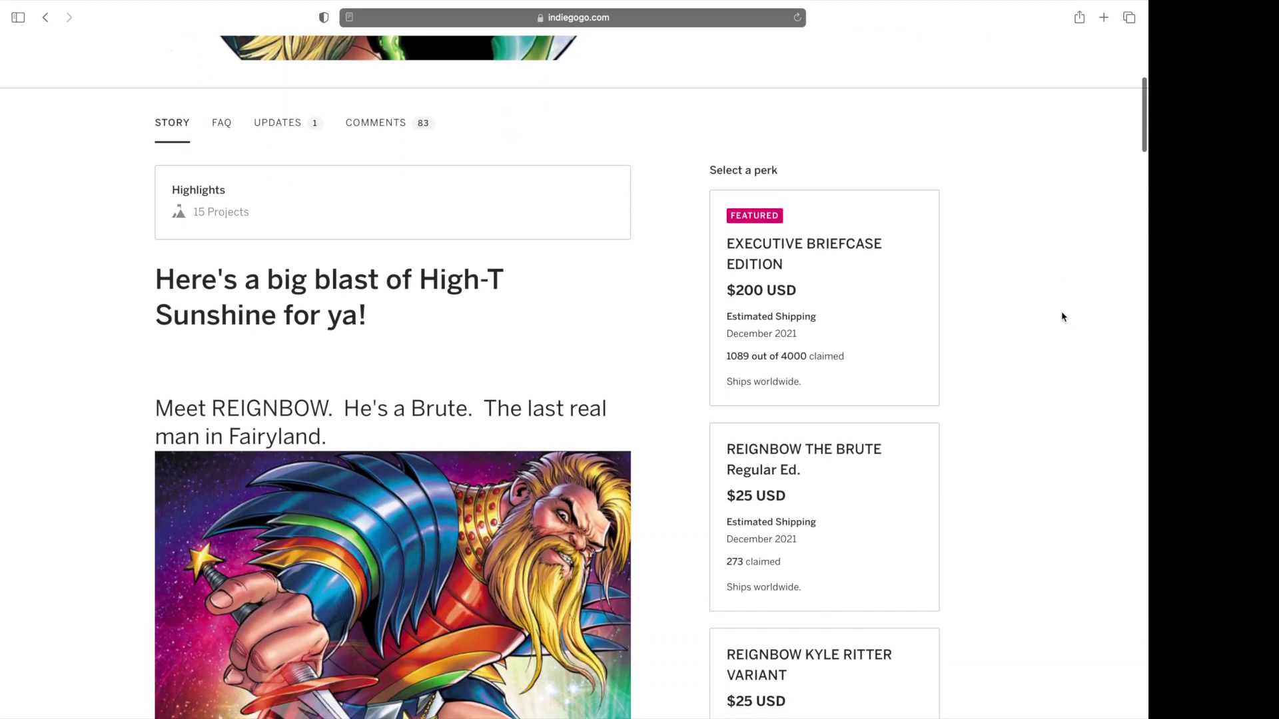
pyautogui.scroll(-2, 1062, 317)
pyautogui.scroll(-2, 1063, 316)
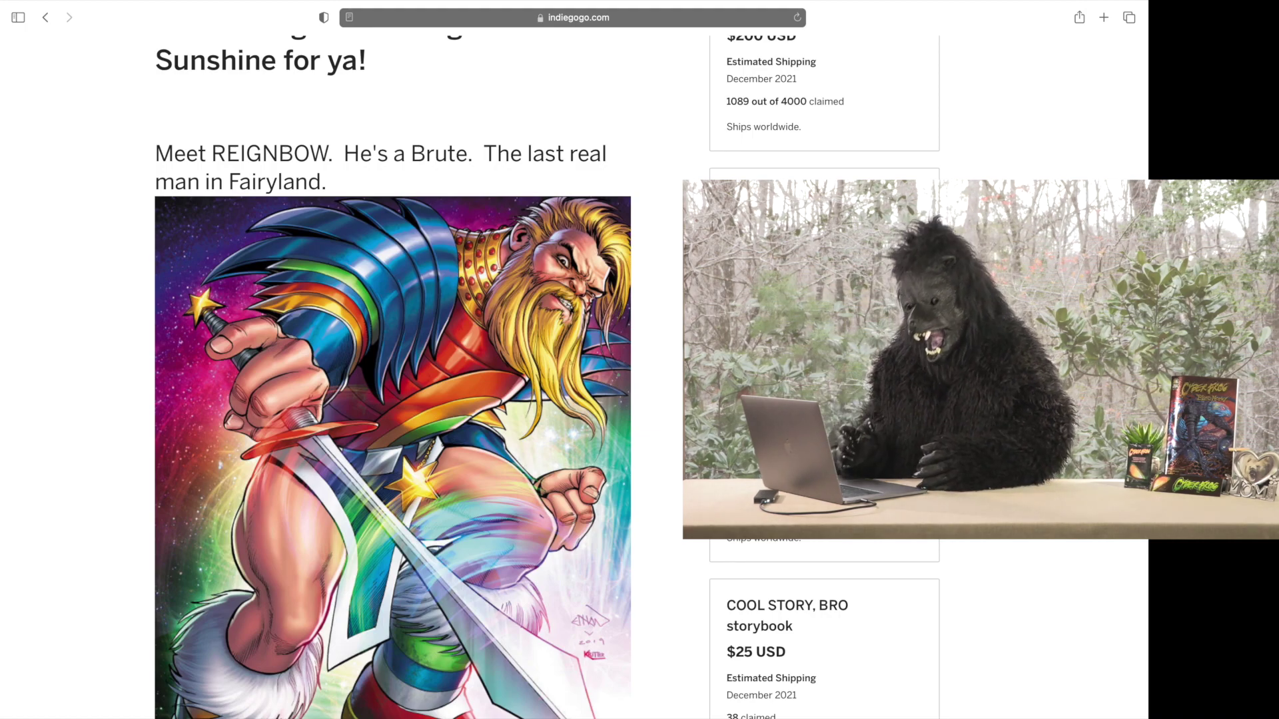
pyautogui.scroll(-3, 1061, 307)
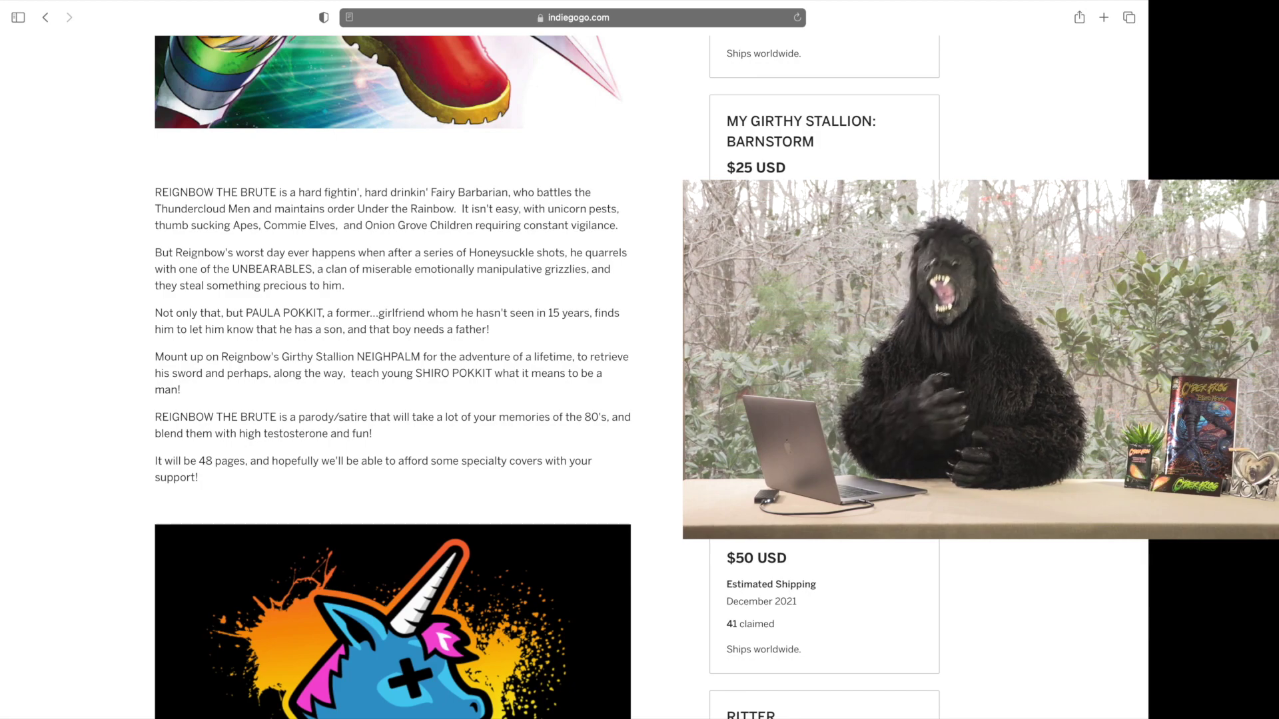
pyautogui.scroll(-5, 399, 360)
pyautogui.scroll(-5, 399, 360)
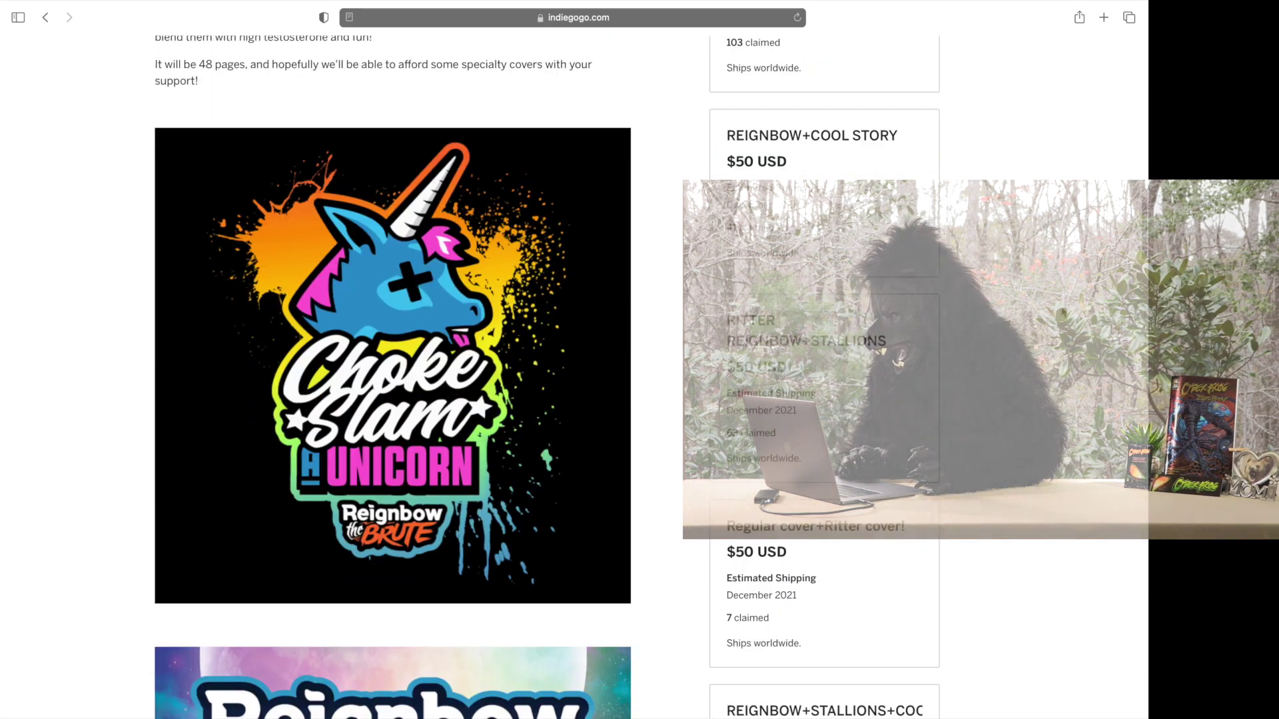
# Zoom in on the page to view the 'Bonus Comic! My Girthy Stallion: Barnstorm' logos.
pyautogui.press('super+plus')
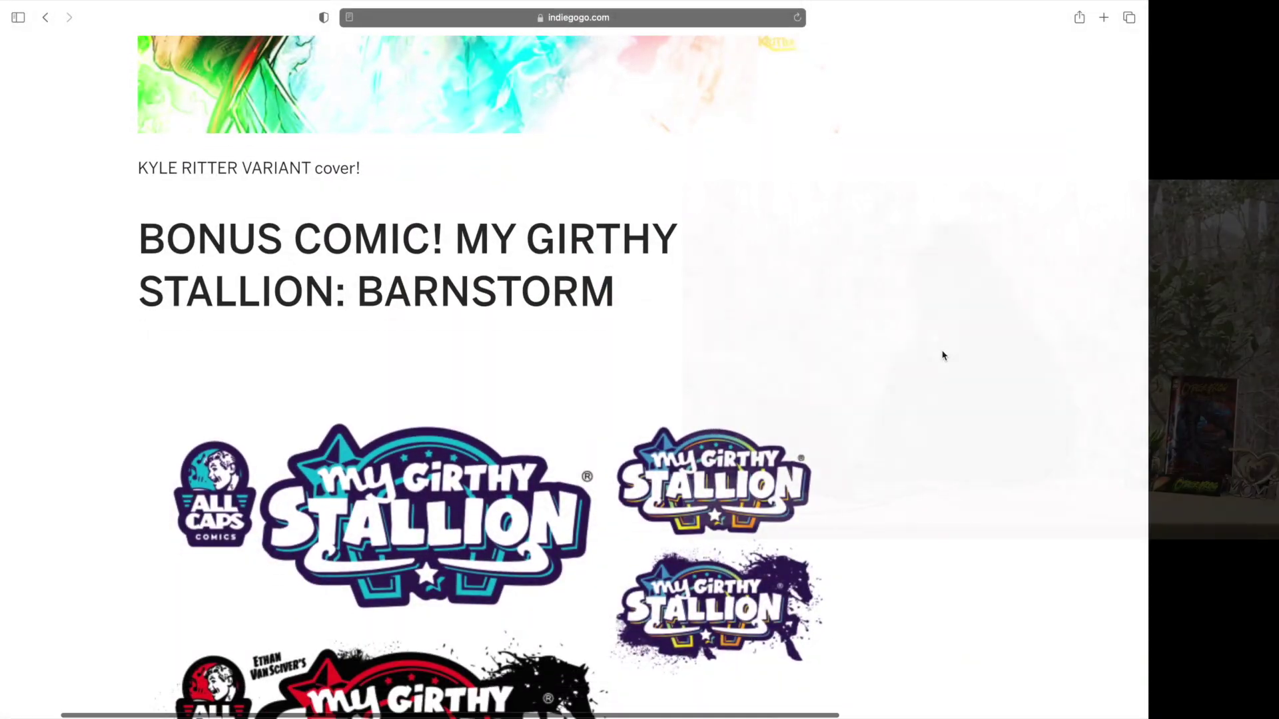
pyautogui.scroll(-3, 943, 356)
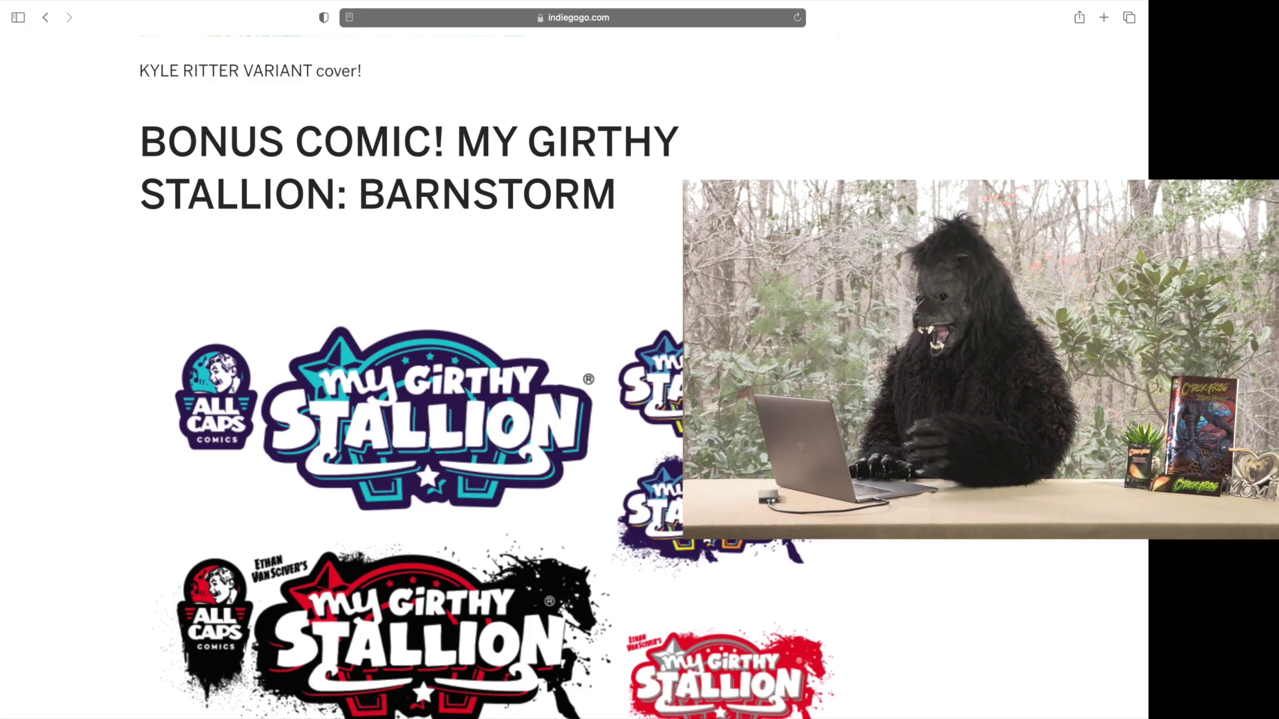
pyautogui.scroll(-3, 478, 380)
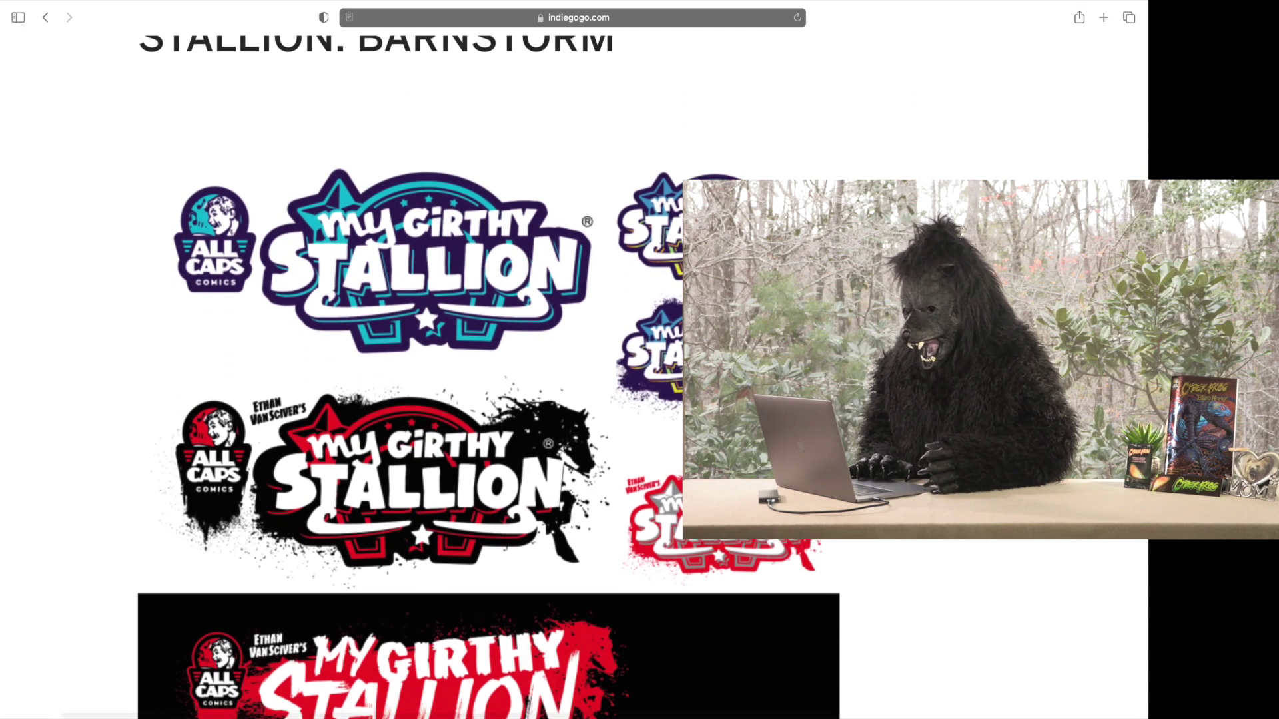
pyautogui.scroll(-2, 478, 380)
pyautogui.scroll(-1, 478, 379)
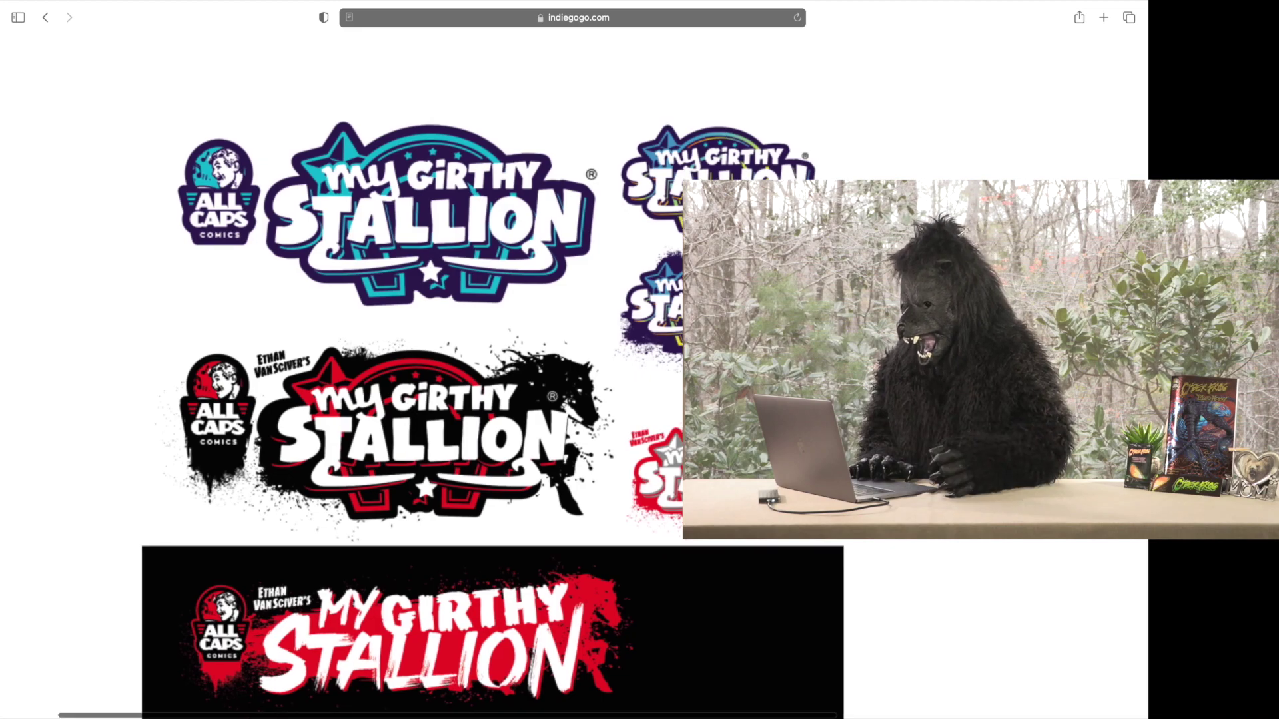
pyautogui.scroll(-1, 478, 380)
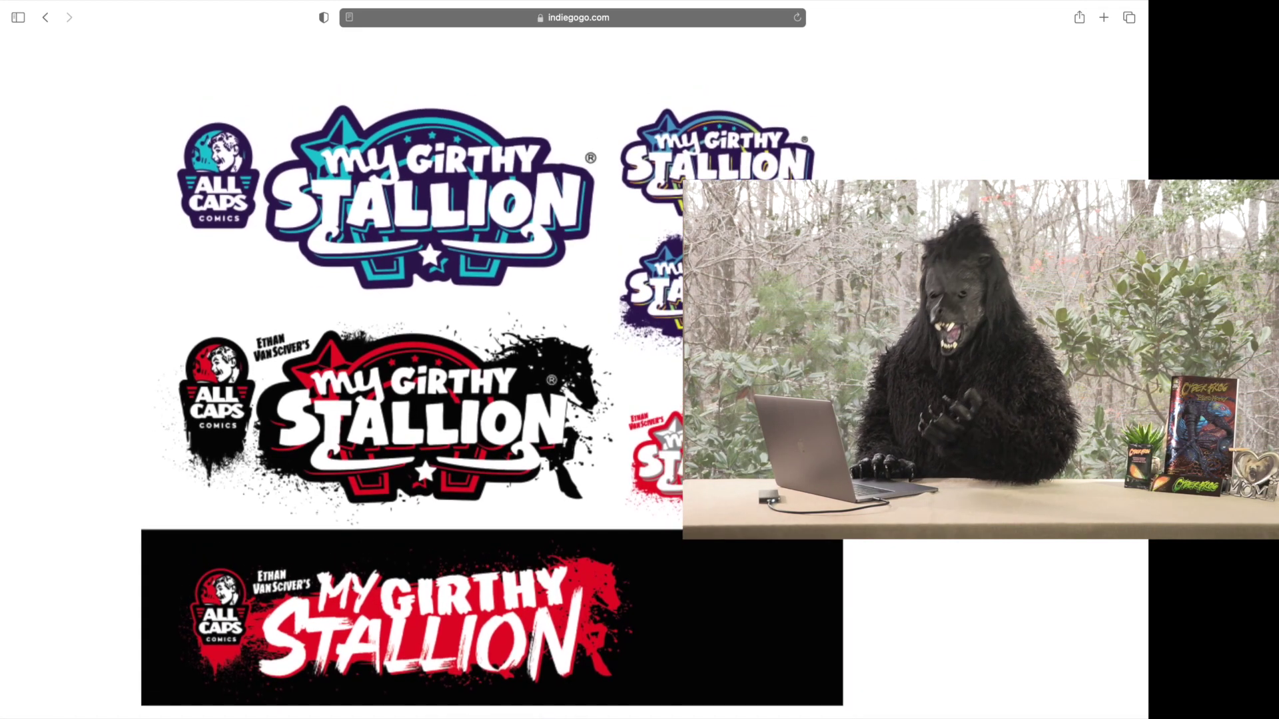
pyautogui.scroll(-1, 478, 381)
pyautogui.scroll(-3, 477, 380)
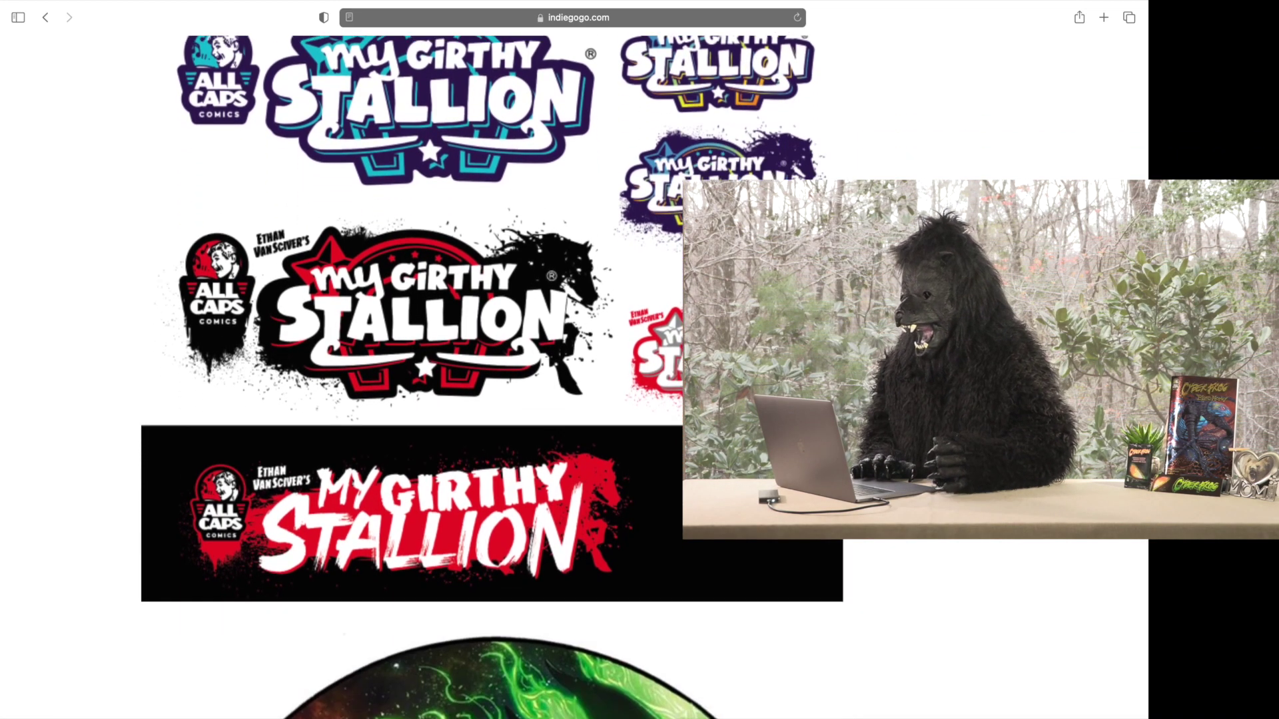
pyautogui.scroll(-3, 478, 380)
pyautogui.scroll(-4, 477, 380)
pyautogui.scroll(-3, 478, 380)
pyautogui.scroll(-2, 478, 380)
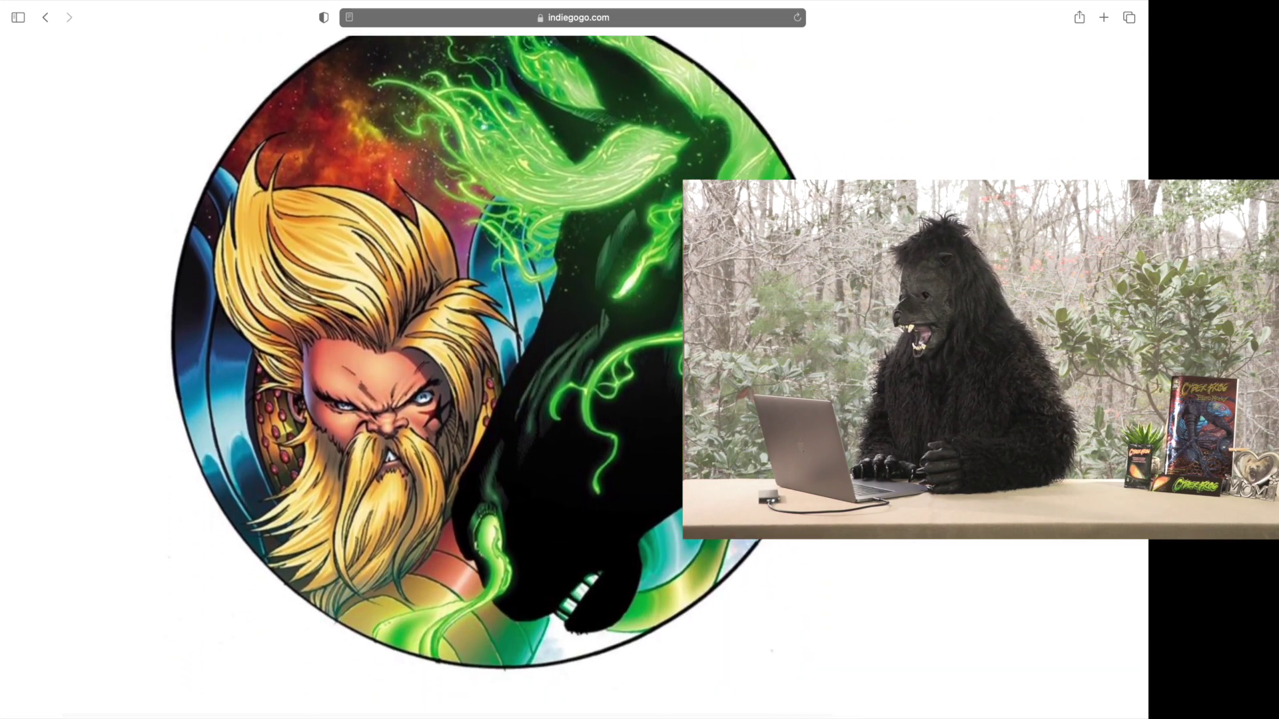
pyautogui.scroll(-2, 478, 380)
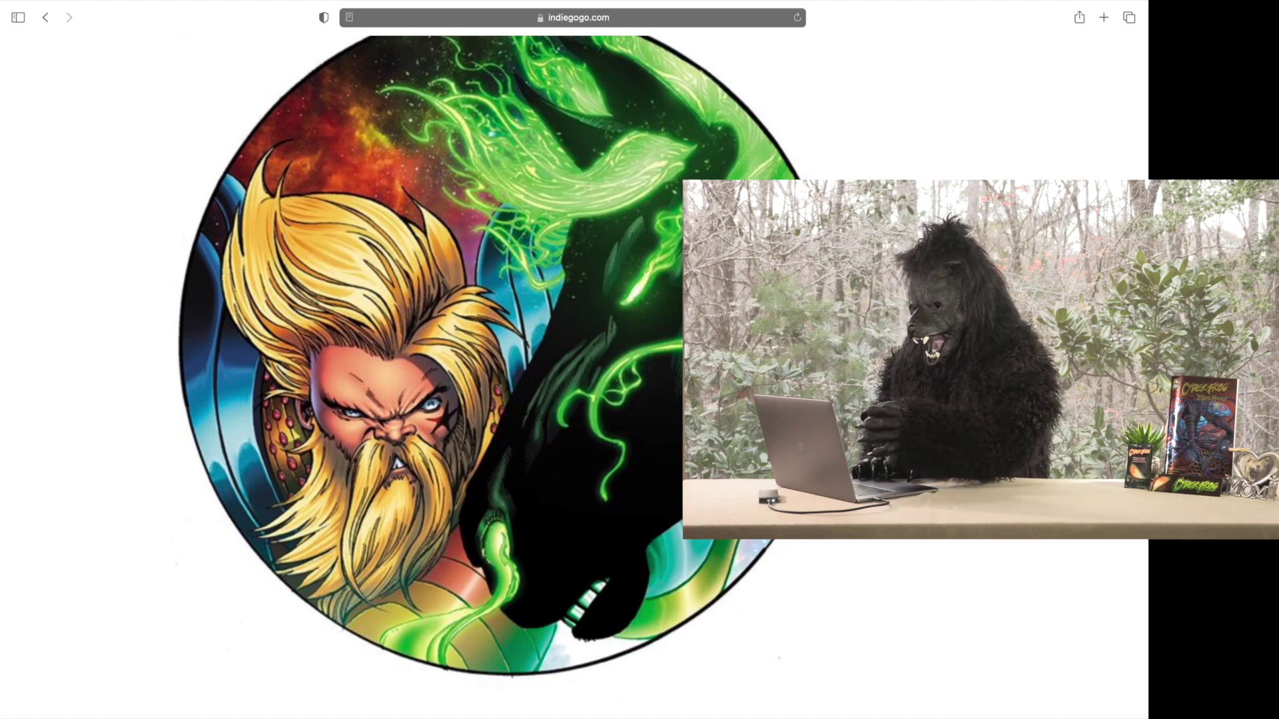
pyautogui.scroll(-3, 478, 380)
pyautogui.scroll(-2, 479, 380)
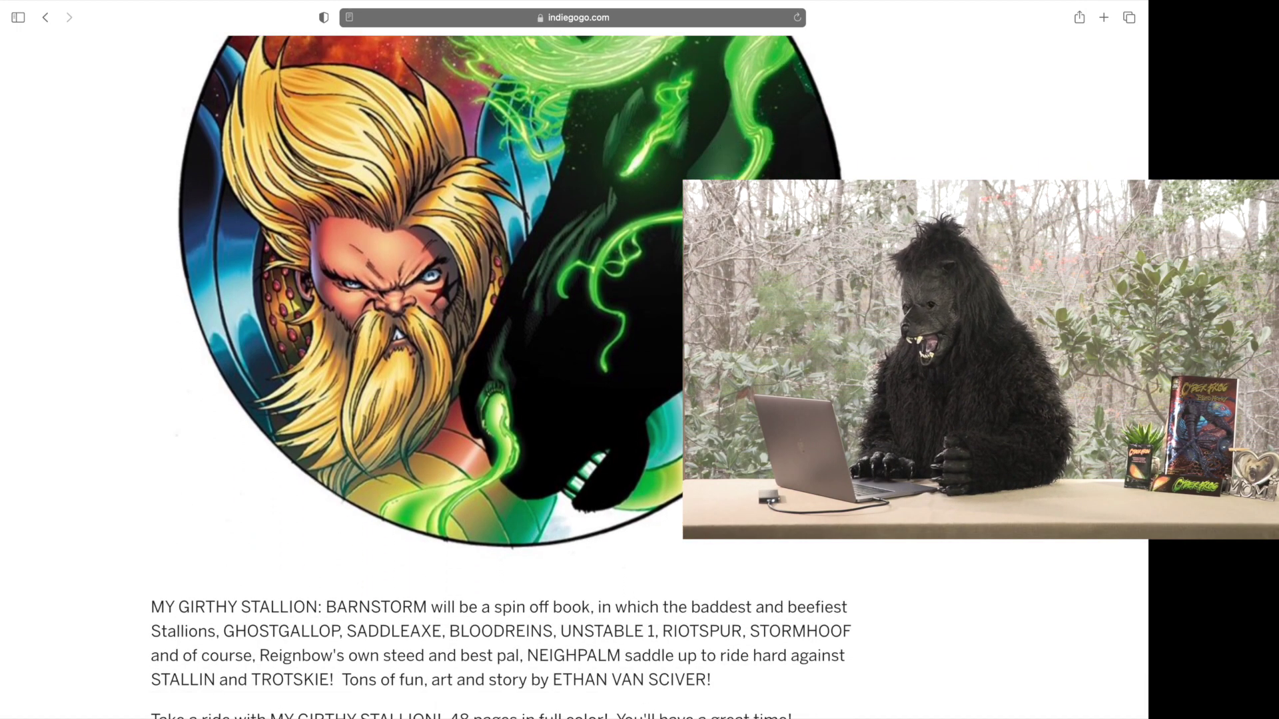
pyautogui.scroll(-1, 477, 381)
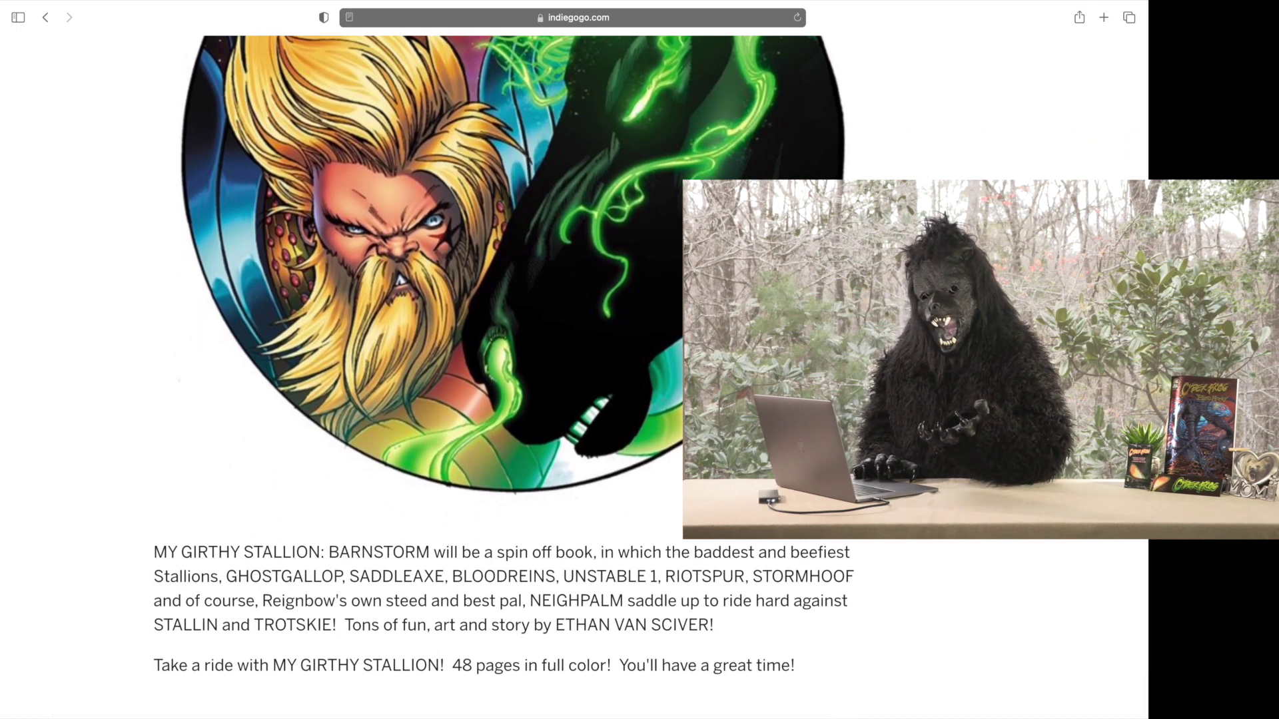
pyautogui.scroll(-2, 478, 379)
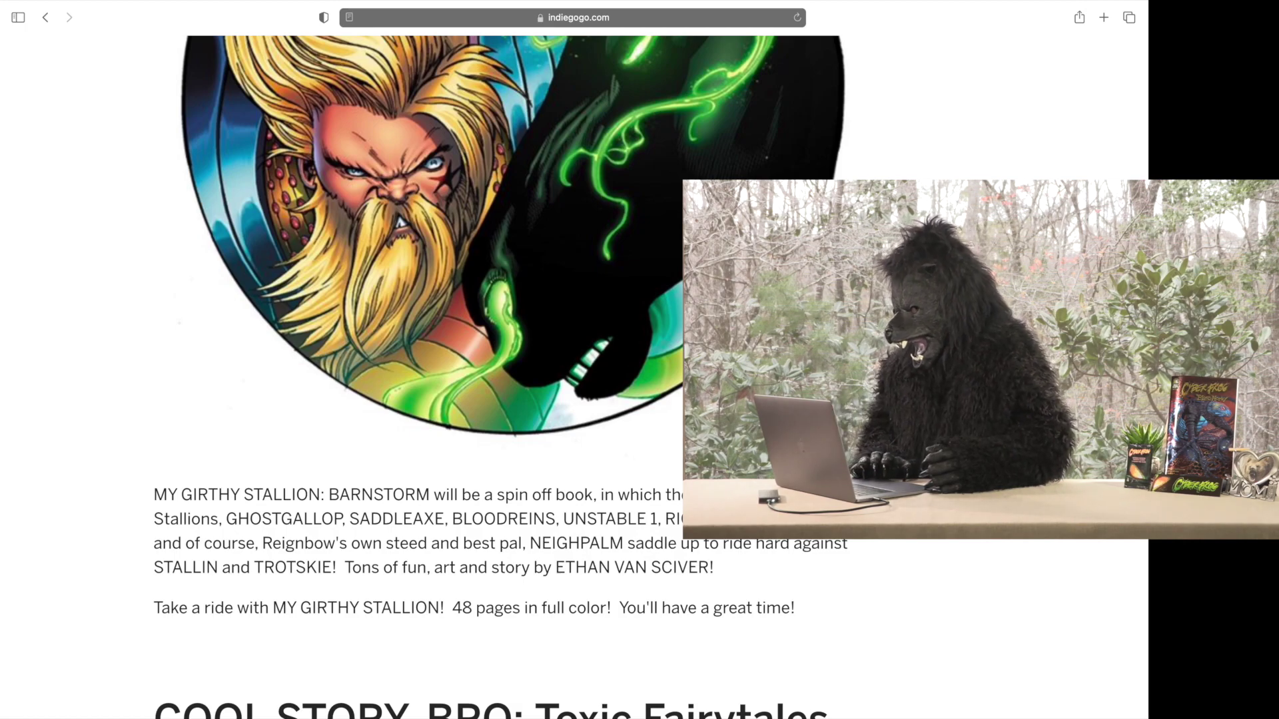
pyautogui.scroll(4, 500, 400)
pyautogui.scroll(1, 500, 399)
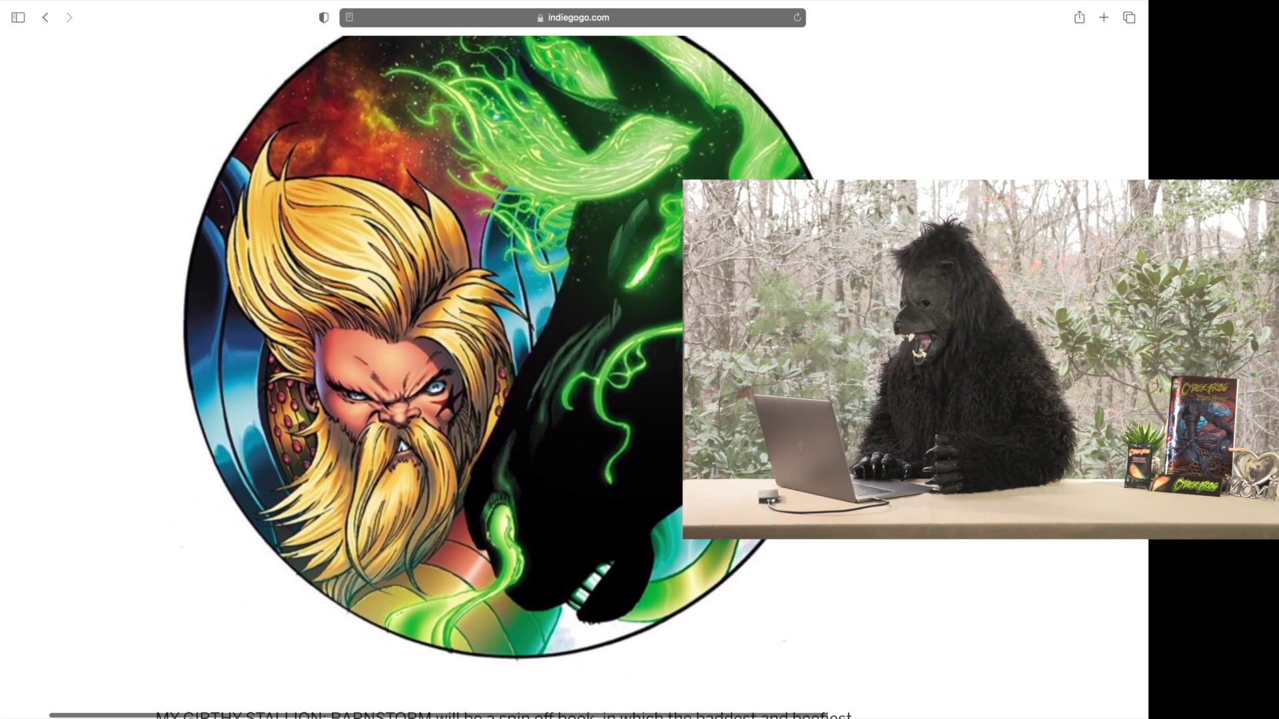
pyautogui.scroll(-3, 500, 400)
pyautogui.scroll(-1, 499, 399)
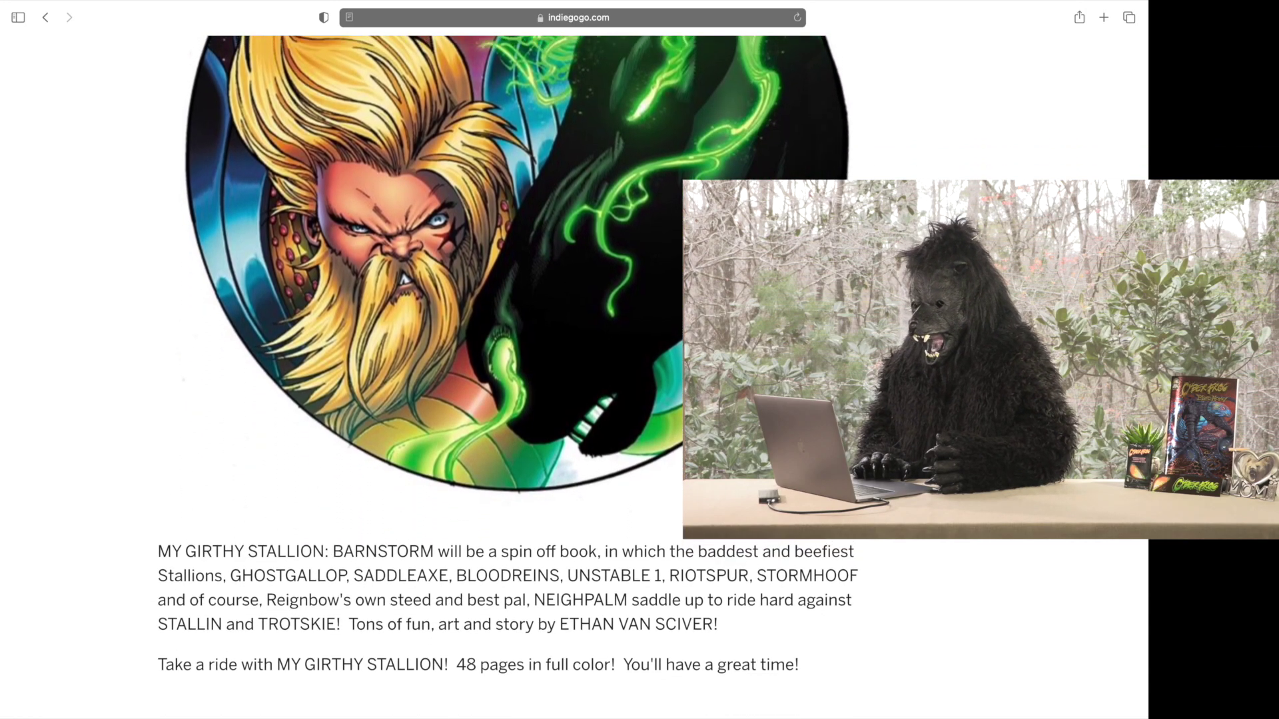
pyautogui.scroll(4, 500, 400)
pyautogui.scroll(2, 501, 399)
pyautogui.scroll(-6, 501, 399)
pyautogui.scroll(-4, 499, 400)
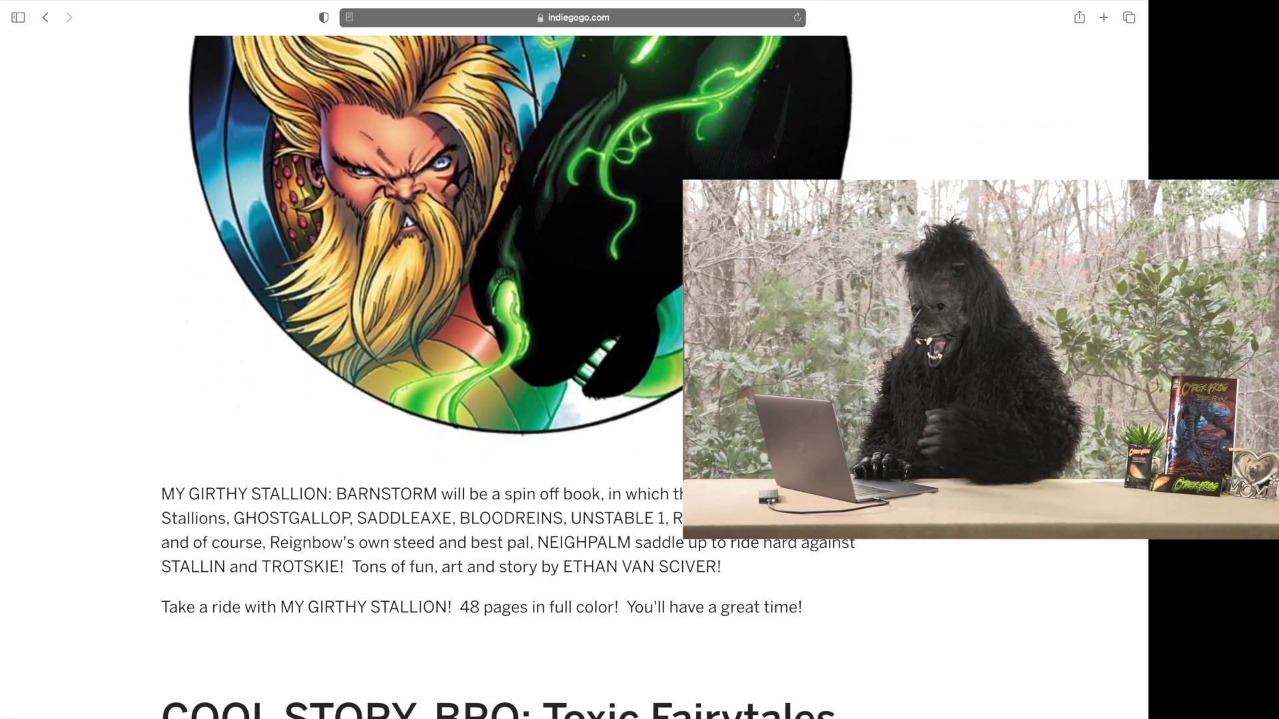
pyautogui.scroll(-2, 499, 399)
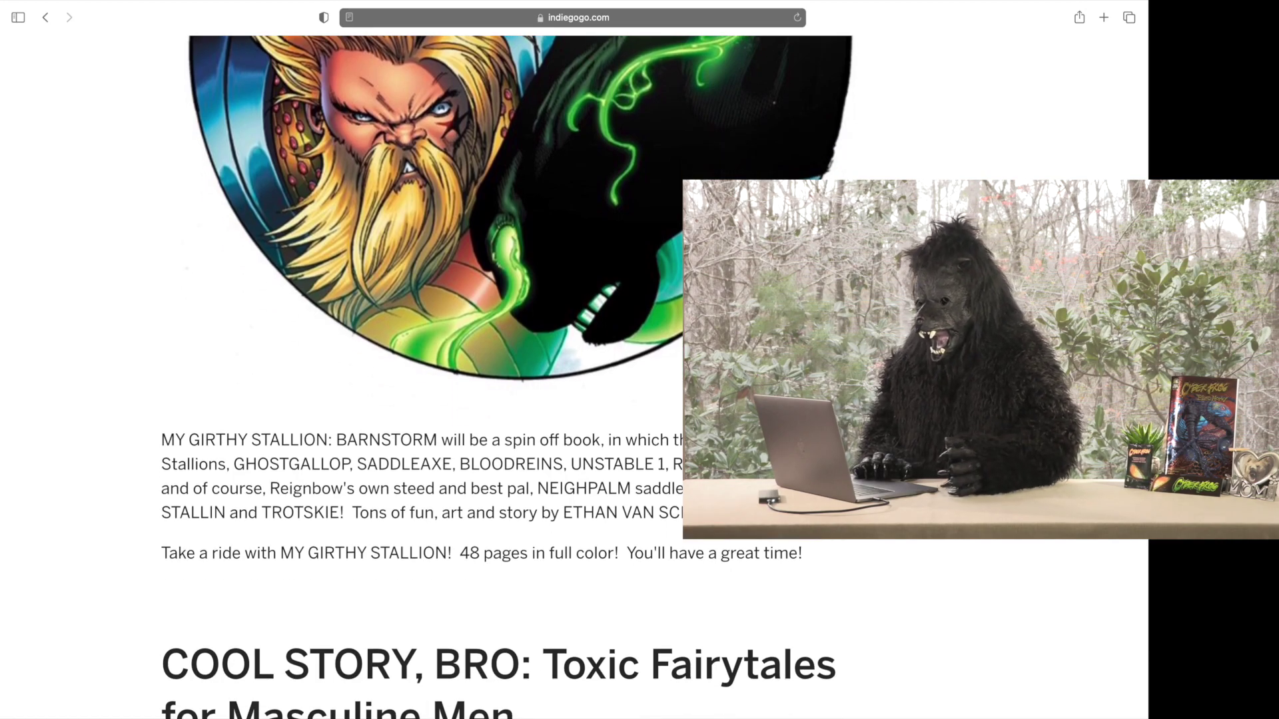
pyautogui.scroll(-3, 500, 400)
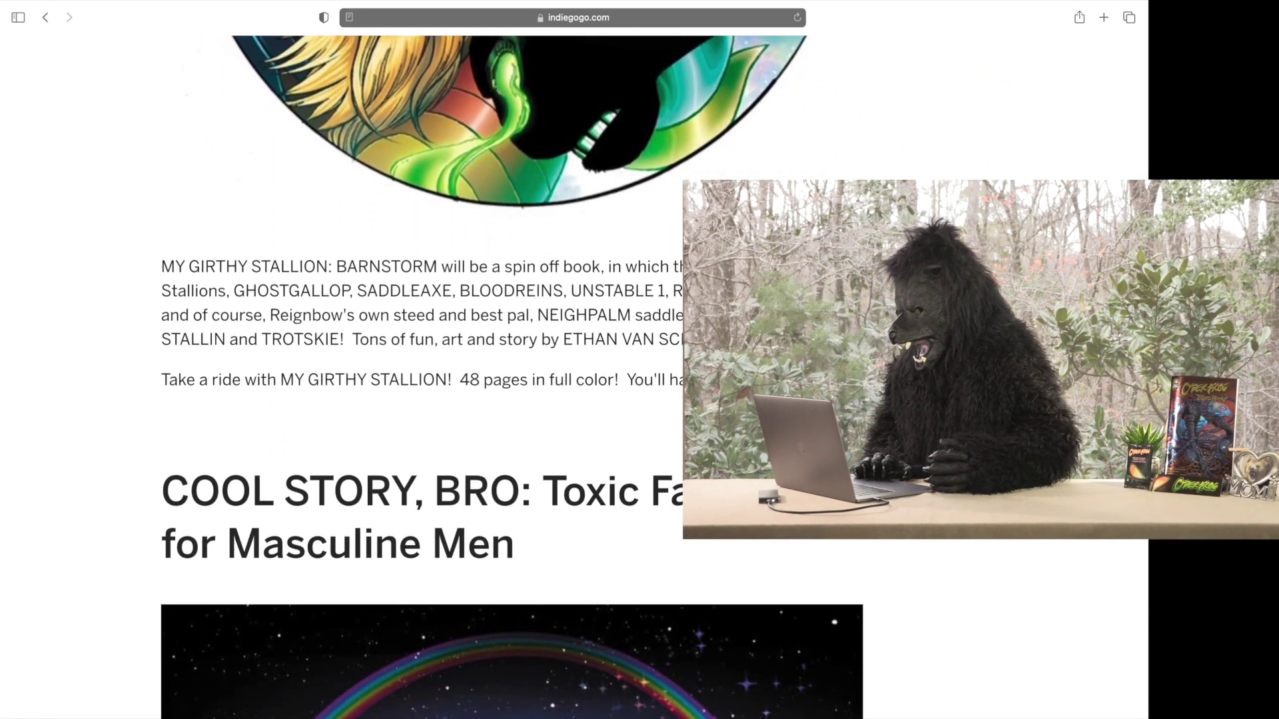
pyautogui.scroll(-3, 500, 400)
pyautogui.scroll(-3, 500, 399)
pyautogui.scroll(-2, 500, 400)
pyautogui.scroll(-2, 500, 400)
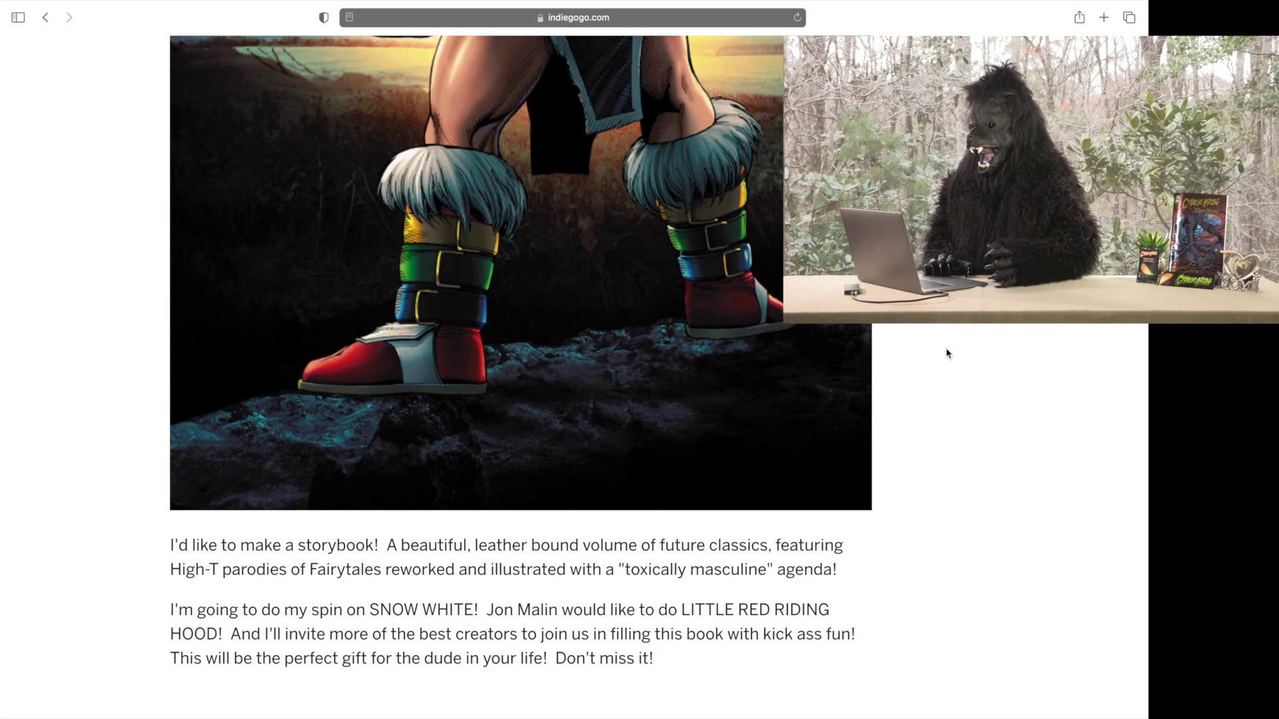
pyautogui.scroll(-2, 947, 353)
pyautogui.scroll(-2, 948, 354)
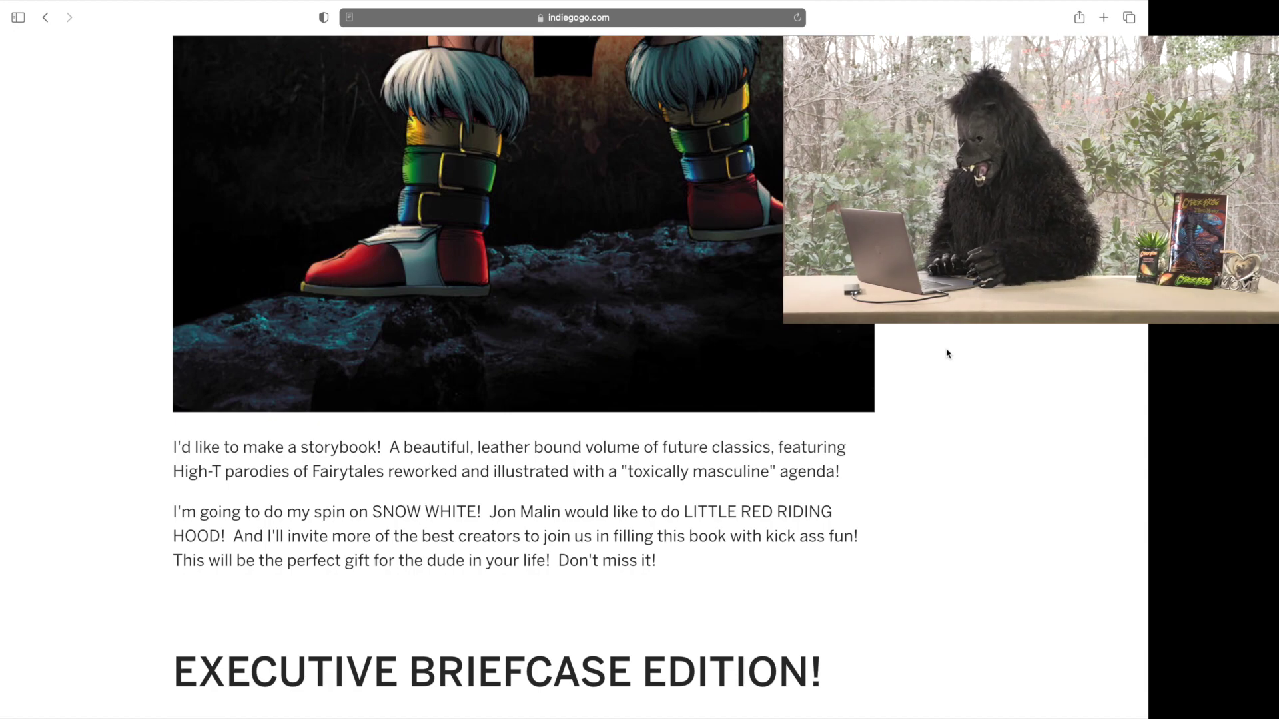
pyautogui.scroll(5, 947, 353)
pyautogui.scroll(4, 947, 352)
pyautogui.scroll(-5, 948, 353)
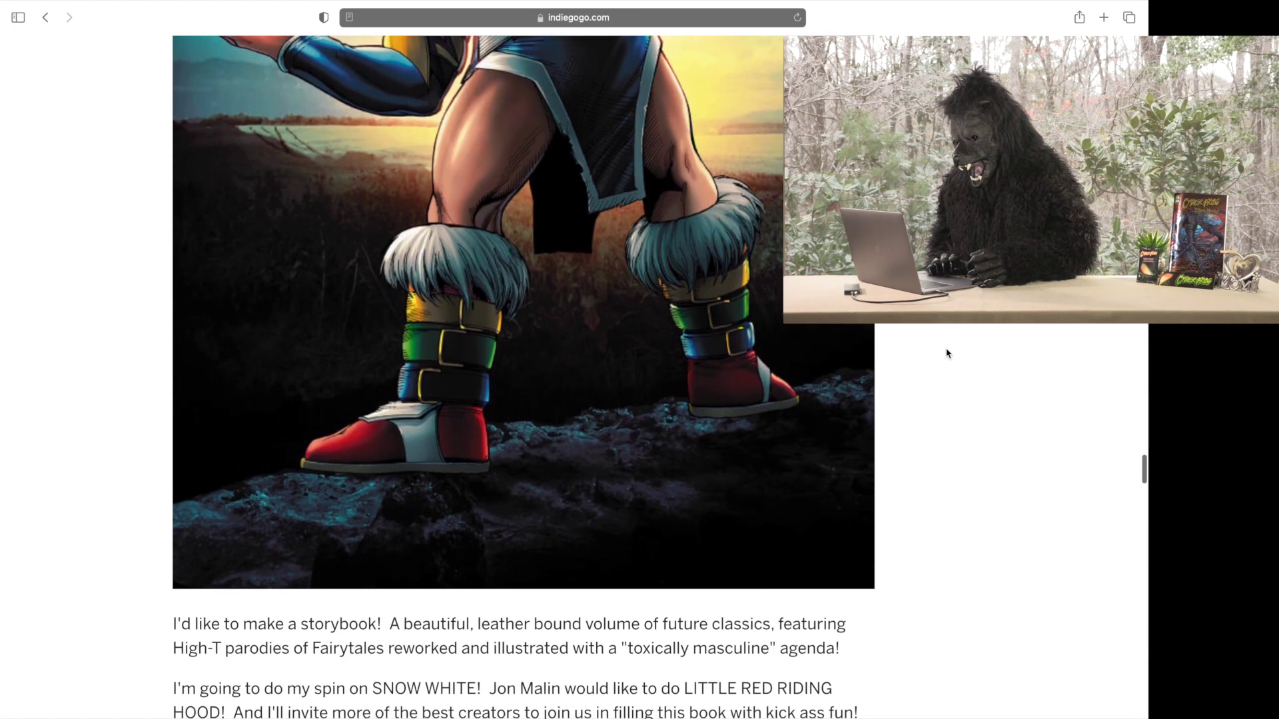
pyautogui.scroll(-2, 947, 353)
pyautogui.scroll(8, 947, 353)
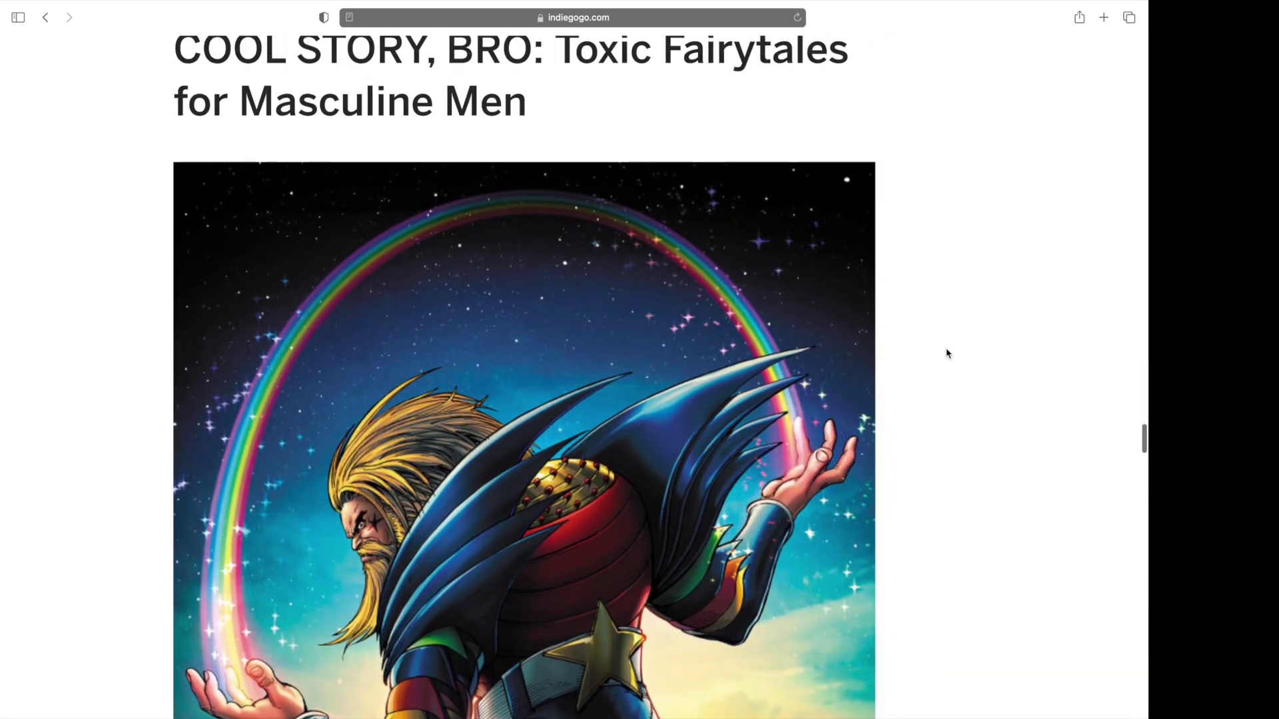
pyautogui.scroll(2, 947, 353)
pyautogui.scroll(-2, 947, 352)
pyautogui.scroll(-2, 947, 353)
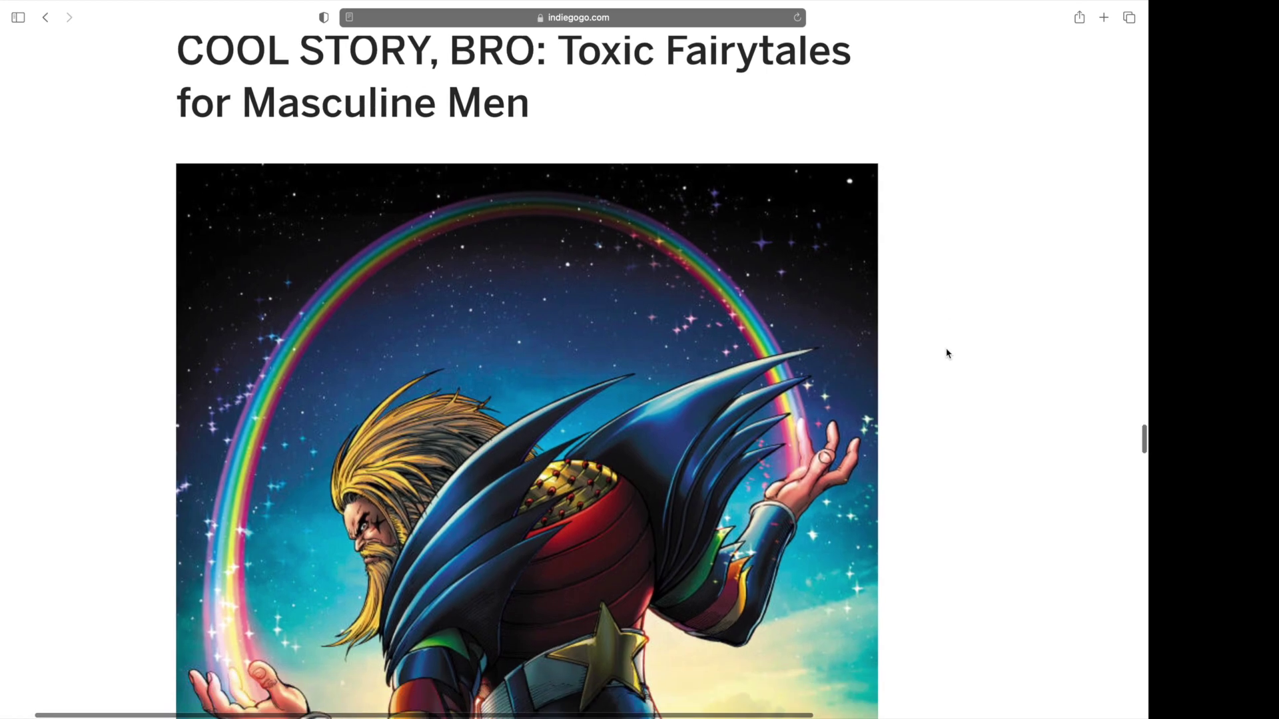
pyautogui.scroll(-5, 948, 353)
pyautogui.scroll(1, 947, 353)
pyautogui.scroll(-4, 947, 353)
pyautogui.scroll(-5, 947, 353)
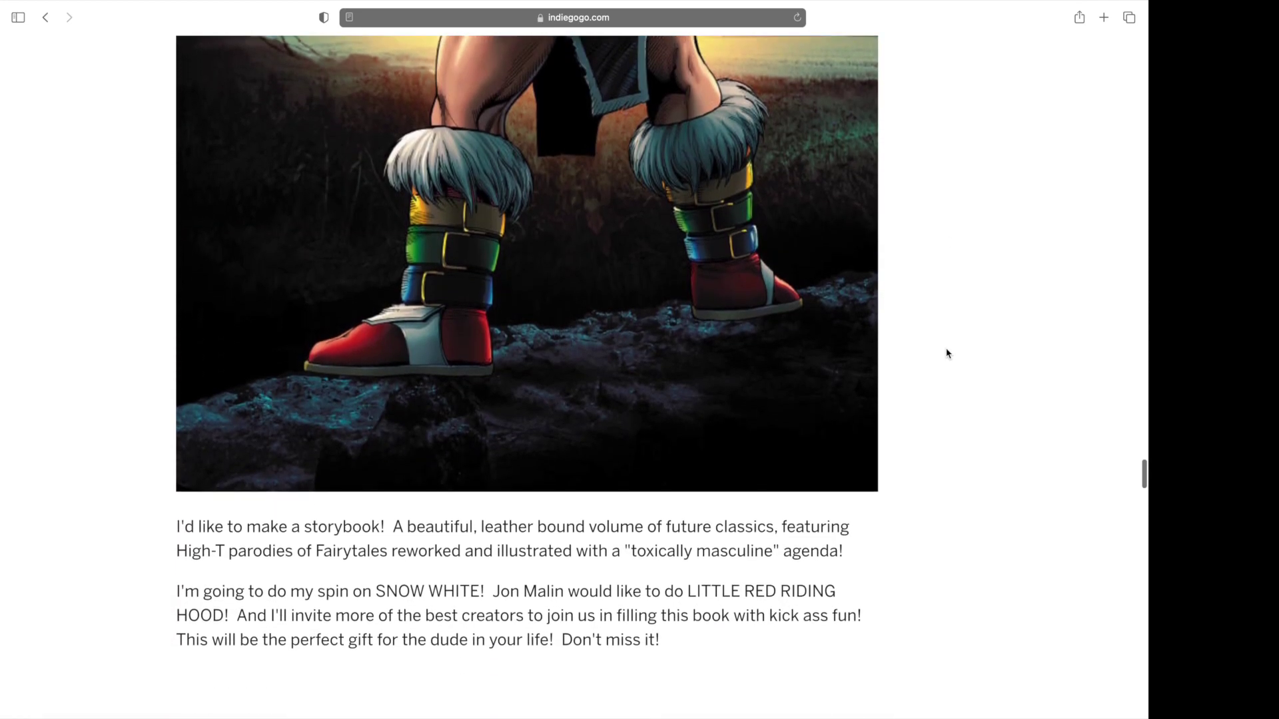
pyautogui.scroll(-5, 948, 353)
pyautogui.scroll(-2, 947, 353)
pyautogui.scroll(-3, 948, 353)
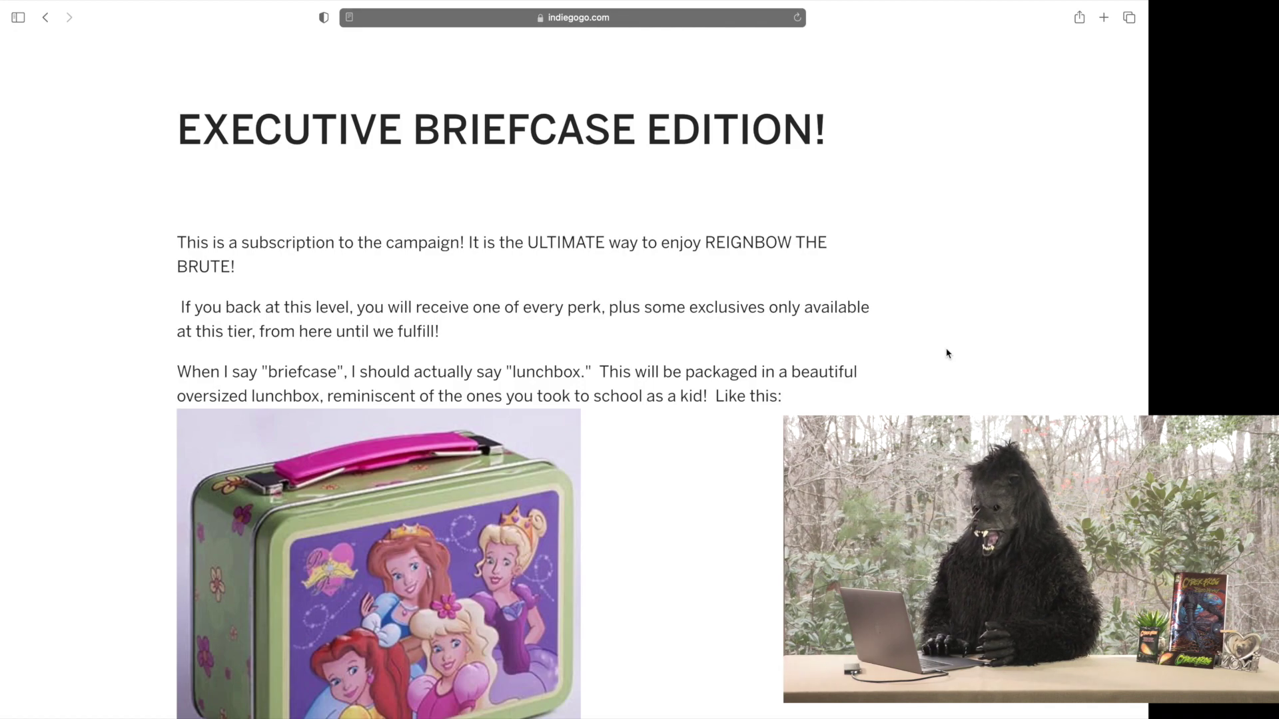
pyautogui.scroll(-1, 947, 353)
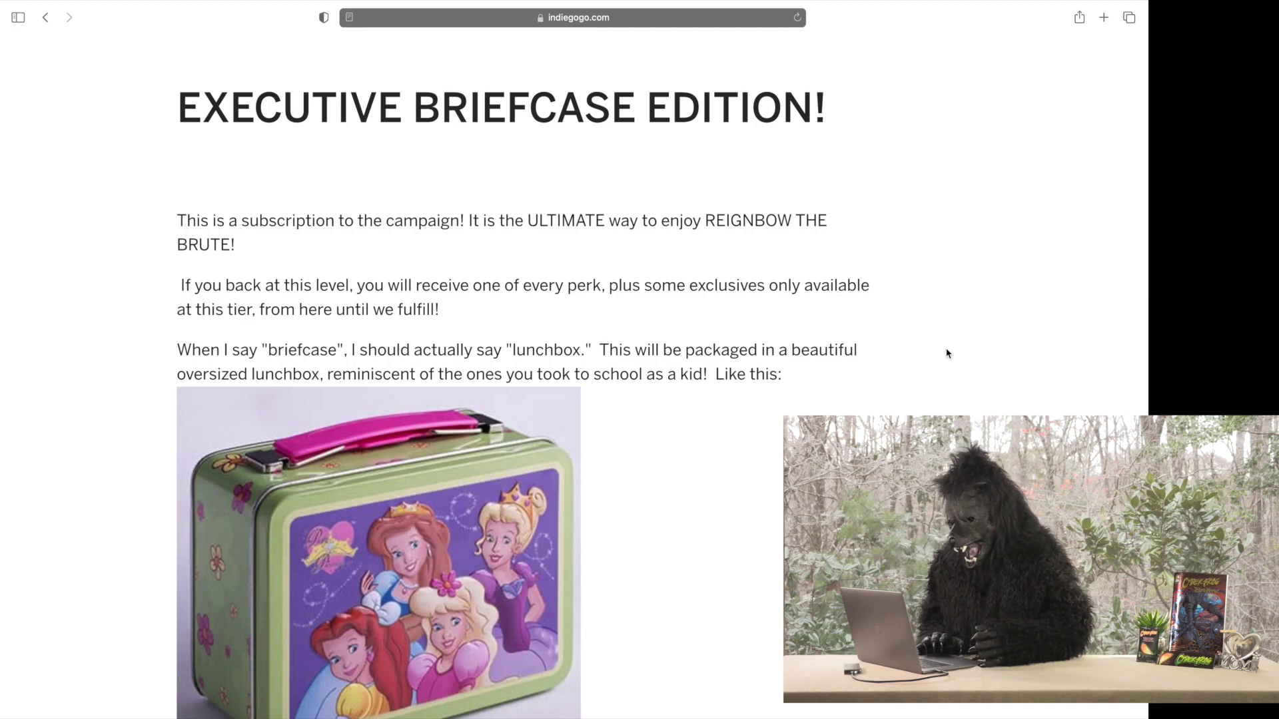
pyautogui.scroll(-1, 948, 353)
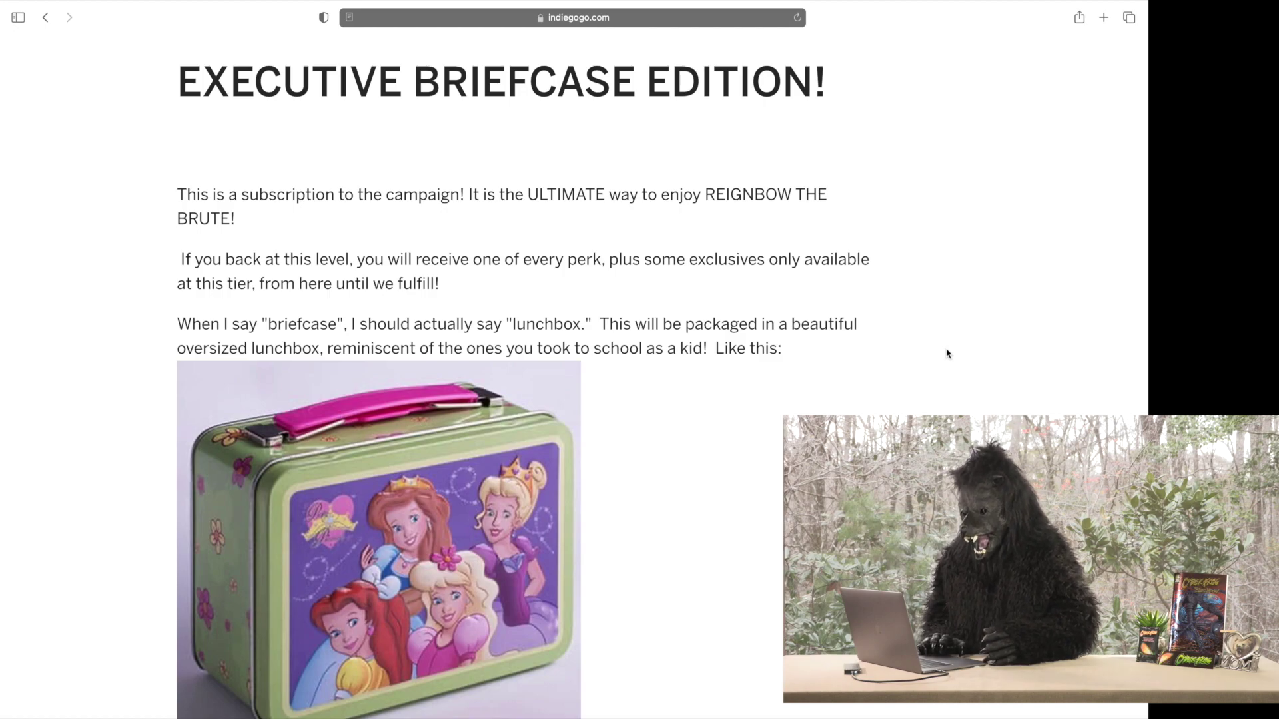
pyautogui.scroll(-4, 947, 353)
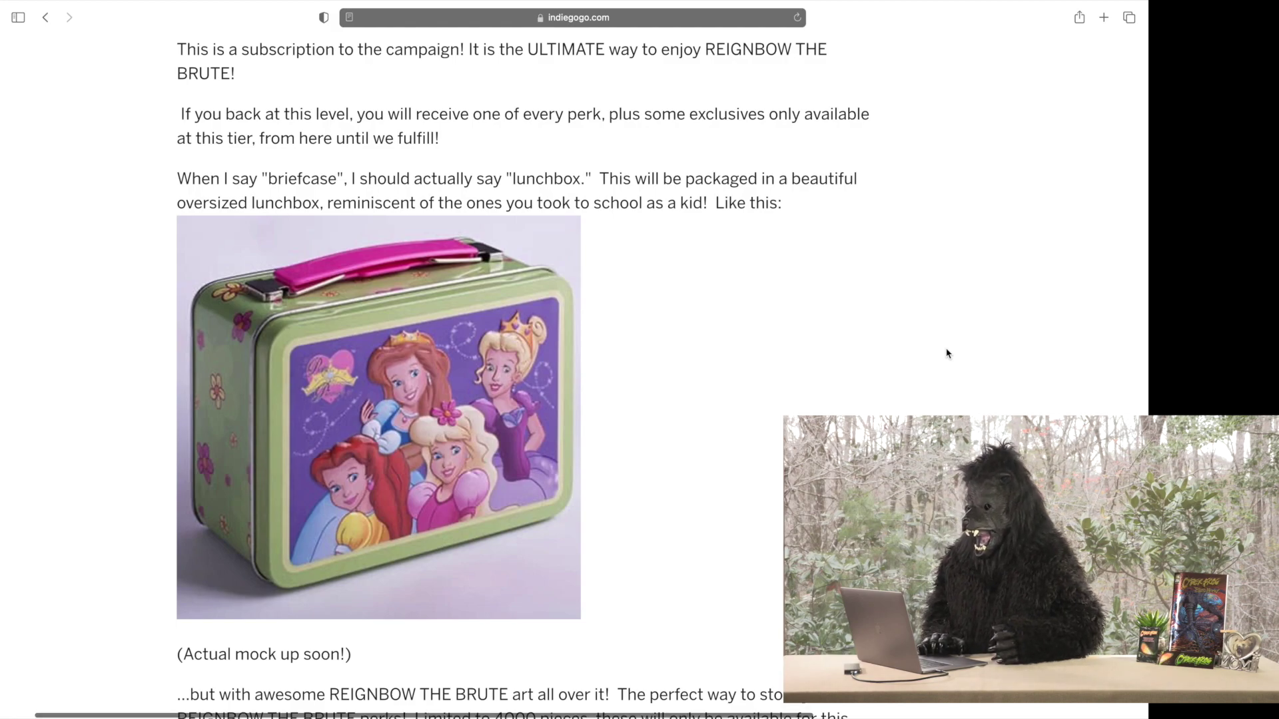
pyautogui.scroll(-2, 947, 353)
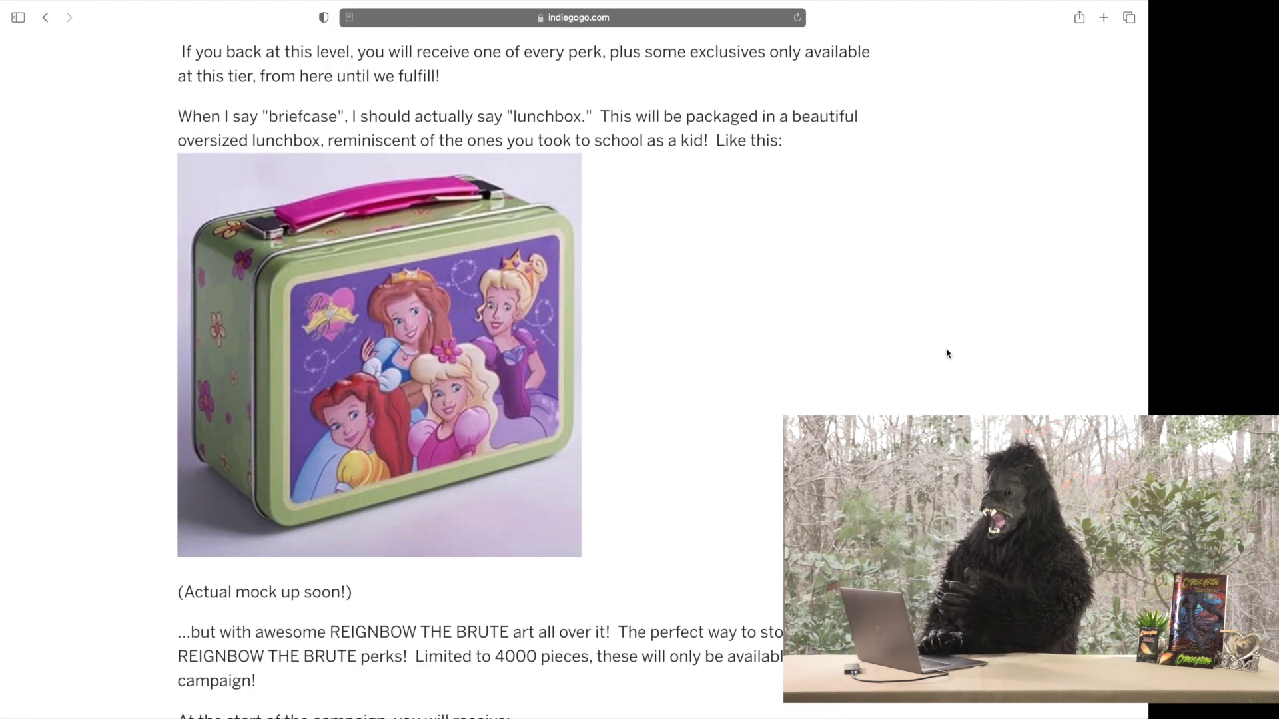
pyautogui.scroll(-1, 947, 353)
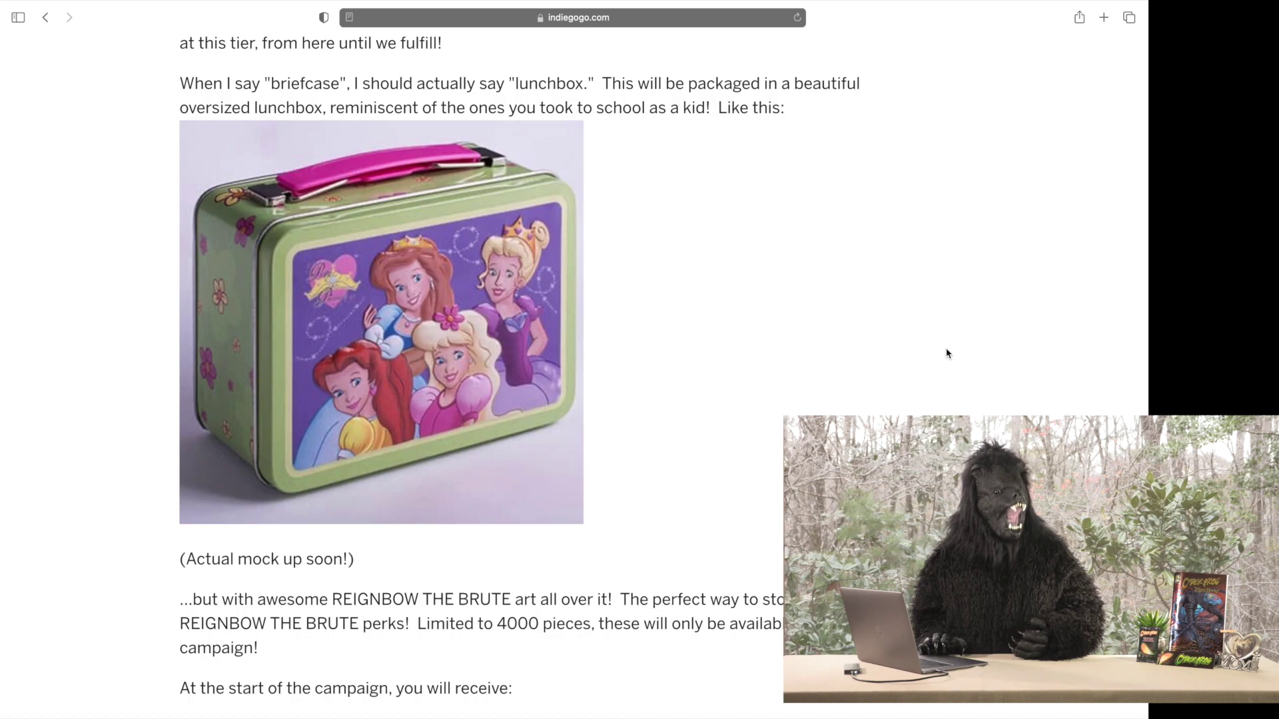
pyautogui.scroll(-1, 947, 353)
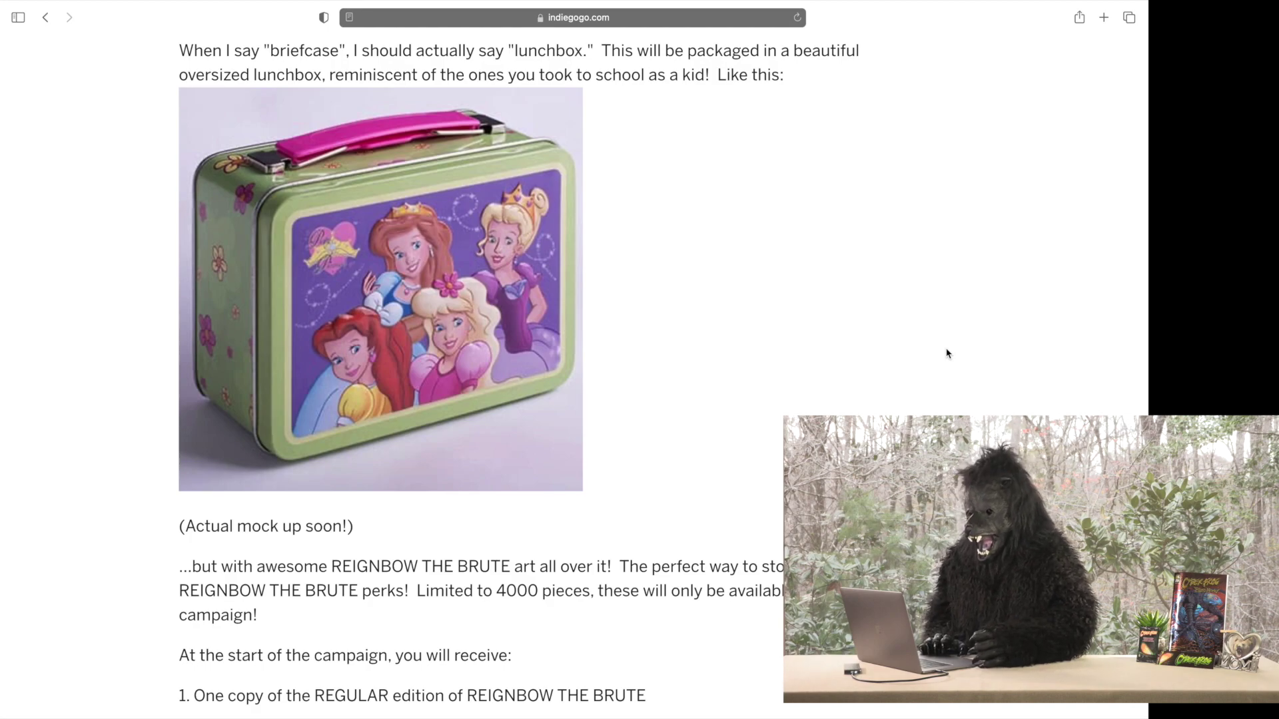
pyautogui.scroll(-2, 947, 353)
pyautogui.scroll(-4, 948, 353)
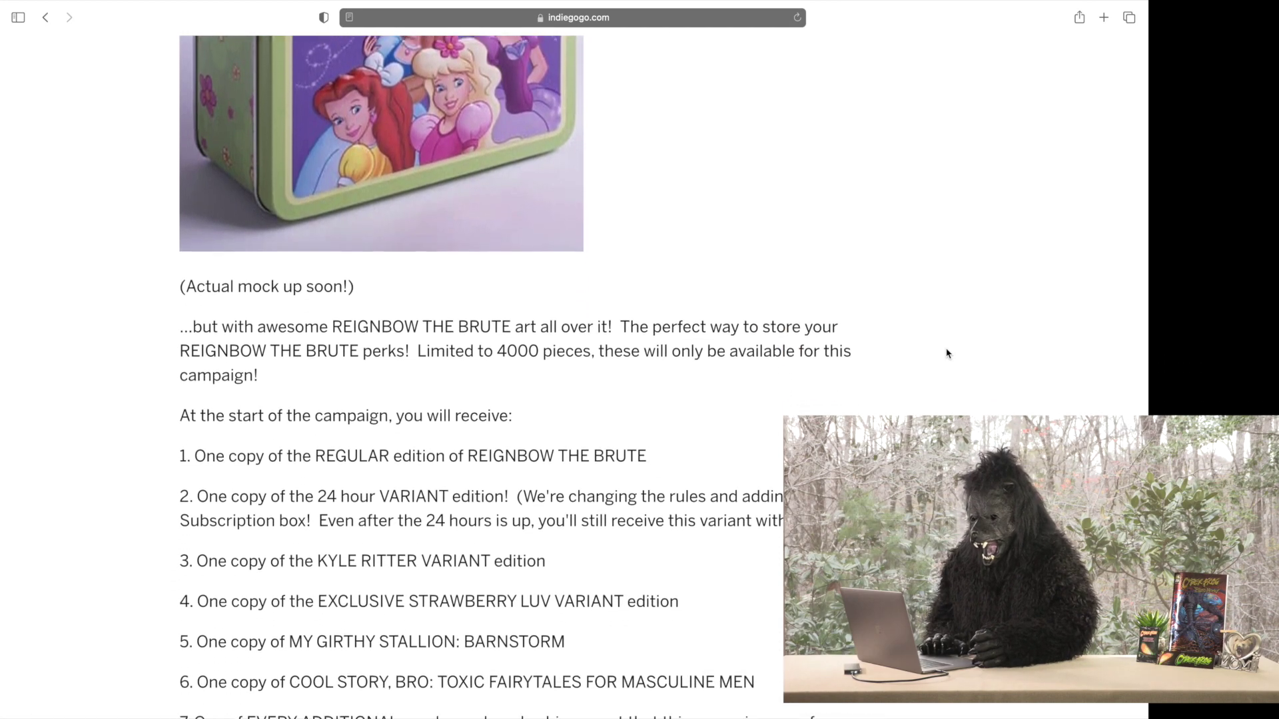
pyautogui.scroll(-2, 947, 352)
pyautogui.scroll(-1, 947, 353)
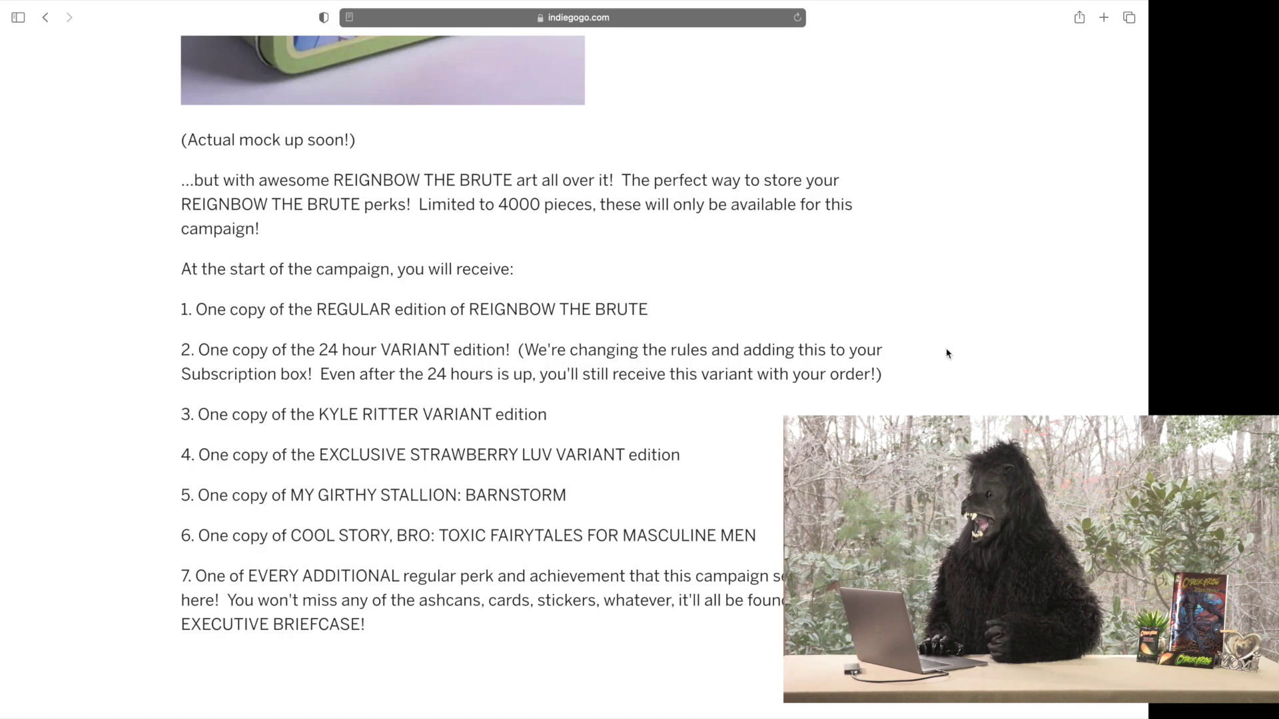
pyautogui.scroll(-1, 948, 353)
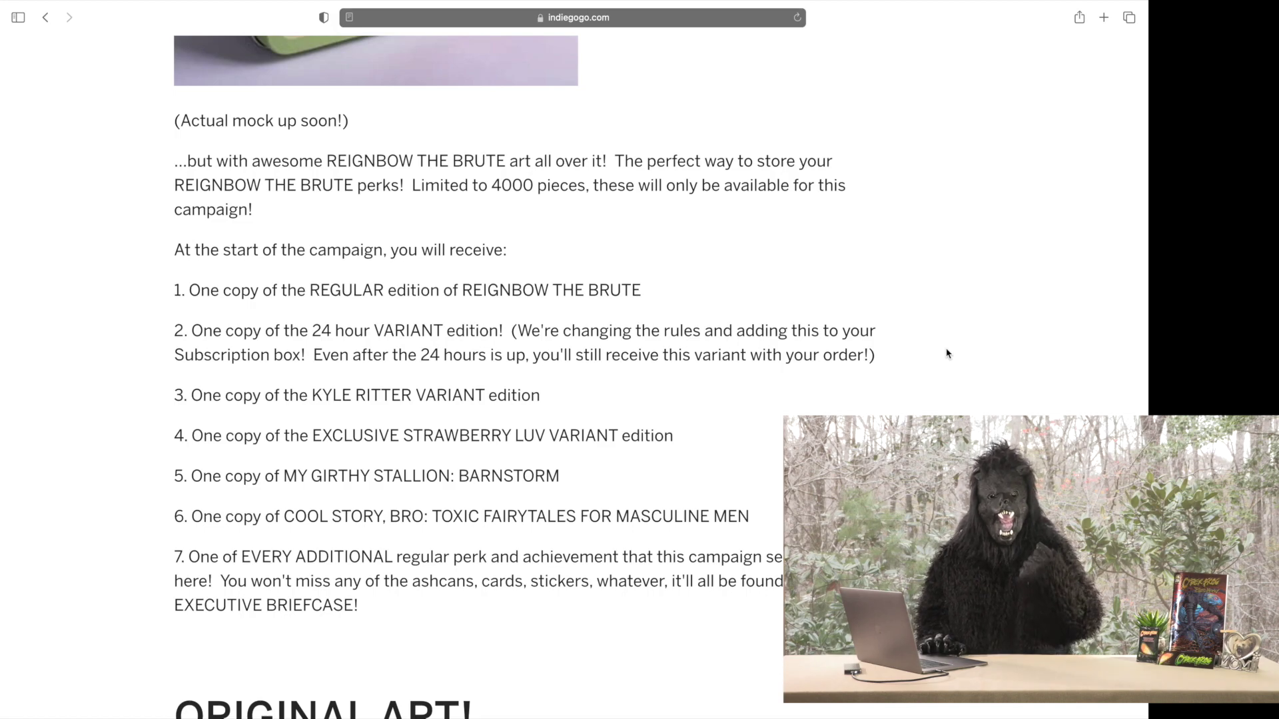
pyautogui.scroll(3, 949, 353)
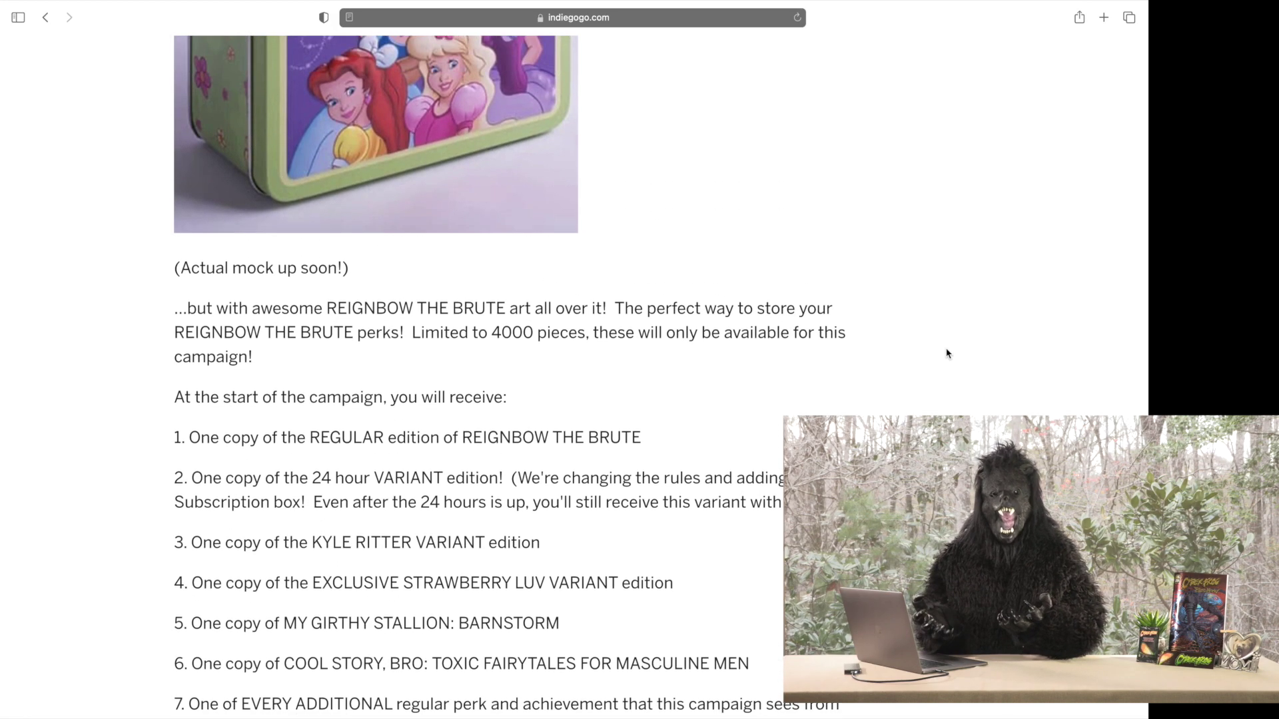
pyautogui.scroll(-2, 948, 353)
pyautogui.scroll(-3, 949, 353)
pyautogui.scroll(-2, 948, 353)
pyautogui.scroll(-5, 947, 353)
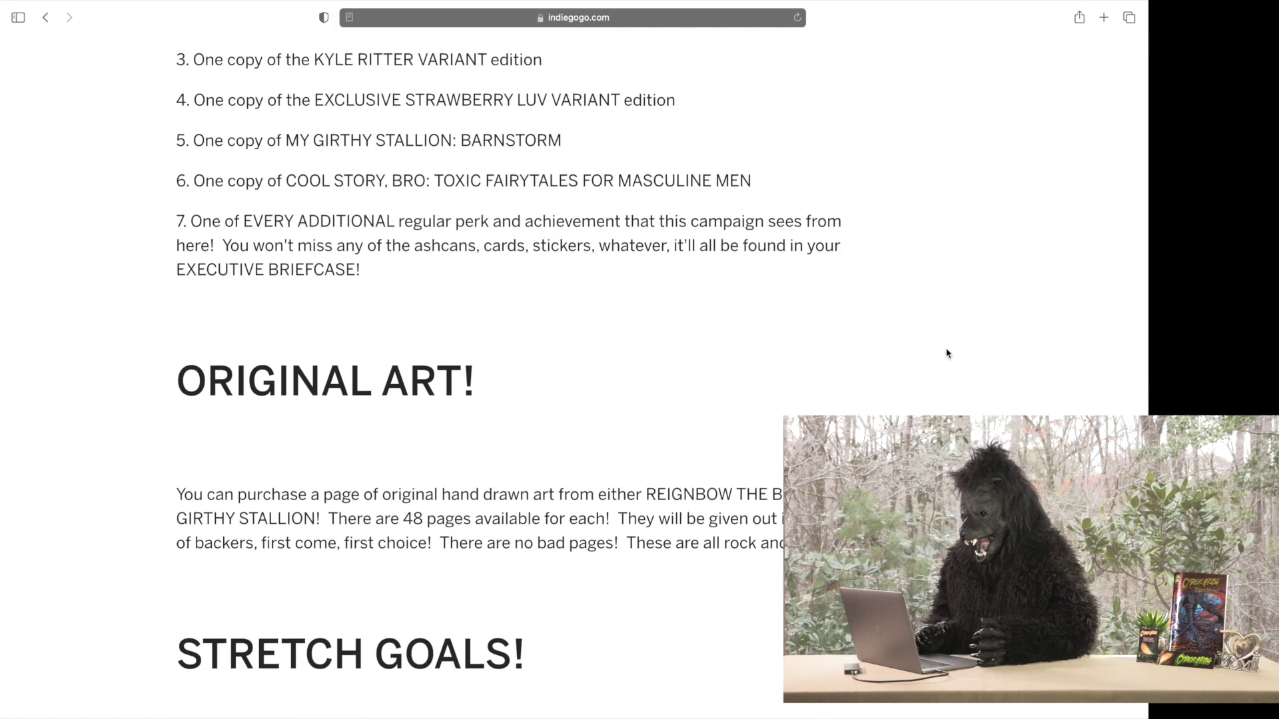
pyautogui.scroll(-2, 948, 353)
pyautogui.scroll(-3, 948, 353)
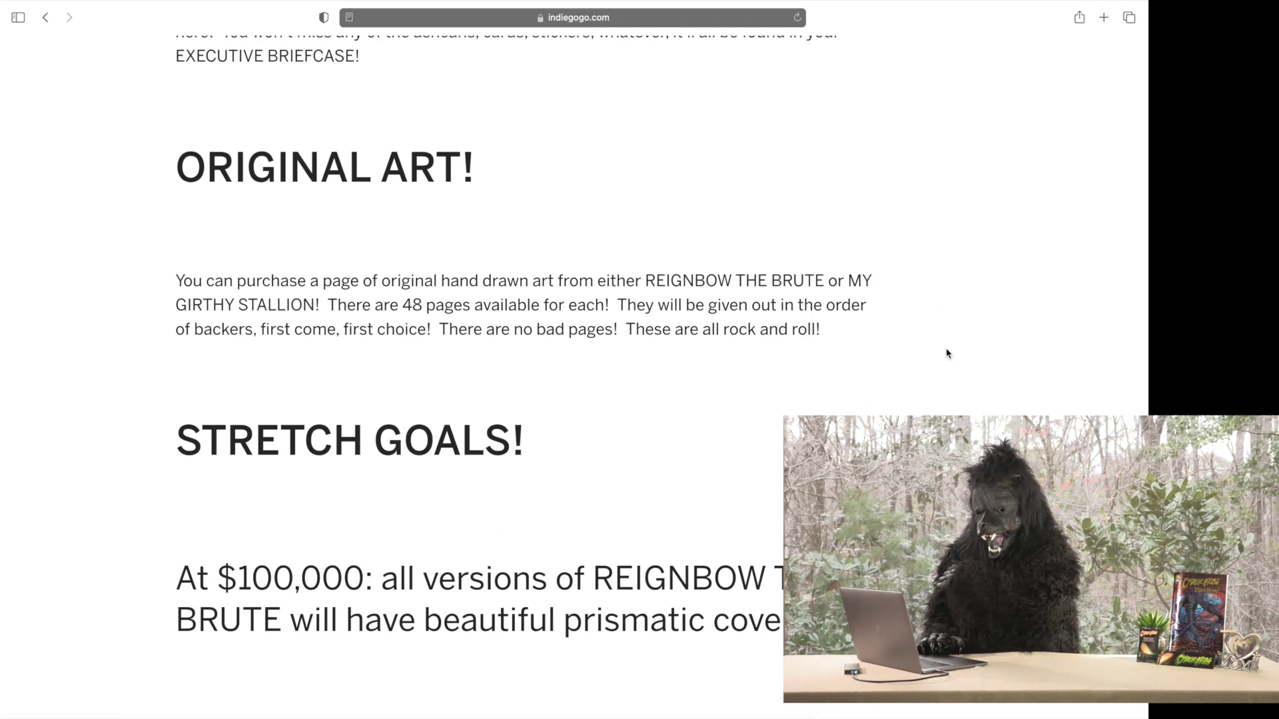
pyautogui.scroll(-1, 948, 353)
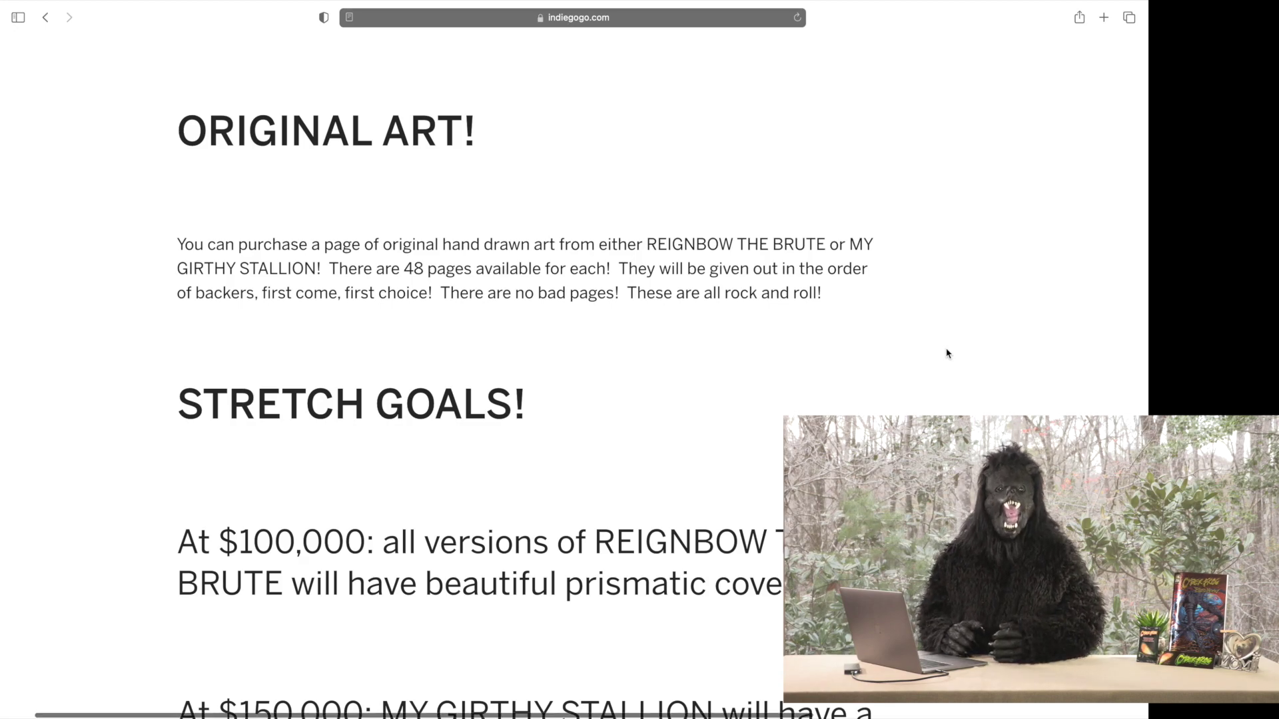
pyautogui.scroll(-4, 947, 353)
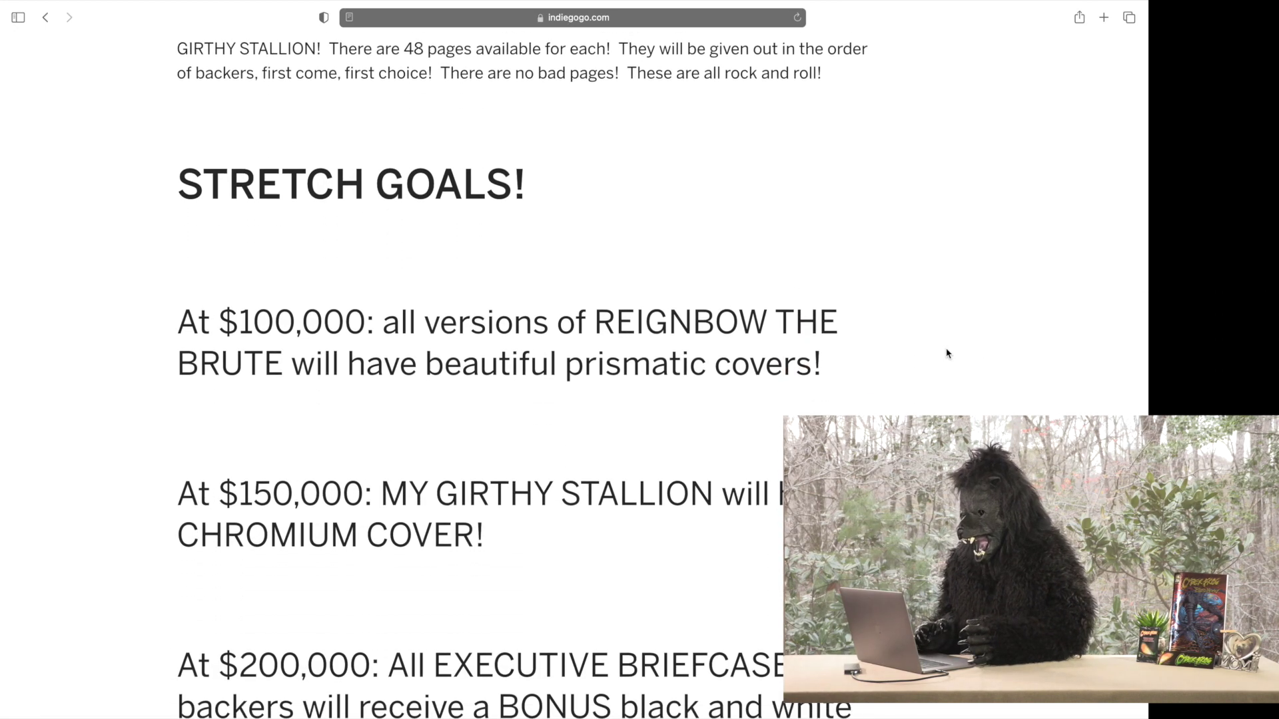
pyautogui.scroll(-3, 947, 352)
pyautogui.scroll(-4, 947, 352)
pyautogui.scroll(2, 948, 353)
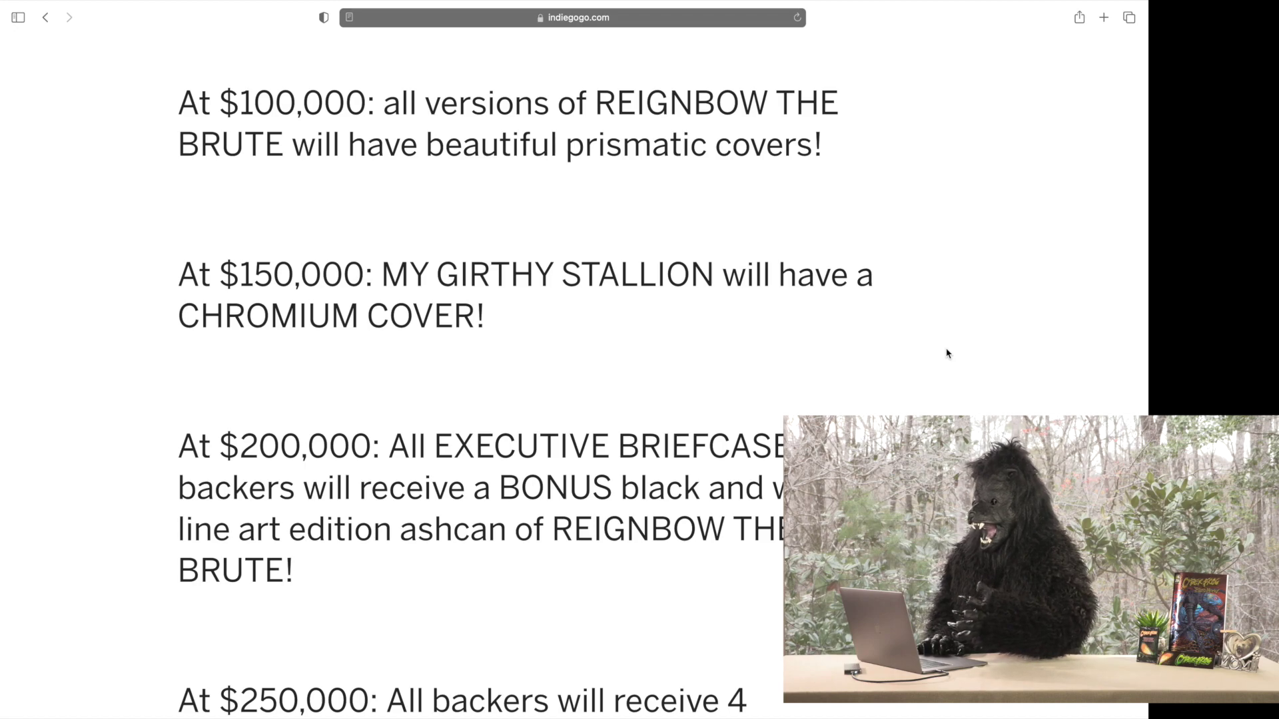
pyautogui.scroll(-4, 947, 353)
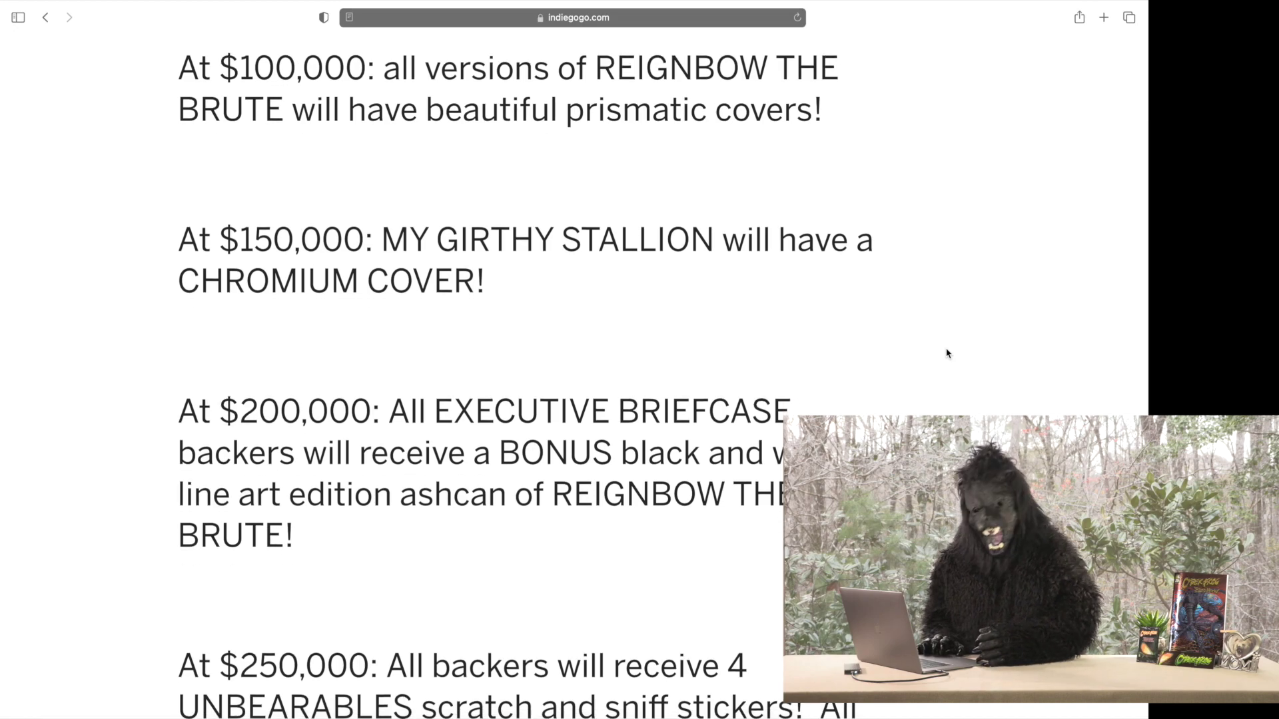
pyautogui.scroll(-2, 947, 353)
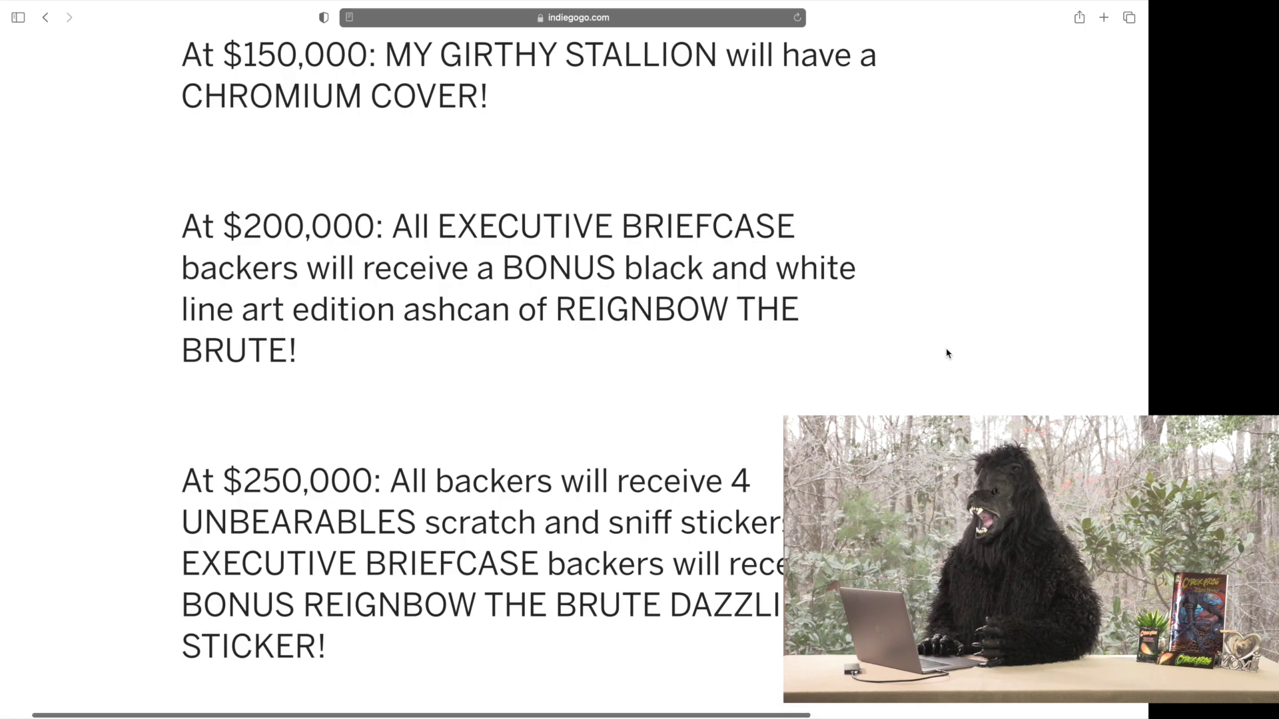
pyautogui.scroll(-2, 947, 352)
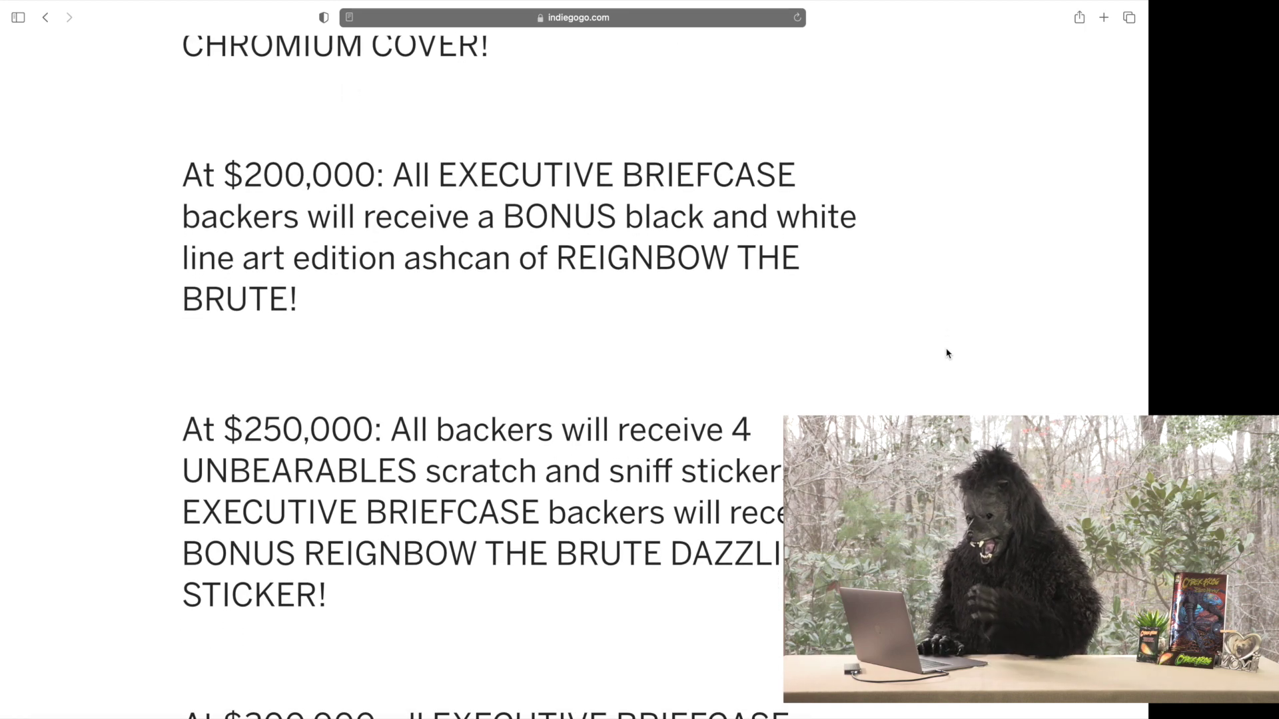
pyautogui.scroll(-3, 948, 352)
pyautogui.scroll(-2, 947, 353)
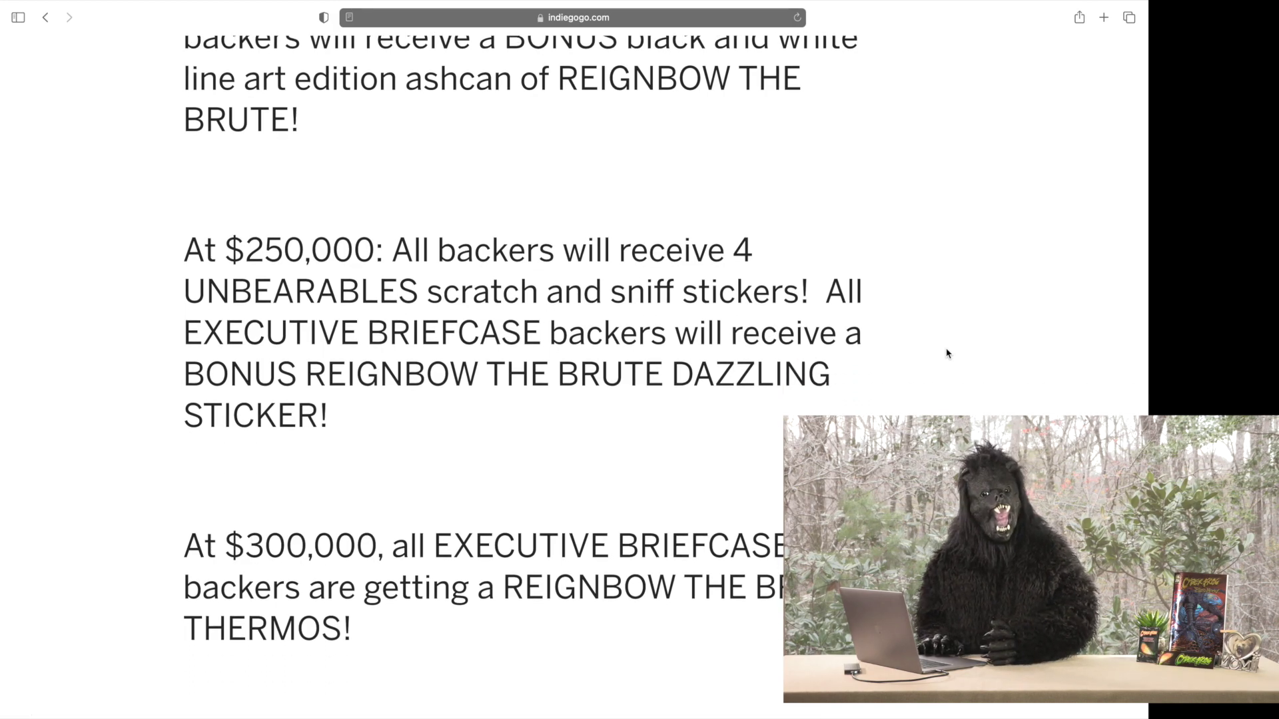
pyautogui.scroll(-1, 947, 352)
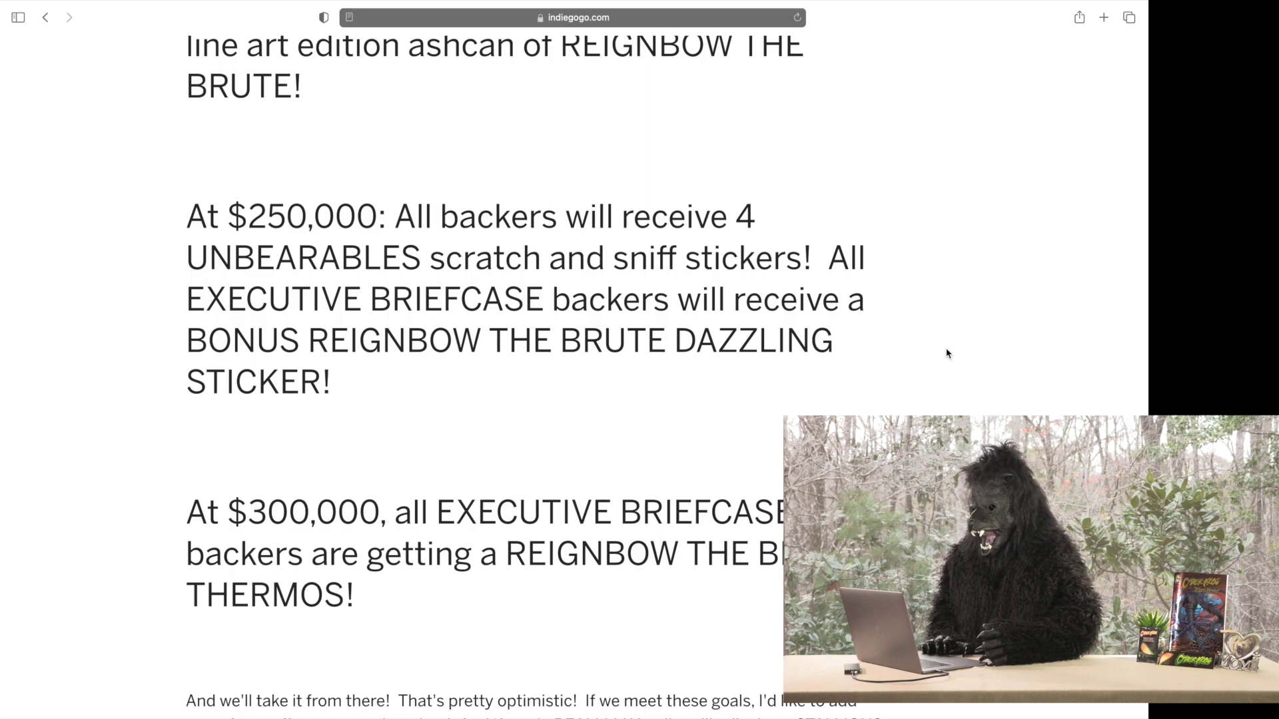
pyautogui.scroll(-3, 947, 353)
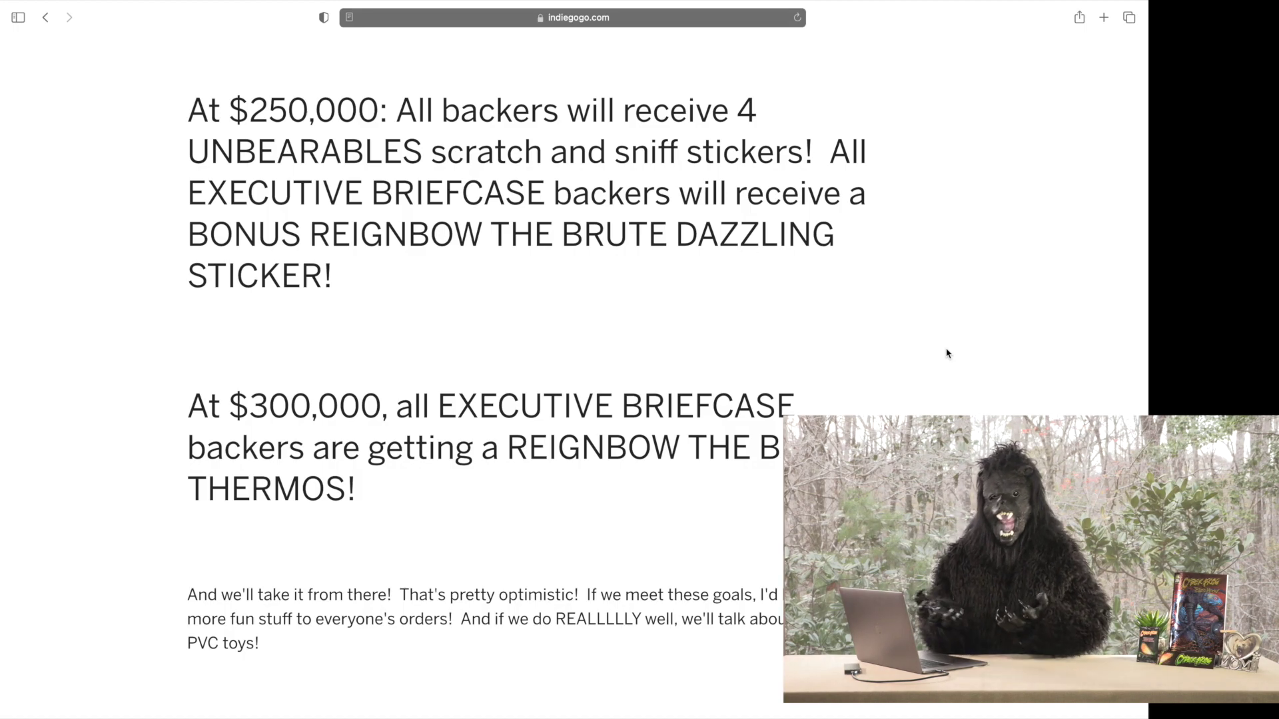
pyautogui.scroll(-1, 947, 355)
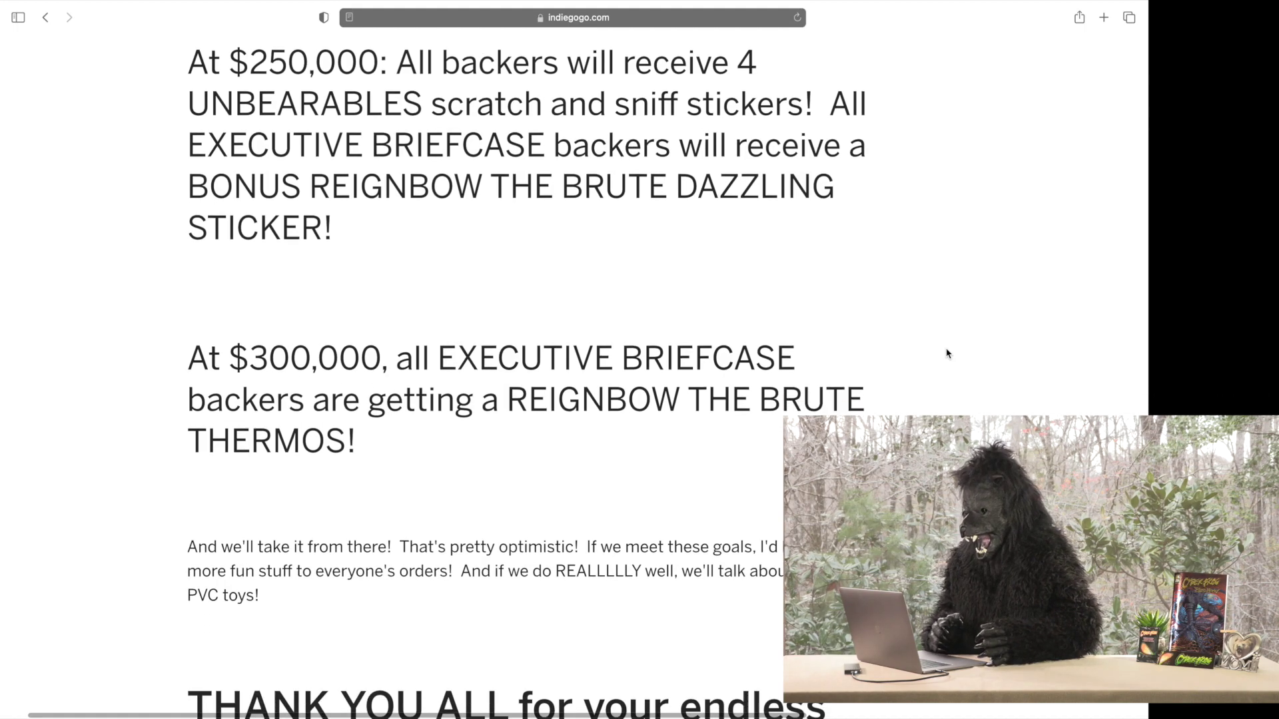
pyautogui.scroll(-1, 947, 353)
pyautogui.scroll(-1, 947, 354)
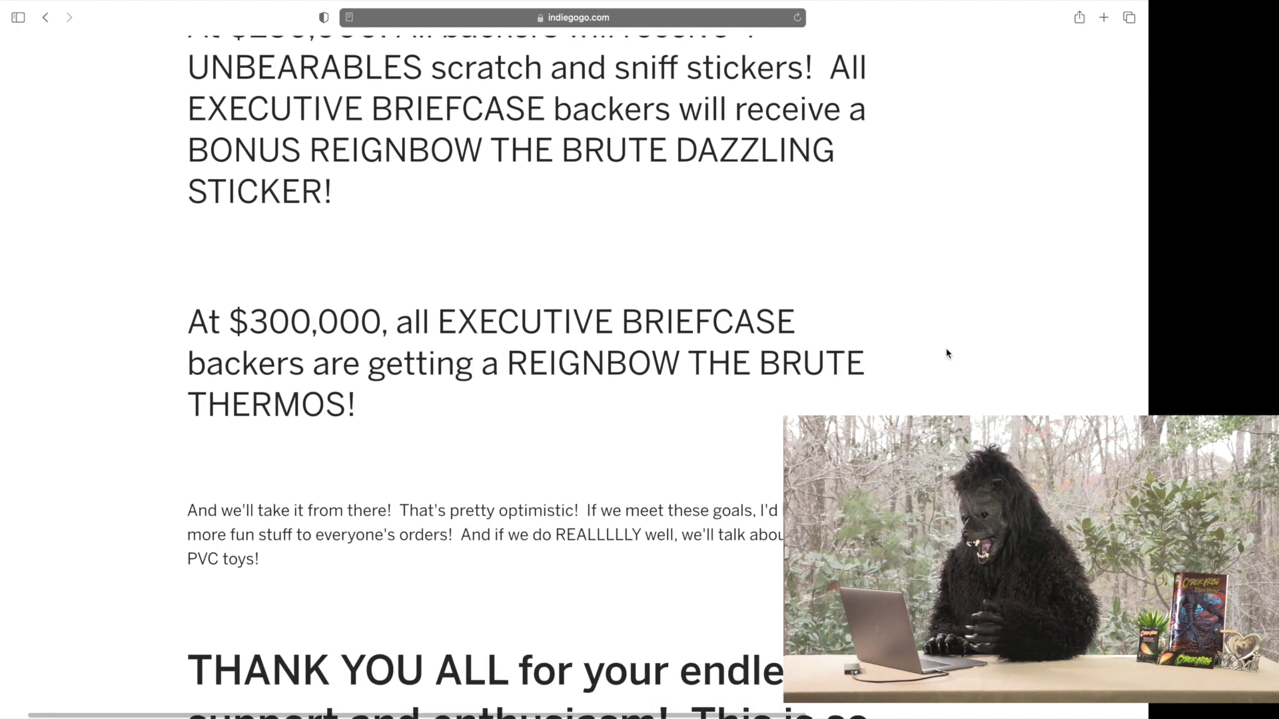
pyautogui.scroll(-1, 947, 355)
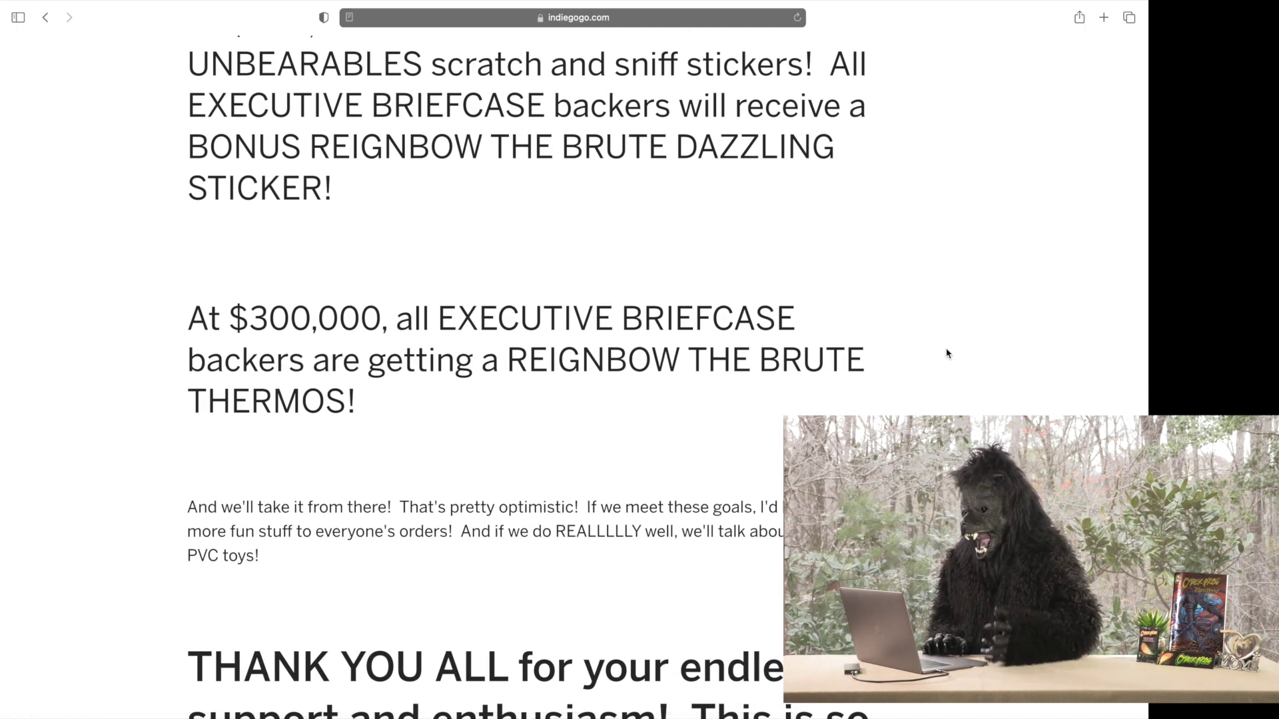
pyautogui.scroll(-1, 948, 353)
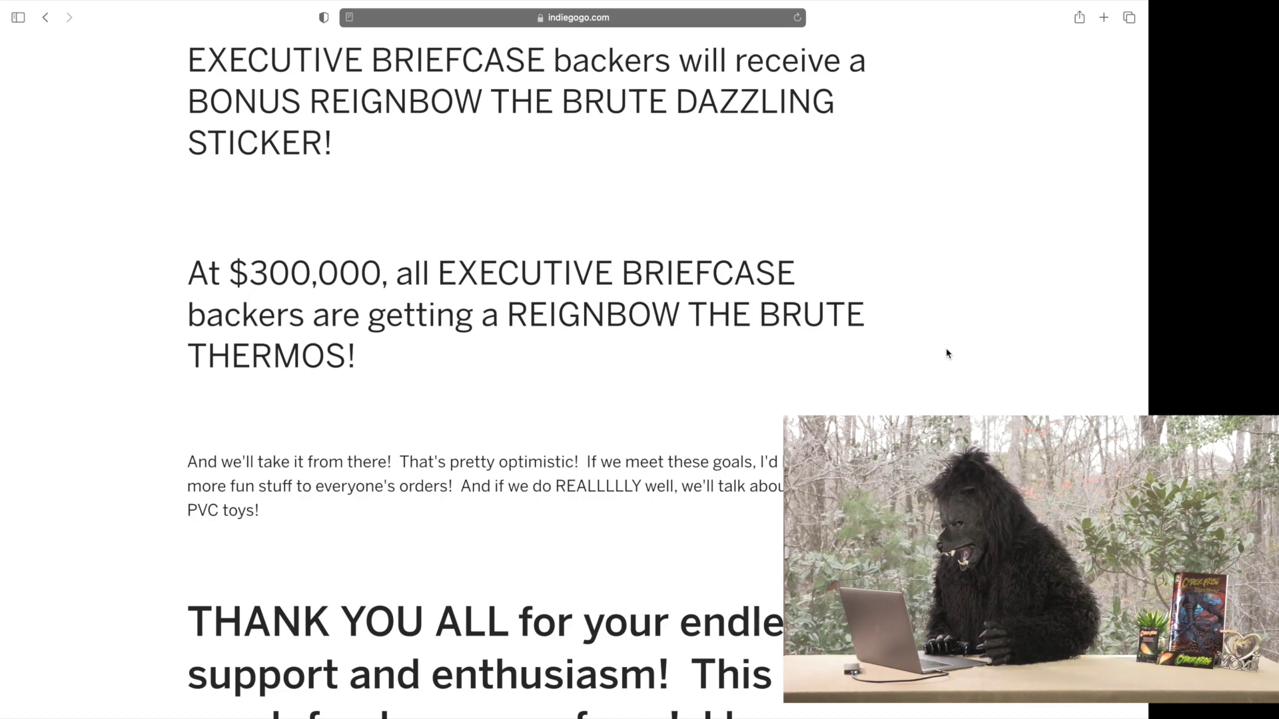
pyautogui.scroll(-3, 948, 354)
pyautogui.scroll(-2, 947, 355)
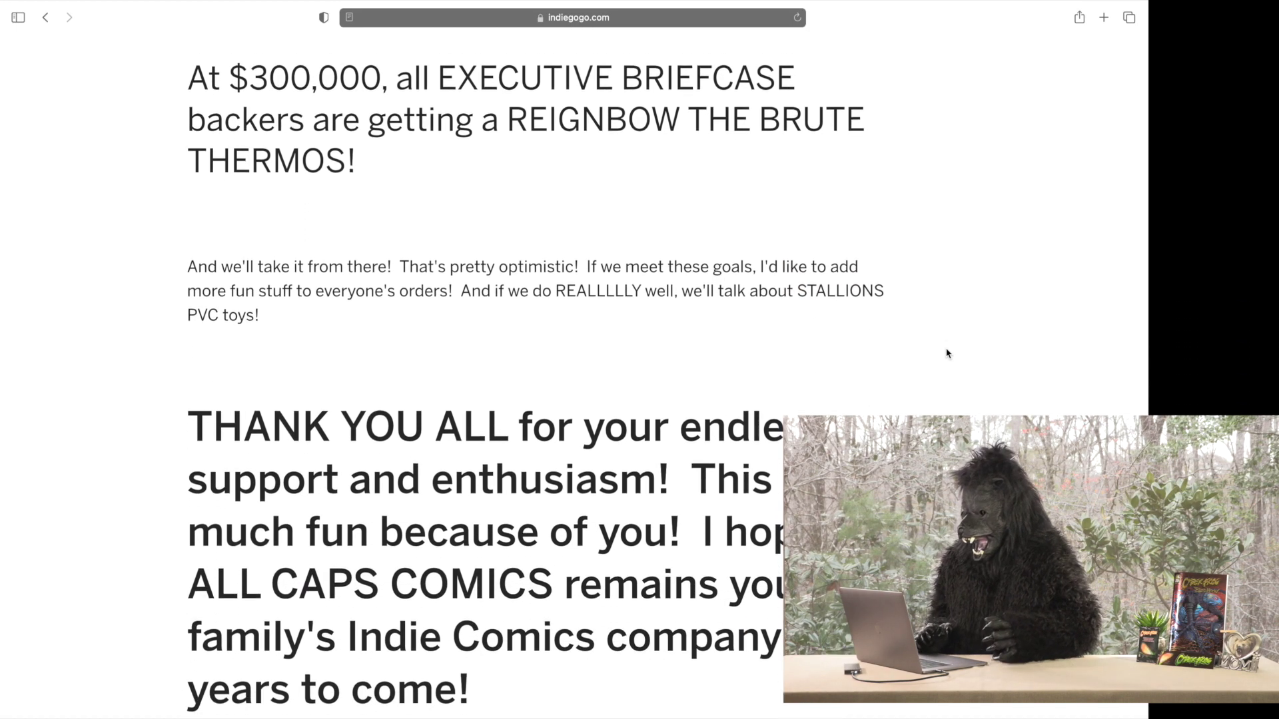
pyautogui.scroll(-2, 948, 353)
pyautogui.scroll(-2, 947, 354)
pyautogui.scroll(-1, 947, 354)
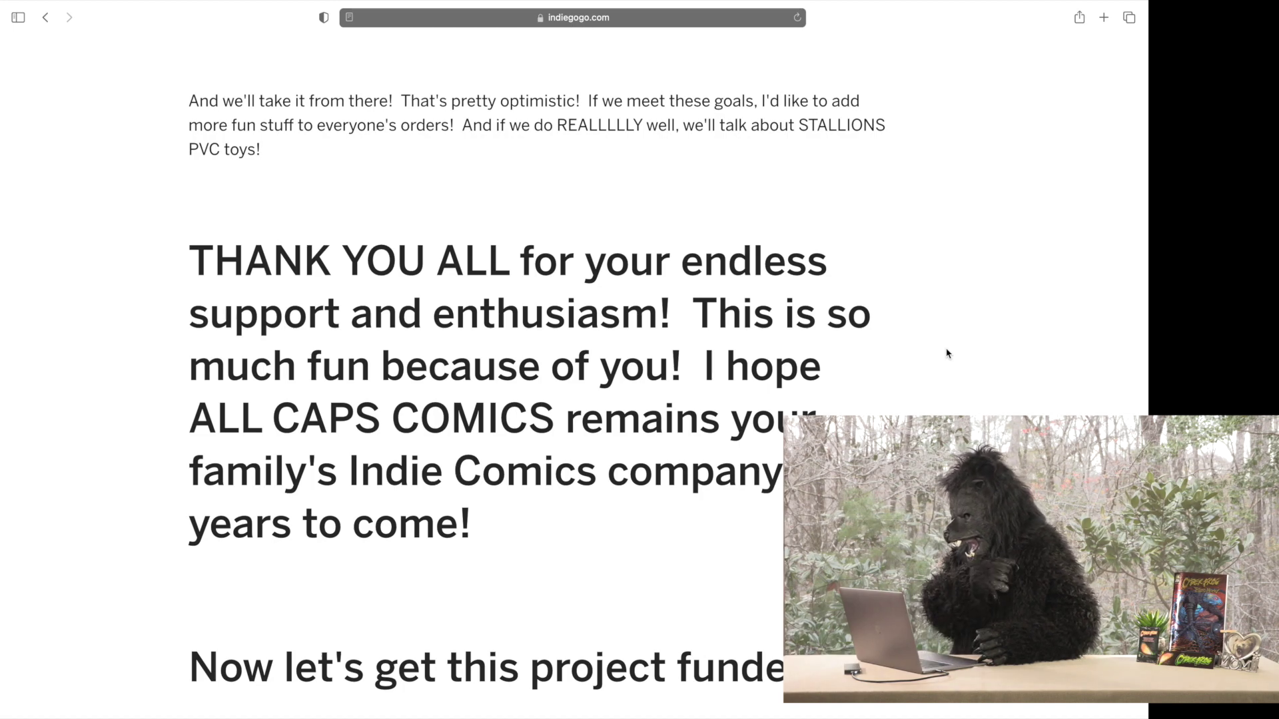
pyautogui.scroll(-3, 947, 353)
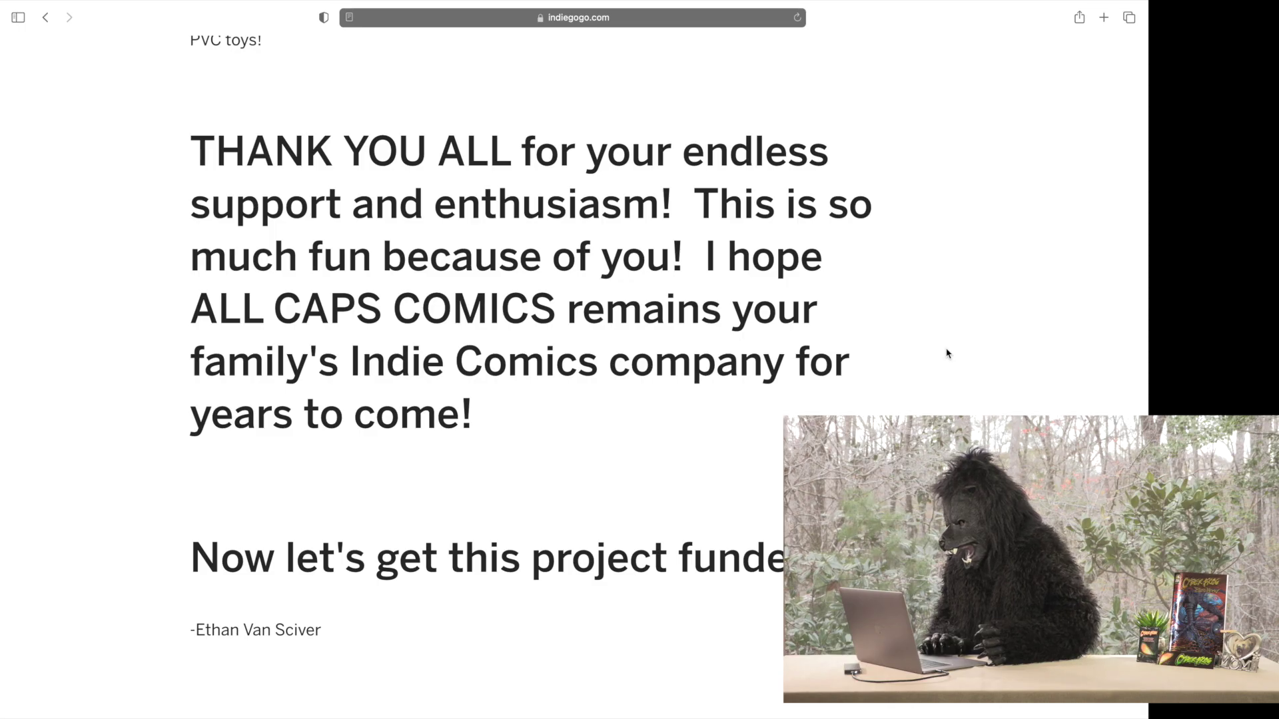
pyautogui.scroll(-3, 948, 353)
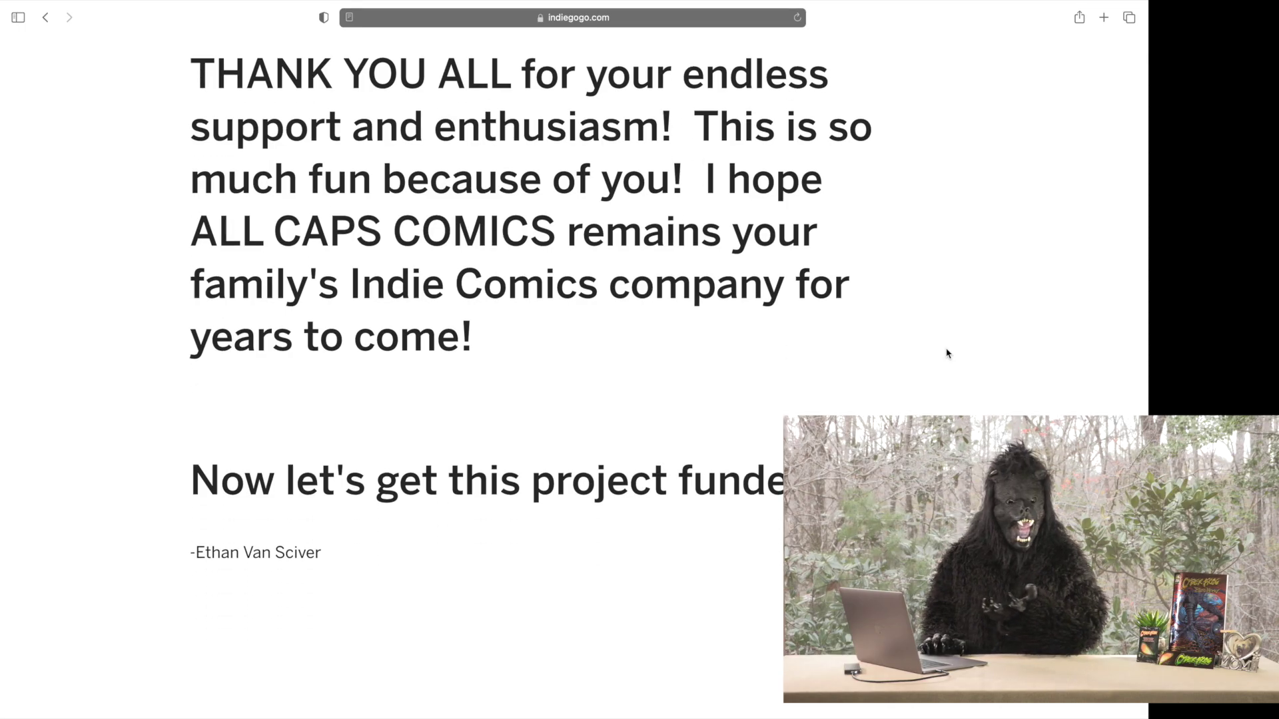
pyautogui.scroll(-10, 947, 352)
pyautogui.scroll(-15, 947, 353)
pyautogui.scroll(15, 948, 353)
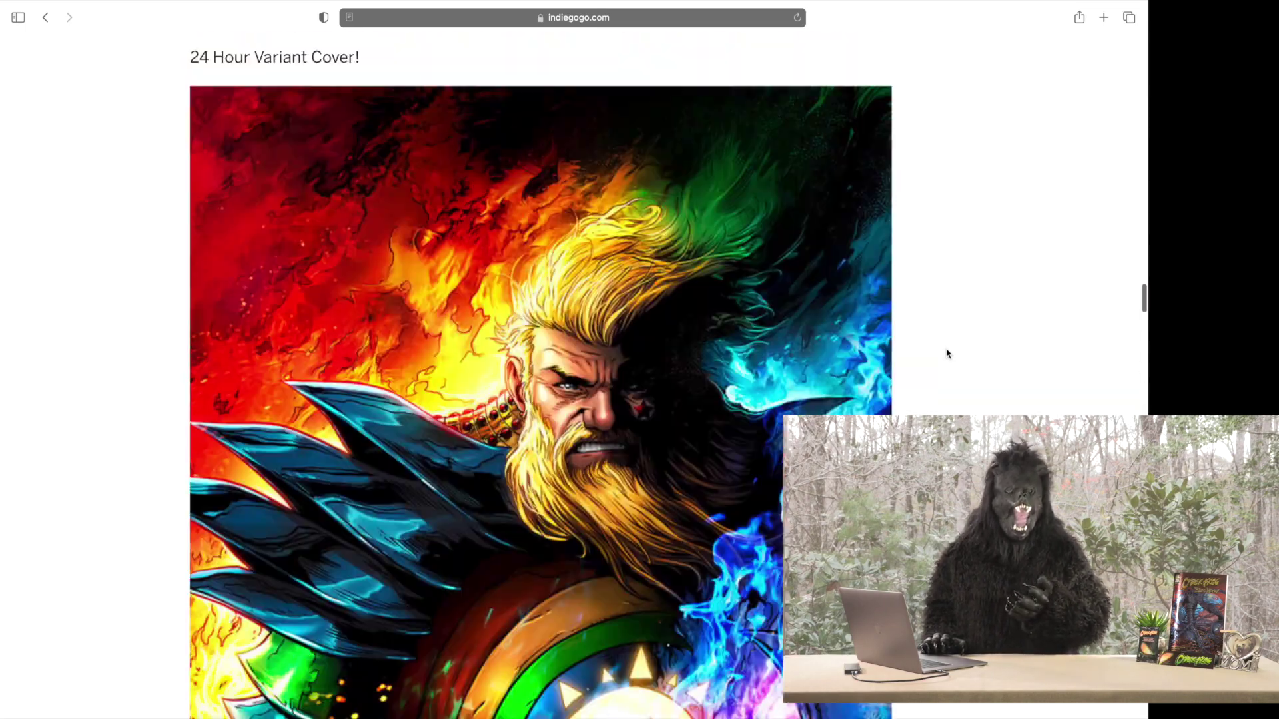
pyautogui.scroll(15, 947, 353)
pyautogui.scroll(15, 947, 353)
pyautogui.scroll(15, 947, 353)
pyautogui.scroll(5, 947, 353)
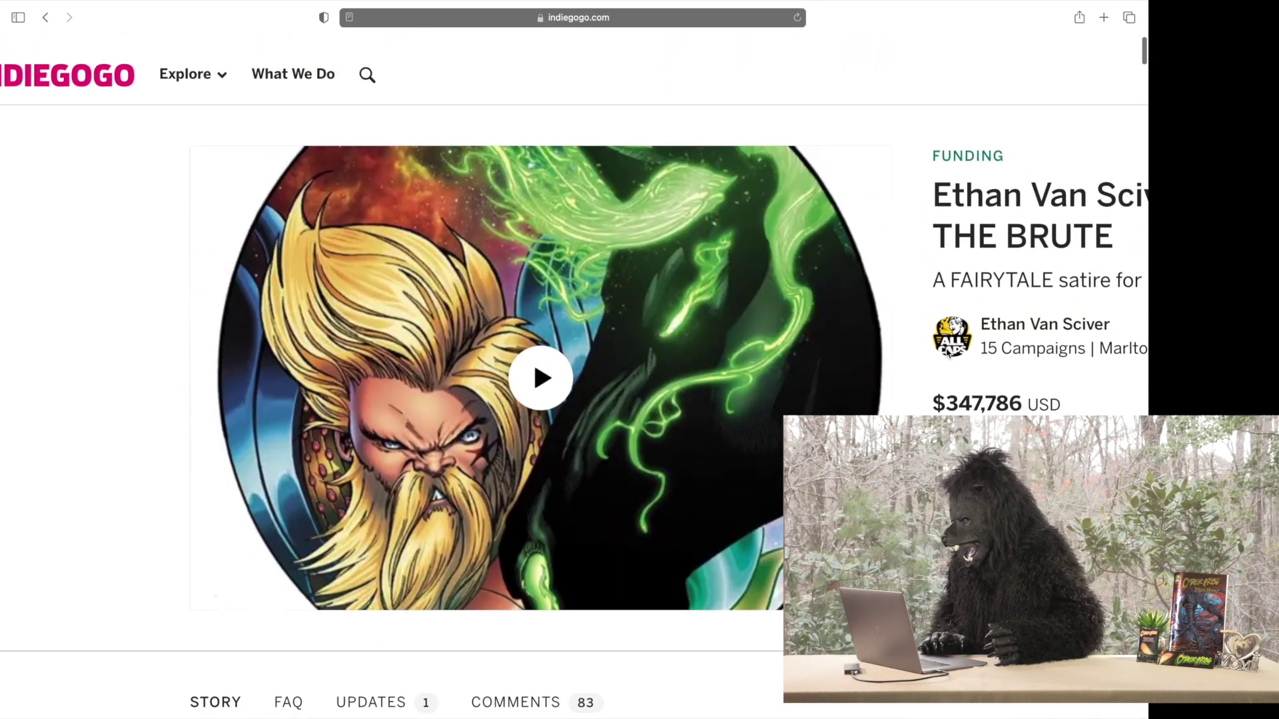
pyautogui.hscroll(5, 947, 353)
pyautogui.hscroll(5, 947, 353)
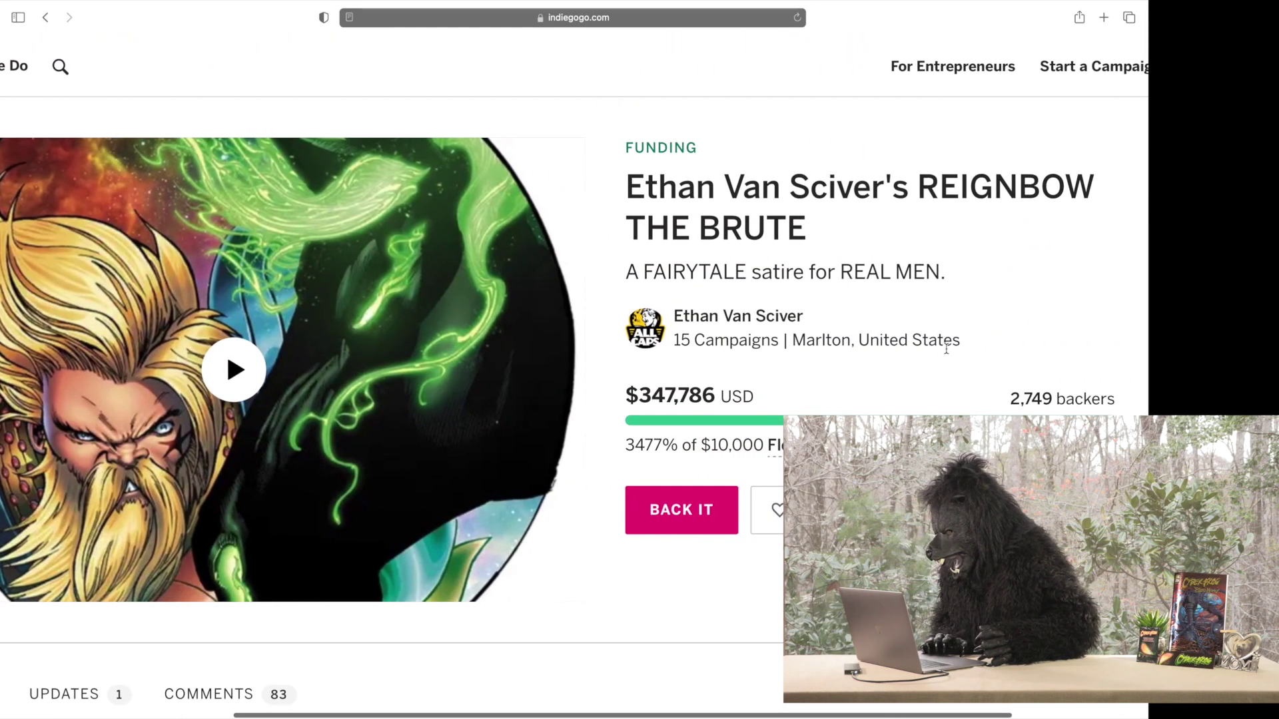
pyautogui.hscroll(2, 947, 352)
pyautogui.hscroll(1, 947, 353)
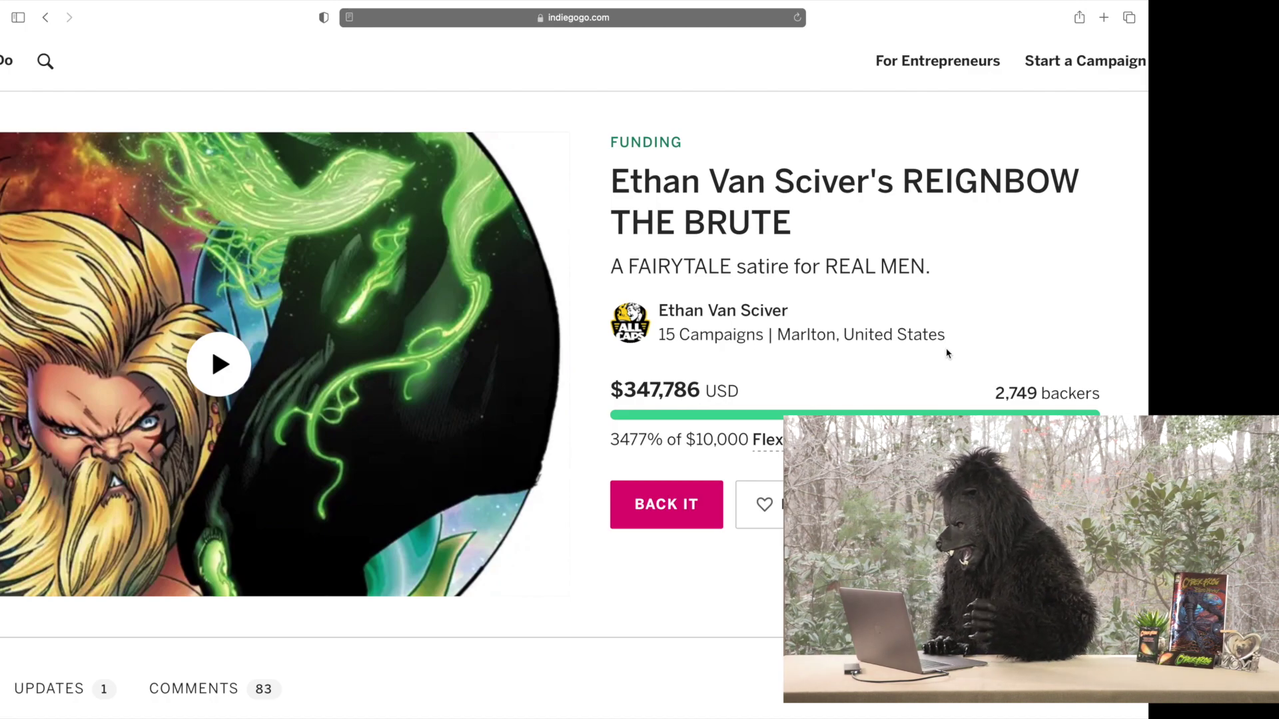
pyautogui.scroll(-1, 948, 353)
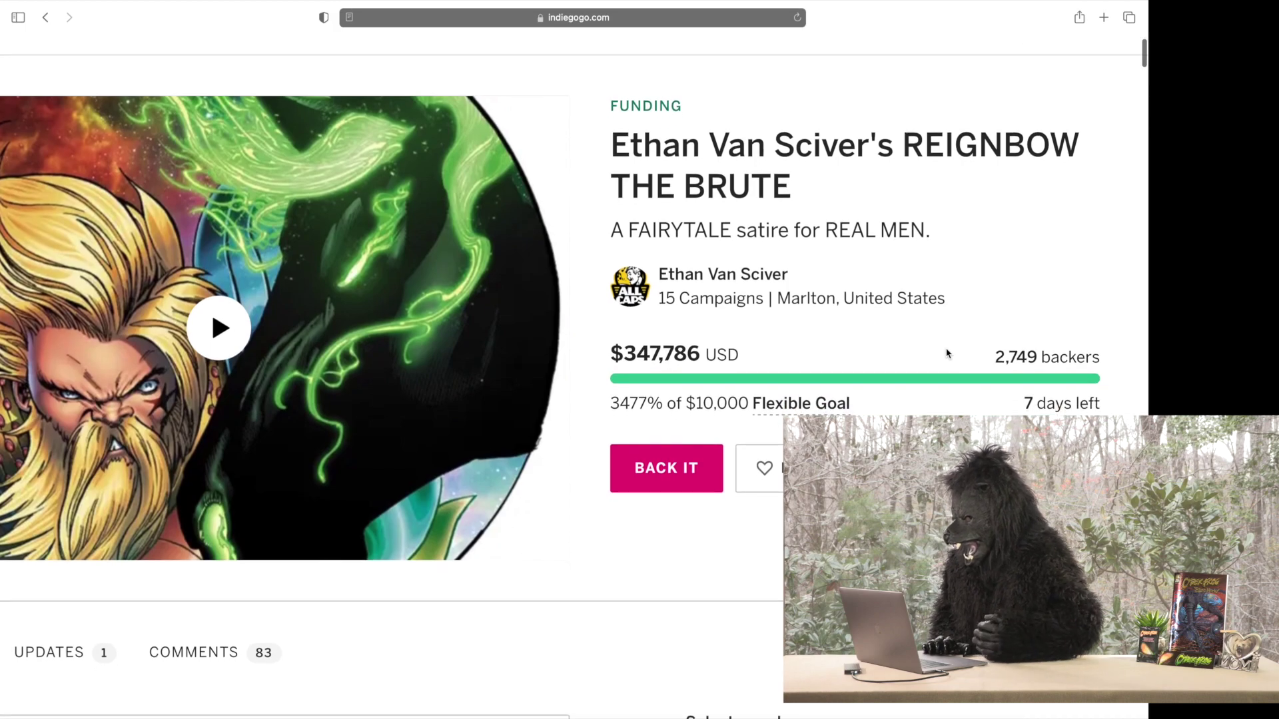
pyautogui.scroll(-1, 948, 353)
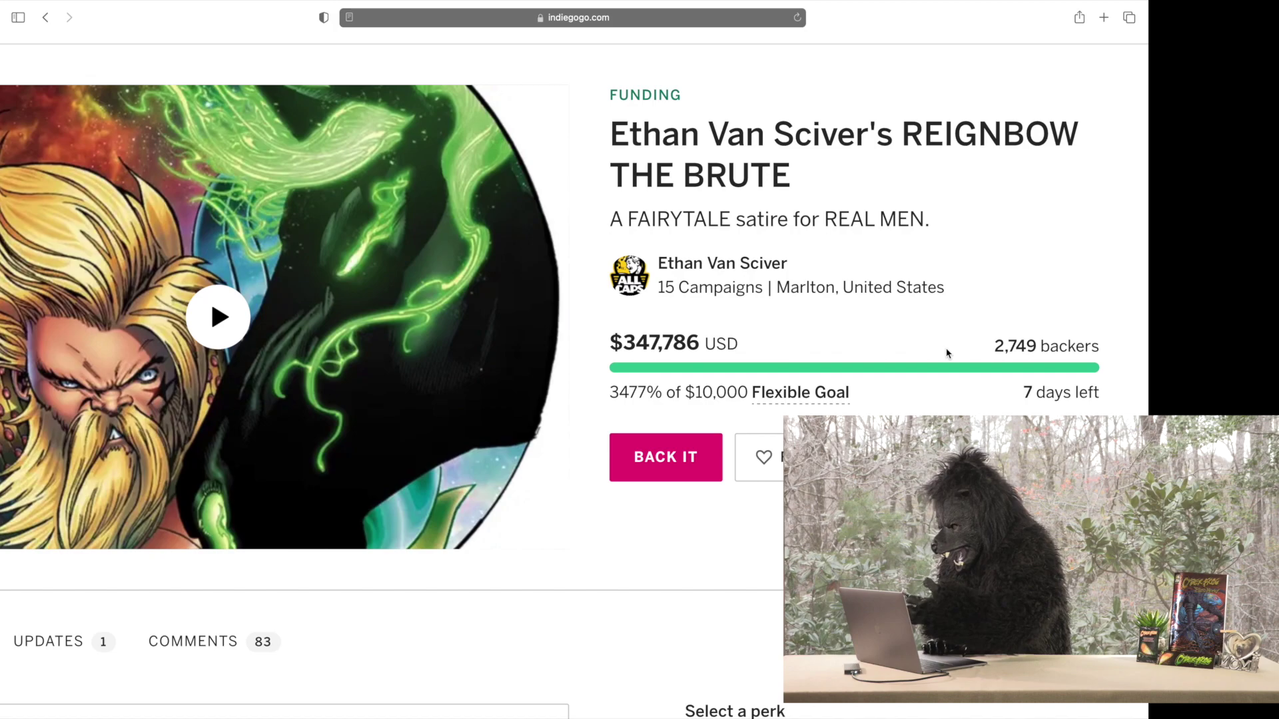
pyautogui.scroll(-2, 947, 353)
pyautogui.scroll(-2, 947, 352)
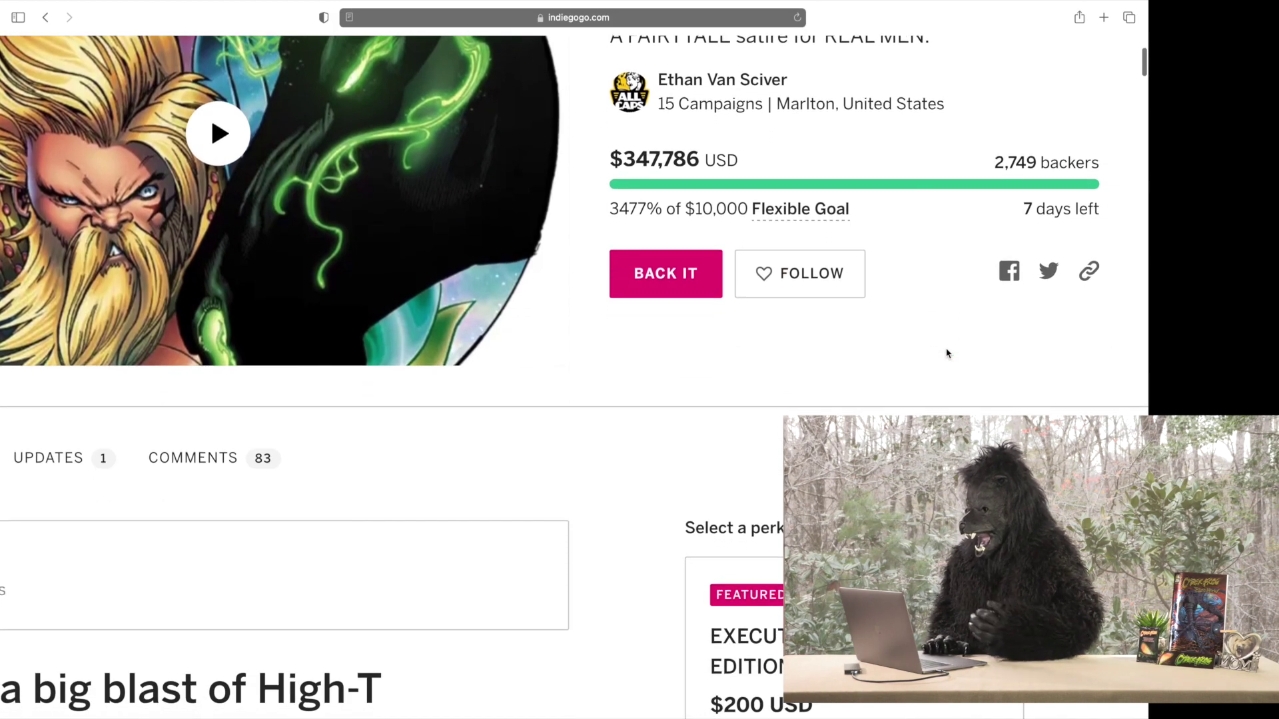
pyautogui.scroll(-1, 948, 353)
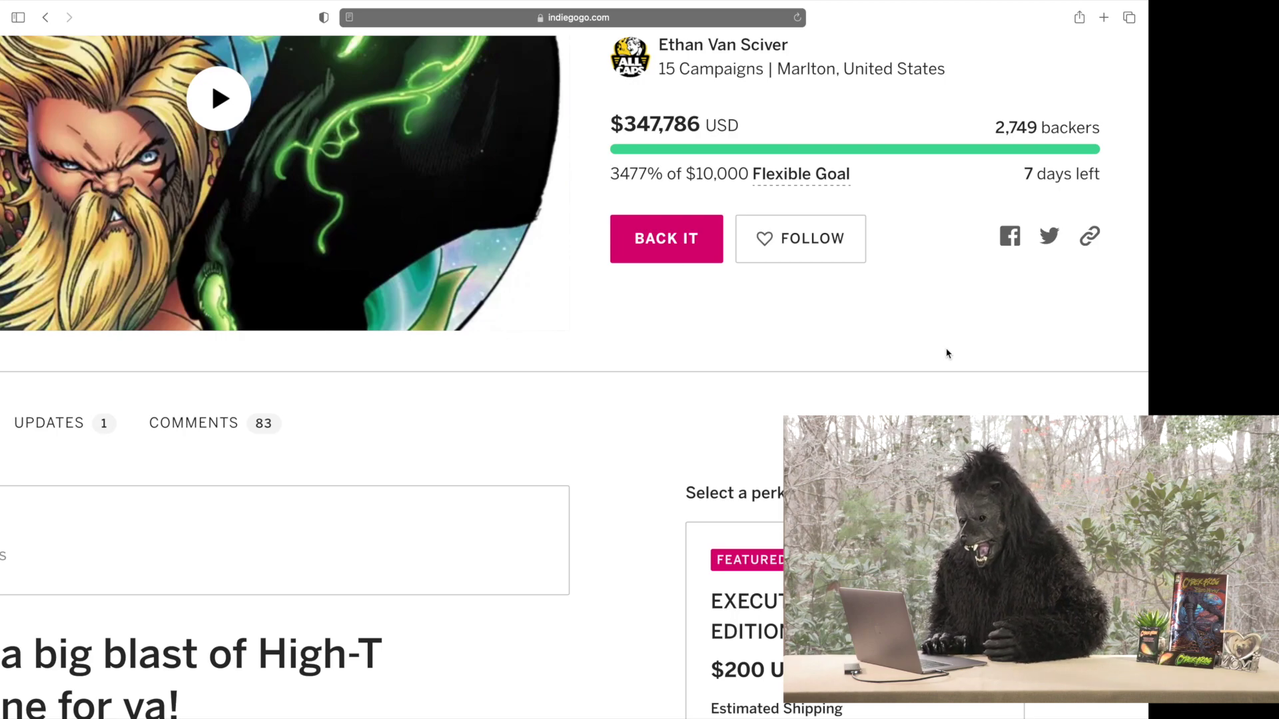
pyautogui.scroll(1, 947, 353)
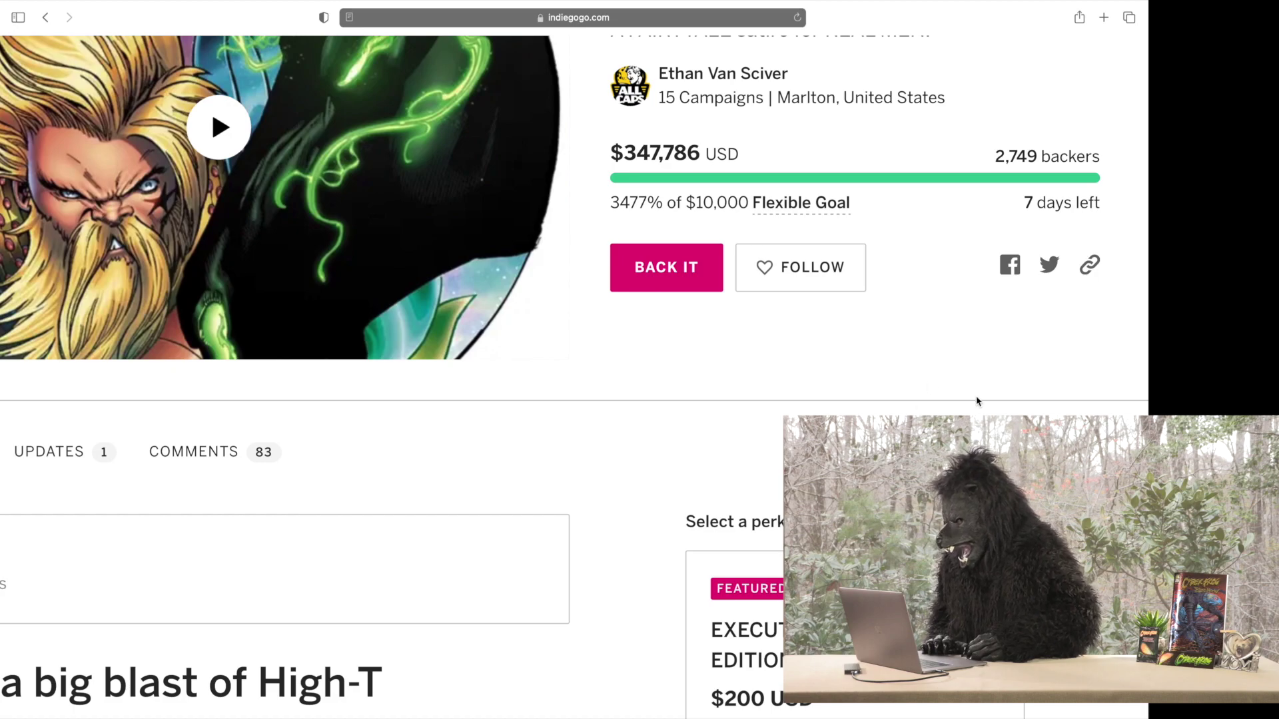
pyautogui.scroll(-5, 1039, 377)
pyautogui.scroll(-5, 1039, 377)
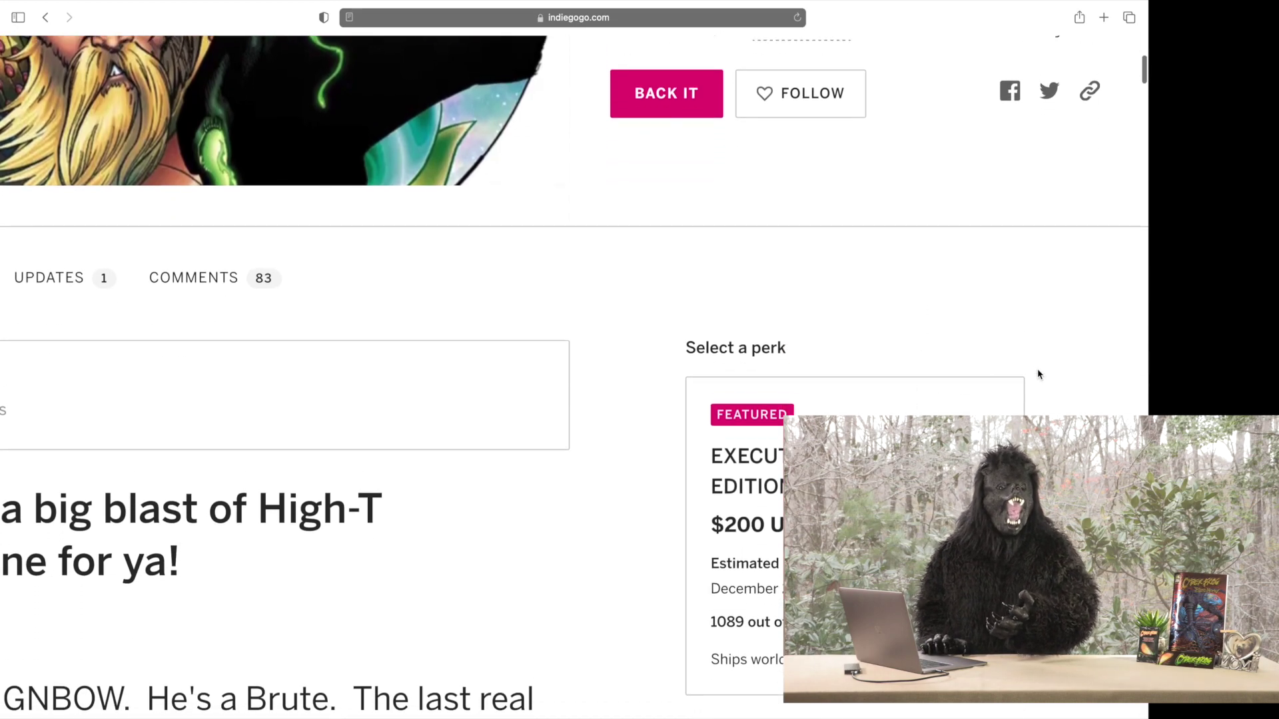
pyautogui.scroll(-3, 1039, 376)
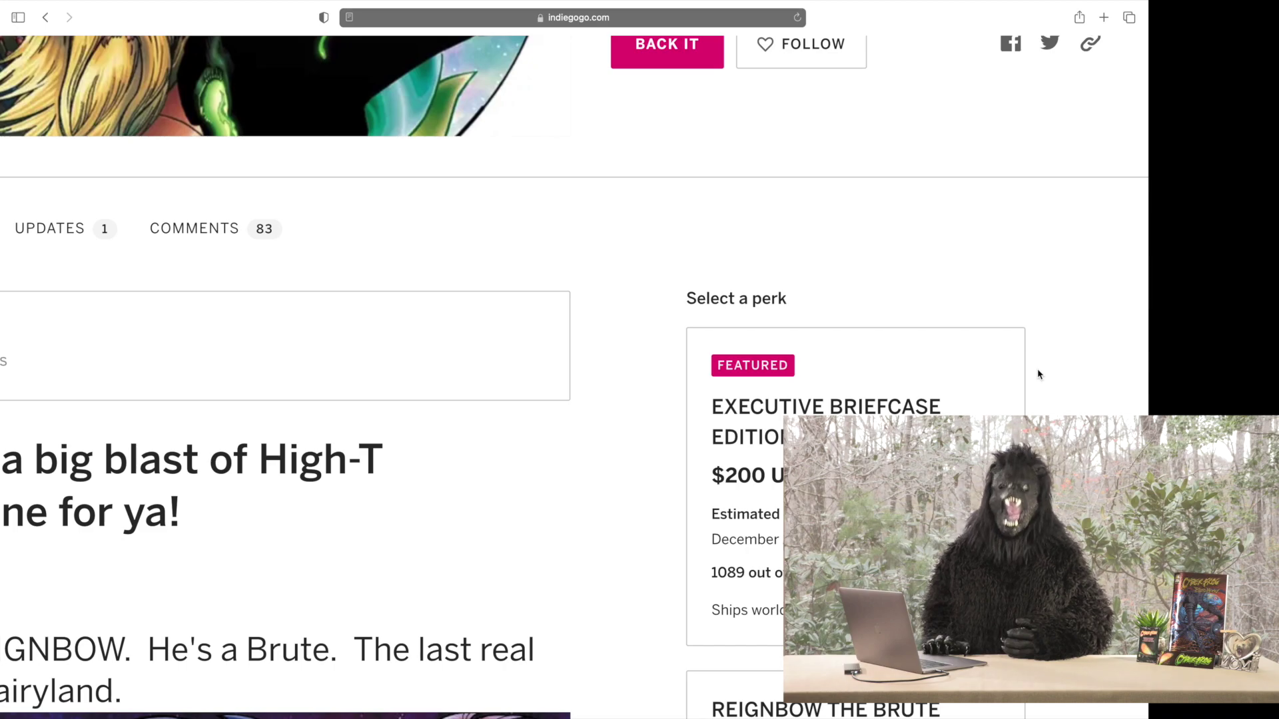
pyautogui.scroll(4, 1037, 369)
pyautogui.scroll(-1, 1037, 368)
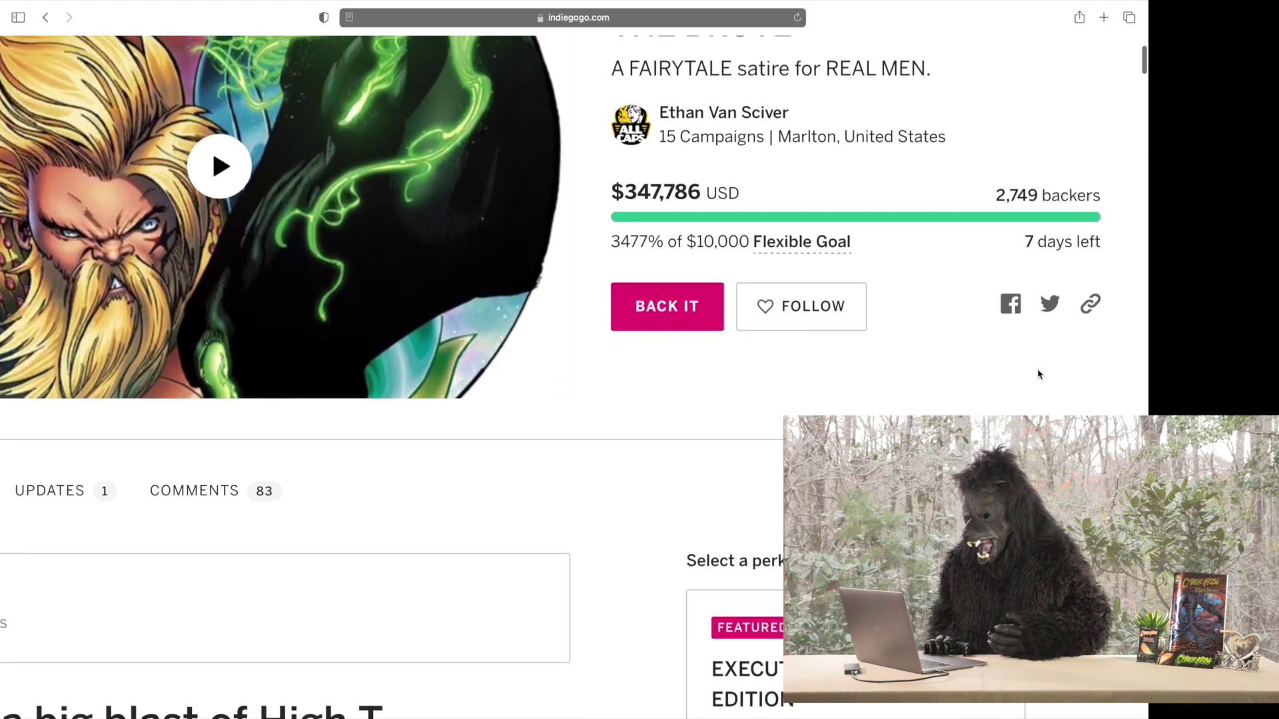
pyautogui.scroll(-1, 1037, 369)
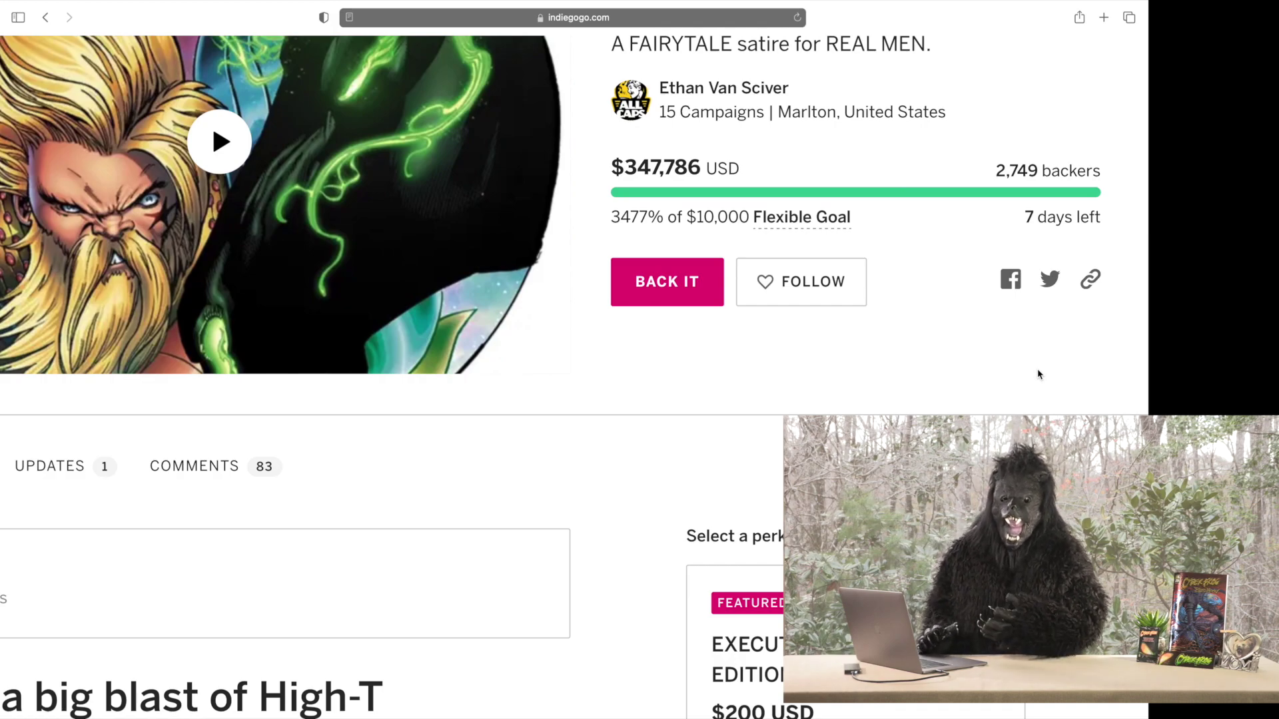
pyautogui.scroll(-4, 1037, 369)
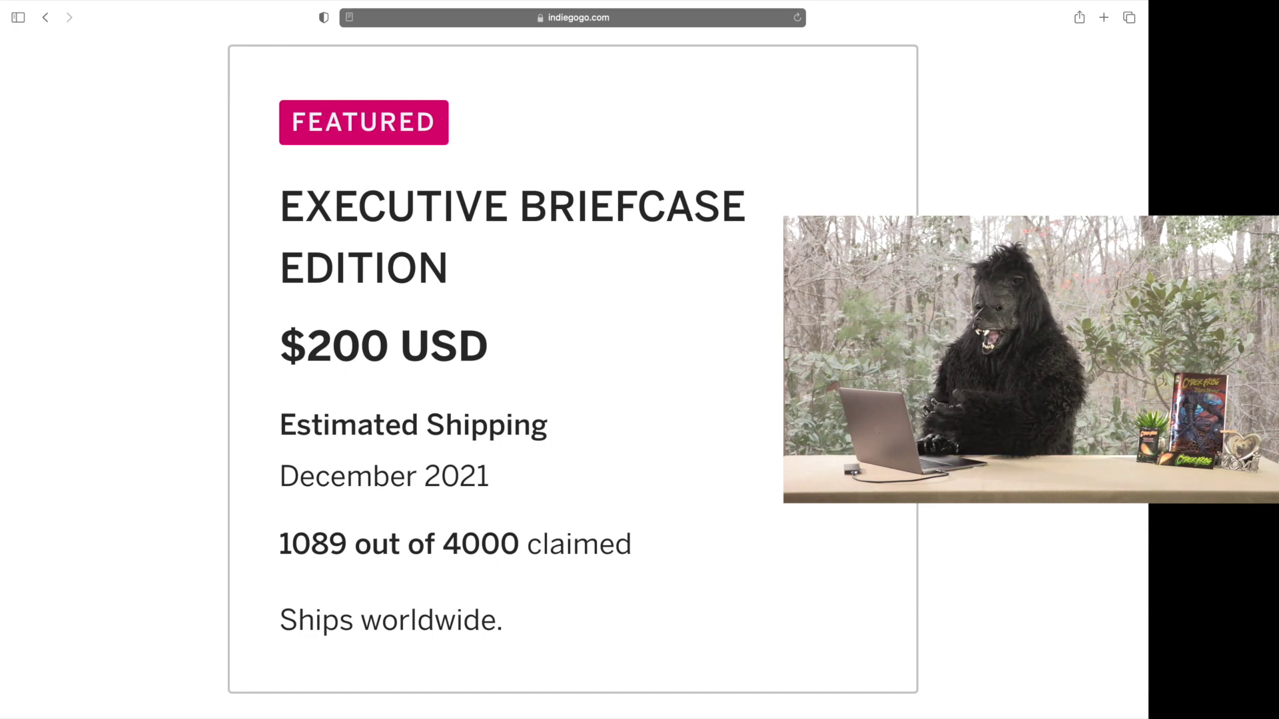
pyautogui.hscroll(3, 569, 360)
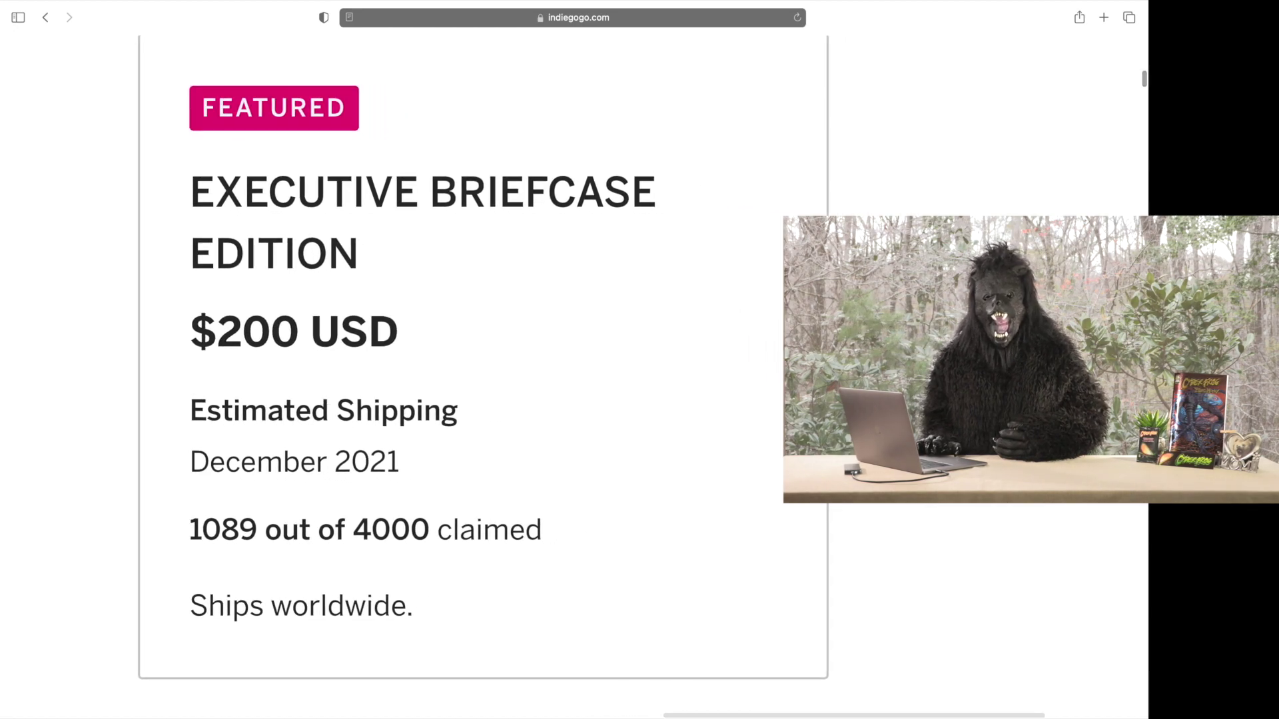
pyautogui.scroll(1, 479, 360)
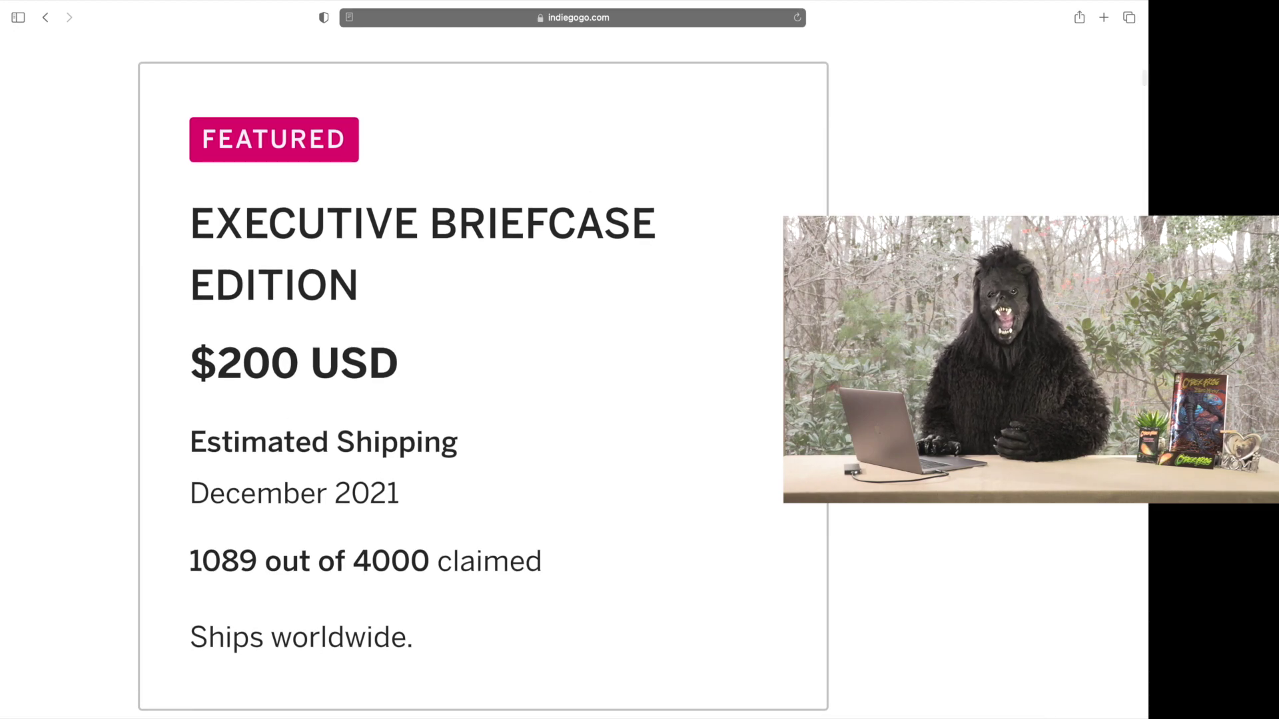
# Zoom out so the whole $200 Executive Briefcase Edition perk card fits on screen.
pyautogui.press('super+minus')
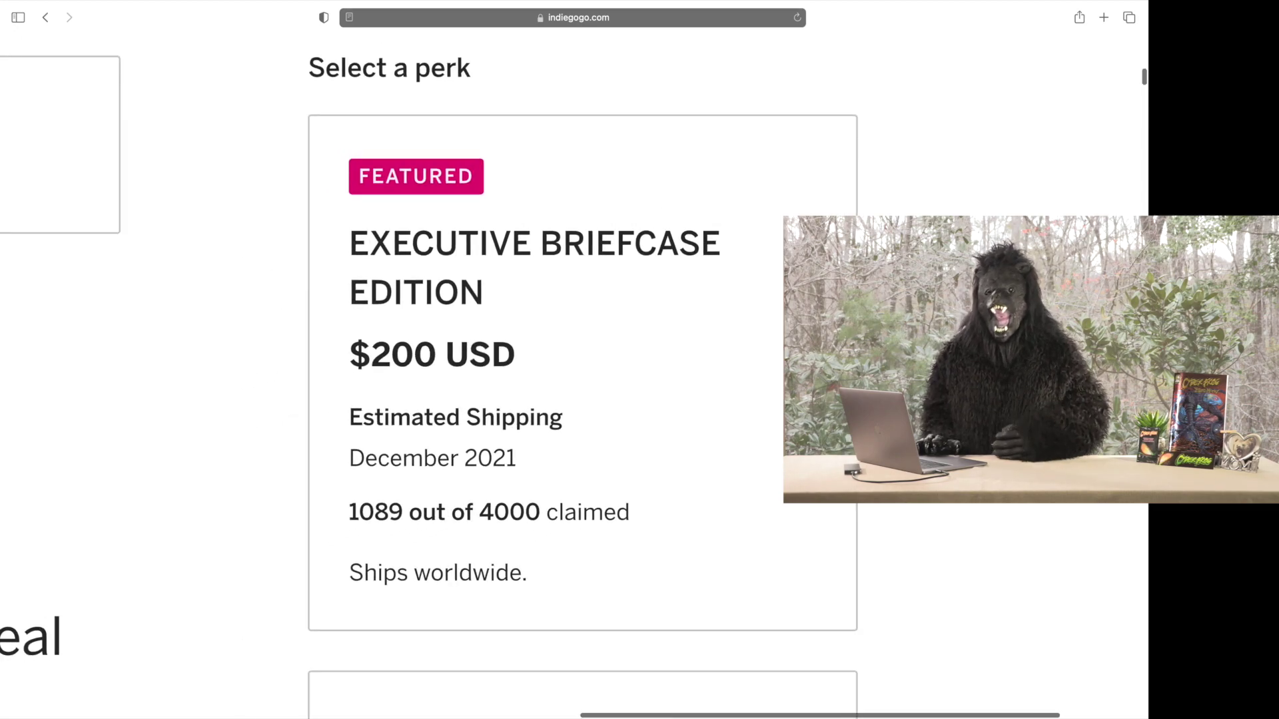
pyautogui.scroll(-1, 529, 359)
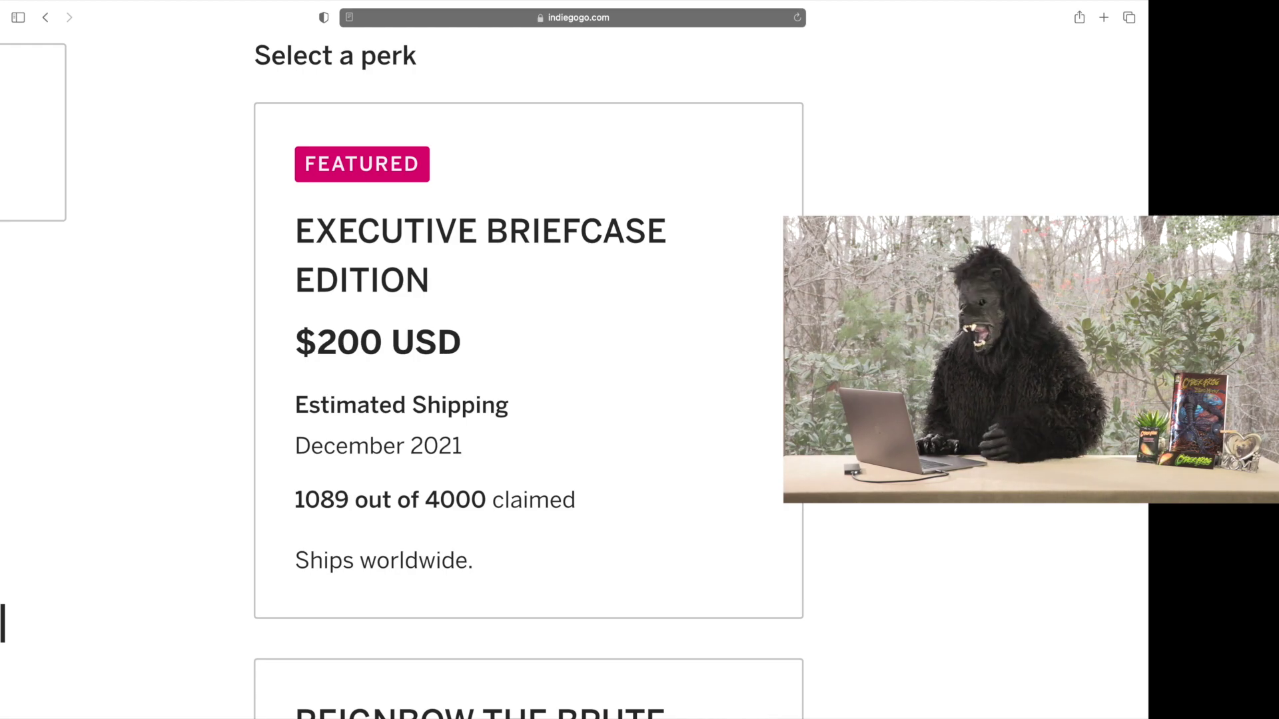
pyautogui.scroll(-1, 531, 360)
pyautogui.scroll(-1, 529, 360)
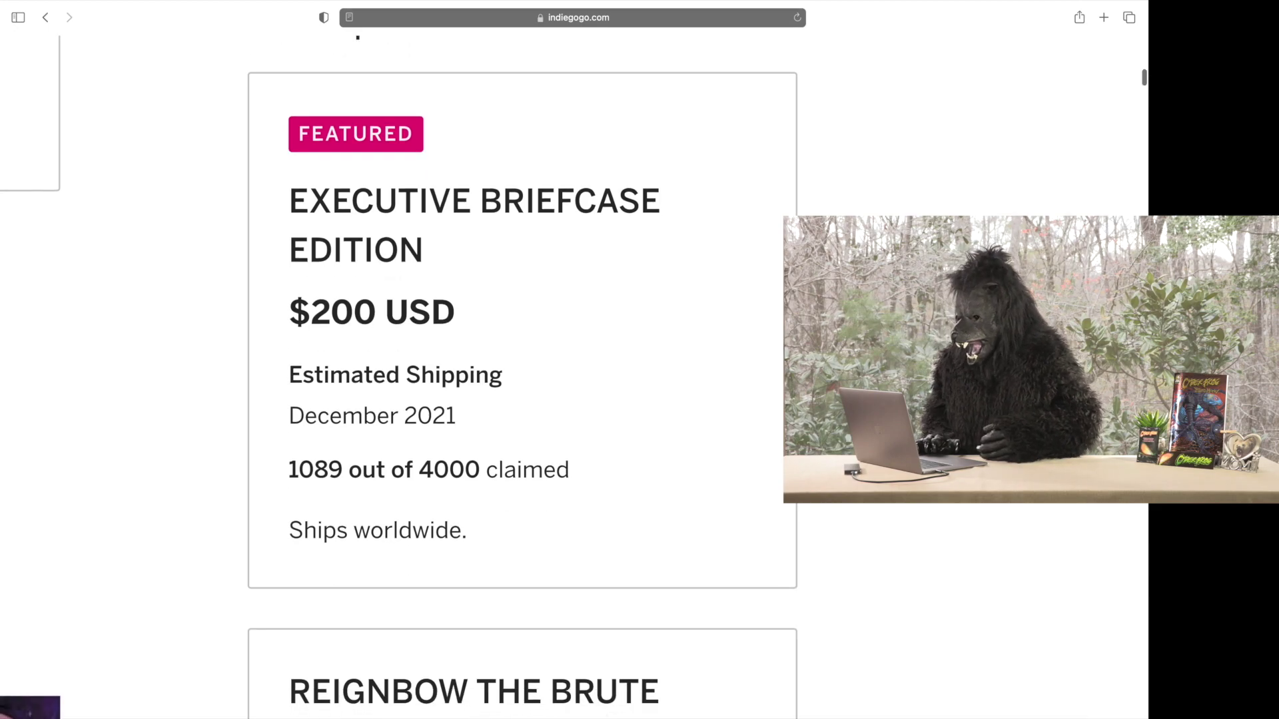
pyautogui.hscroll(1, 663, 326)
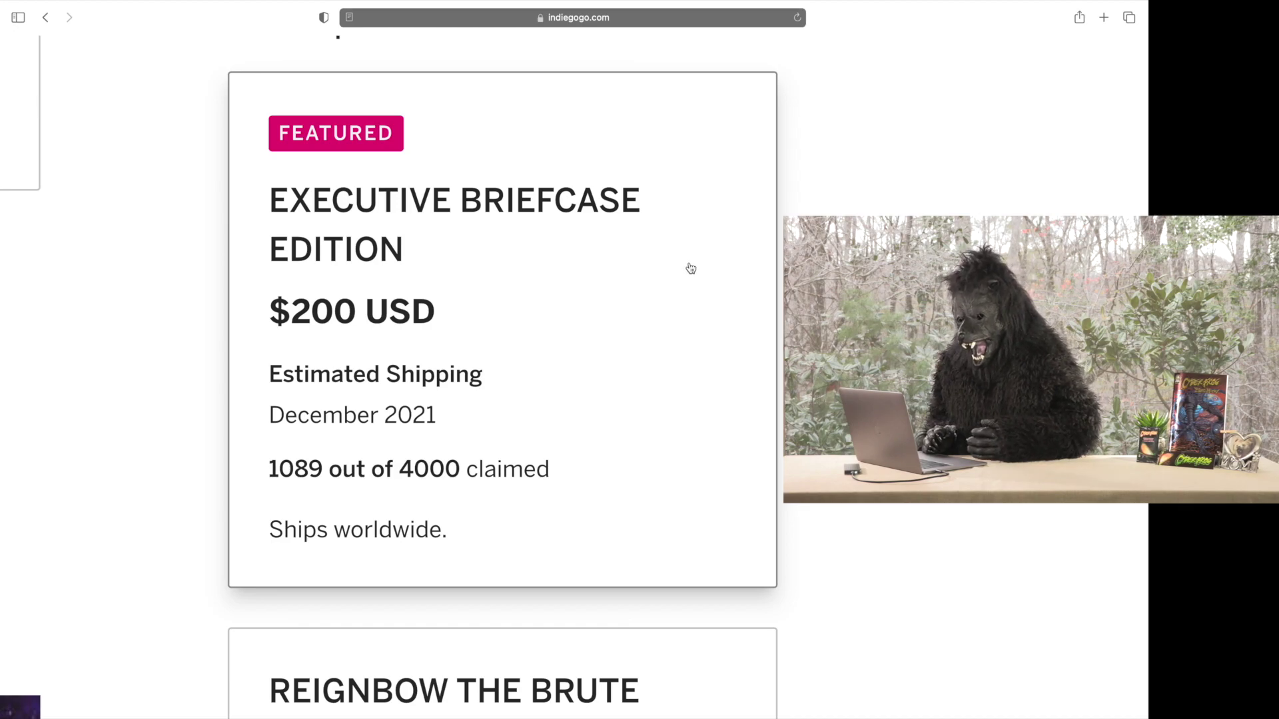
pyautogui.moveTo(522, 330)
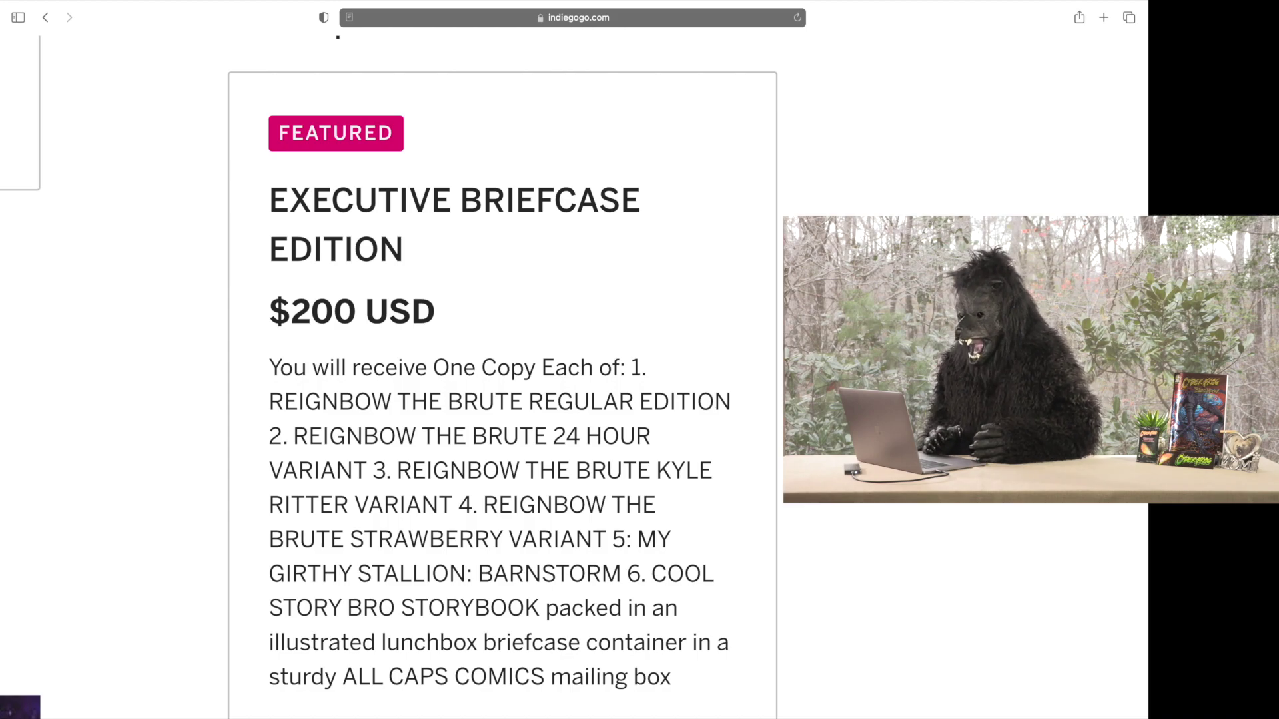
pyautogui.scroll(-10, 500, 400)
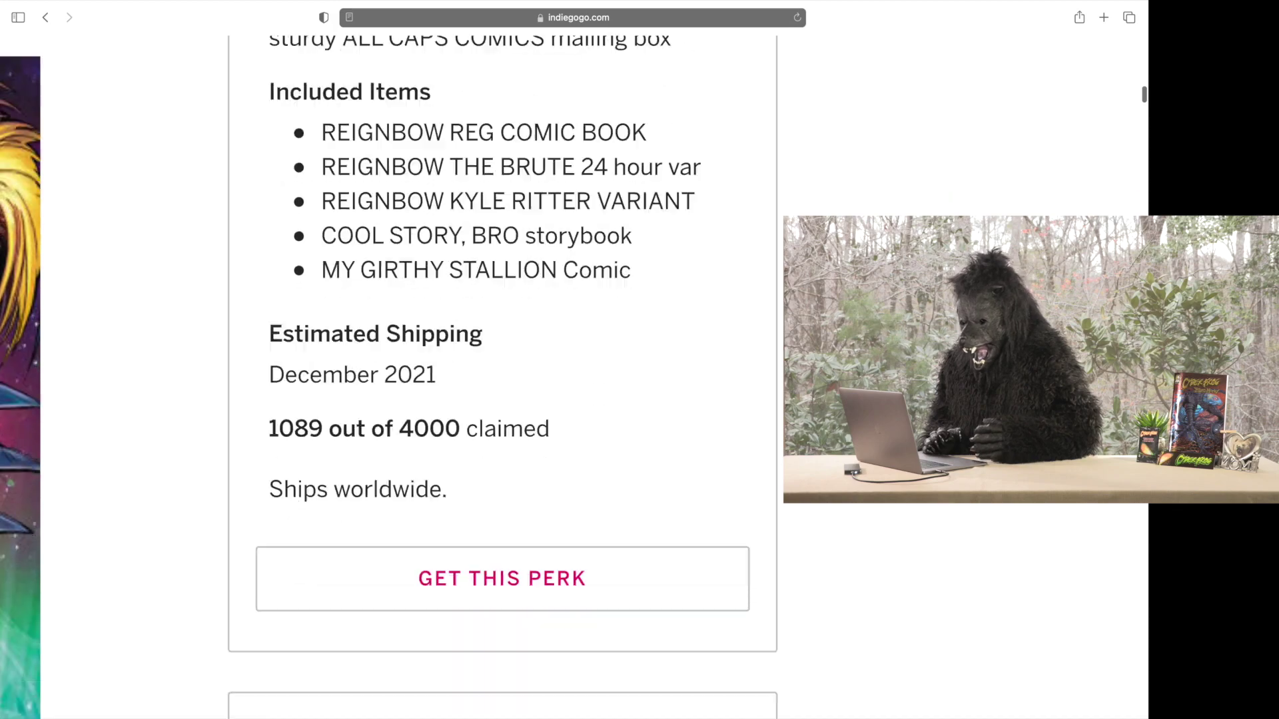
pyautogui.scroll(-4, 500, 400)
pyautogui.scroll(-3, 499, 399)
pyautogui.scroll(-3, 500, 400)
pyautogui.scroll(-2, 500, 400)
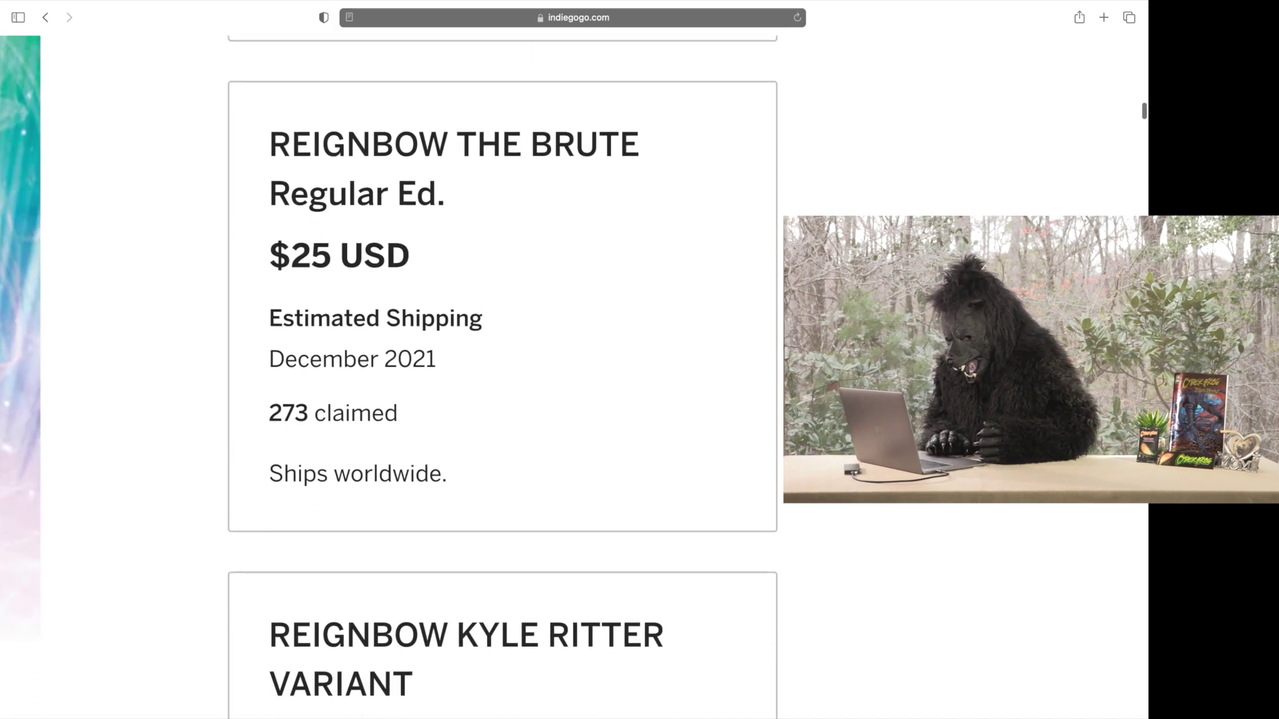
pyautogui.scroll(1, 500, 400)
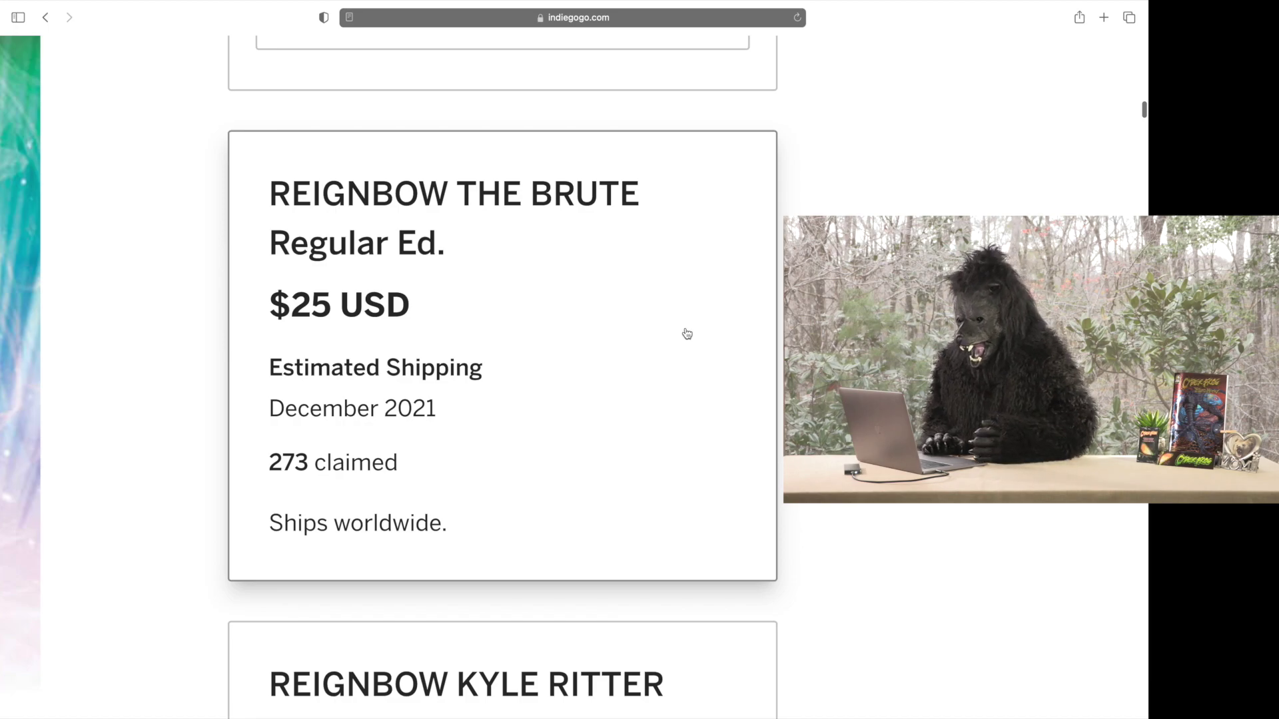
pyautogui.scroll(5, 688, 333)
pyautogui.scroll(4, 687, 333)
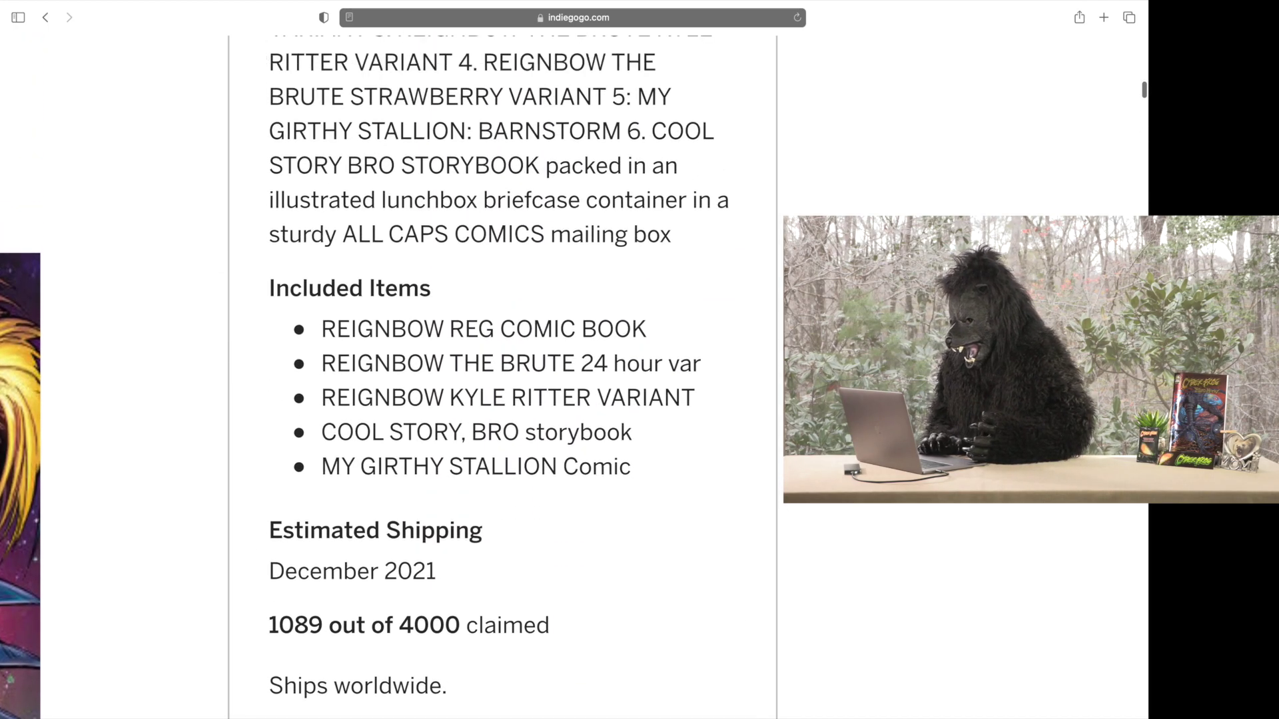
pyautogui.scroll(2, 687, 333)
pyautogui.scroll(-1, 688, 333)
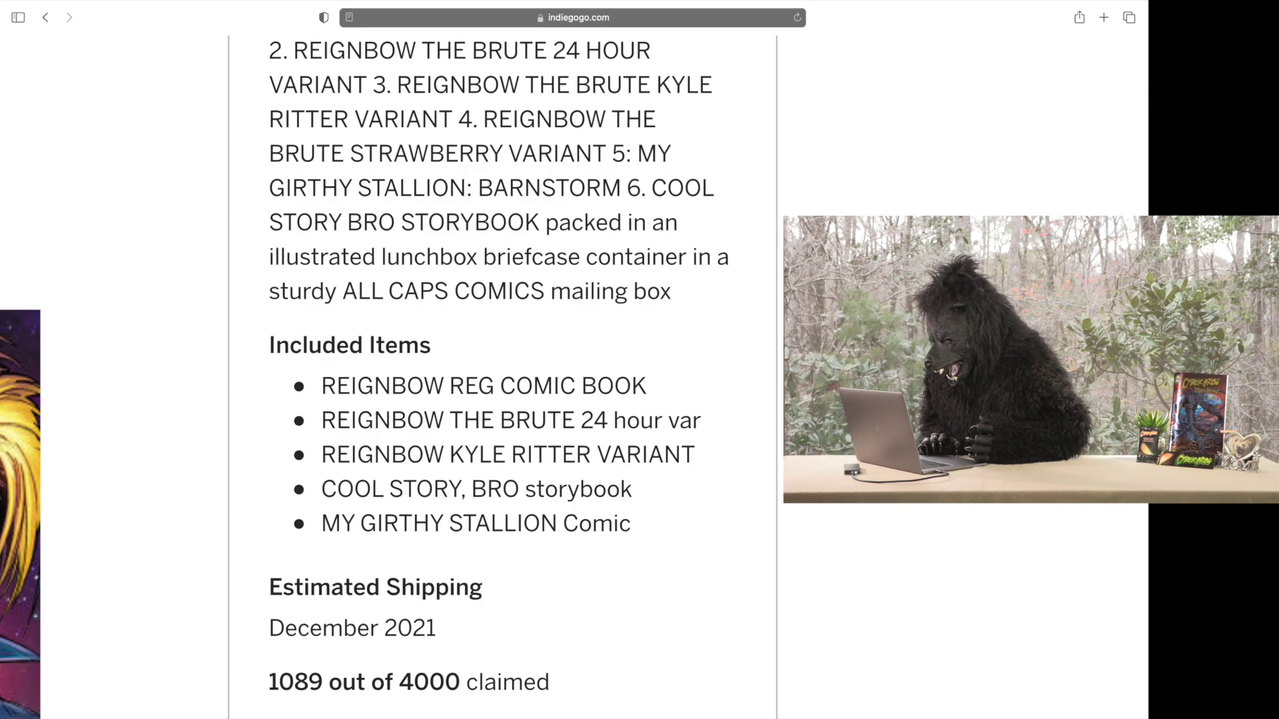
pyautogui.scroll(4, 688, 333)
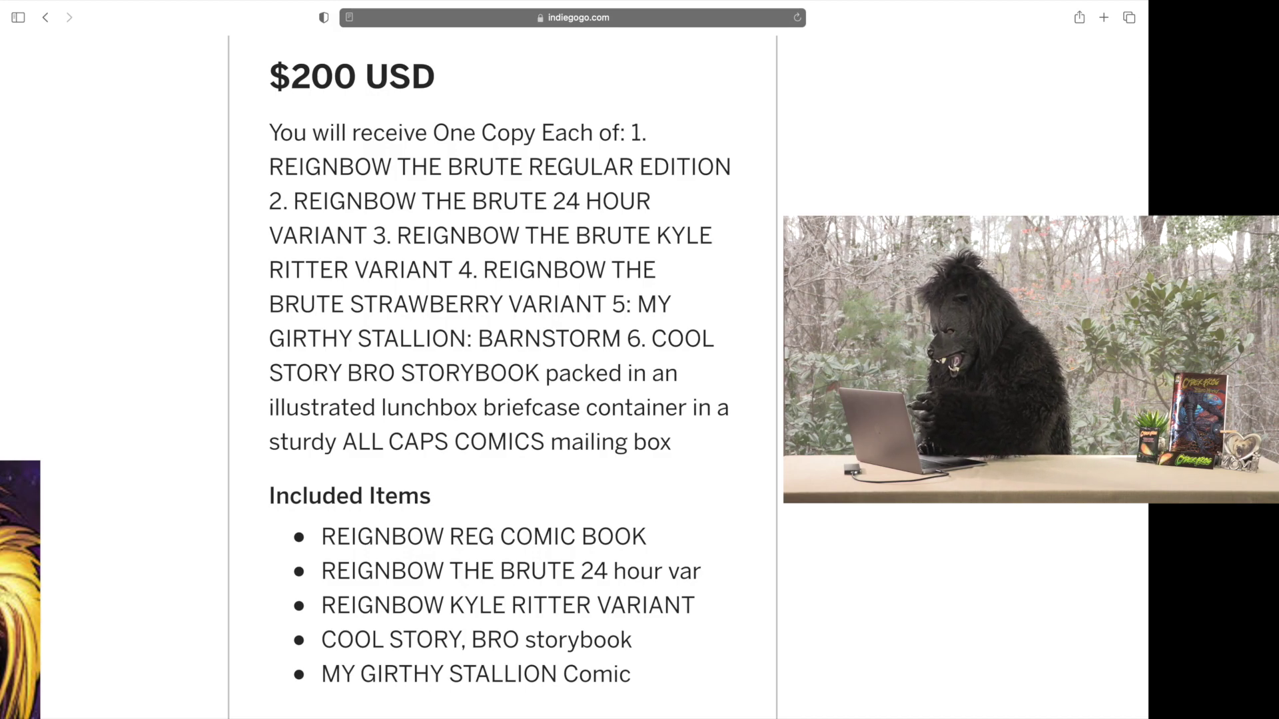
pyautogui.scroll(-3, 501, 360)
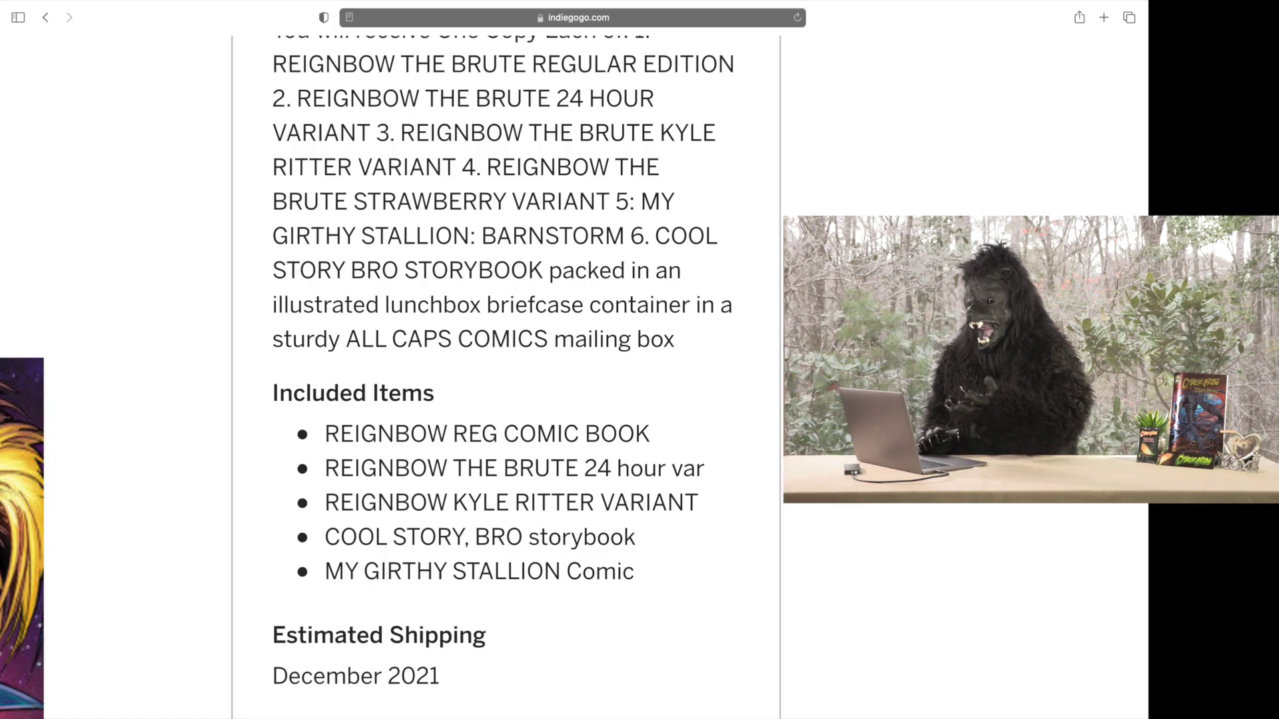
pyautogui.scroll(5, 500, 400)
pyautogui.scroll(2, 501, 399)
pyautogui.scroll(-2, 500, 400)
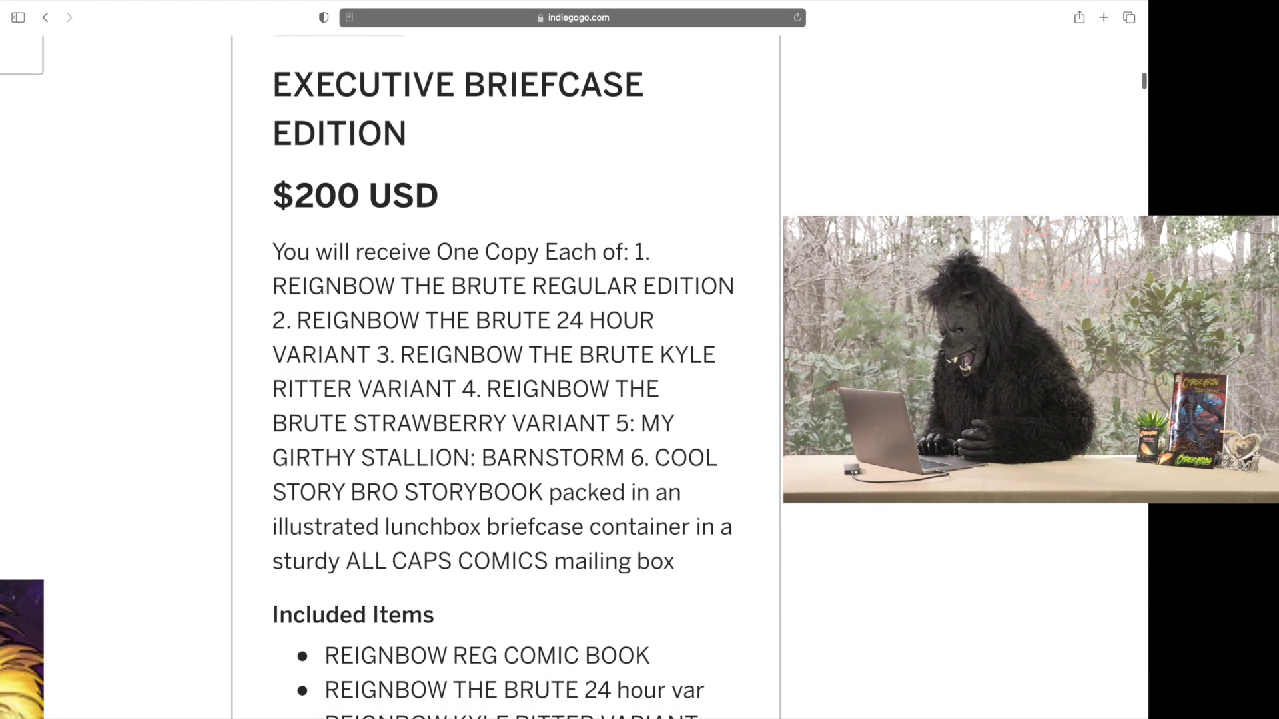
pyautogui.scroll(-3, 499, 400)
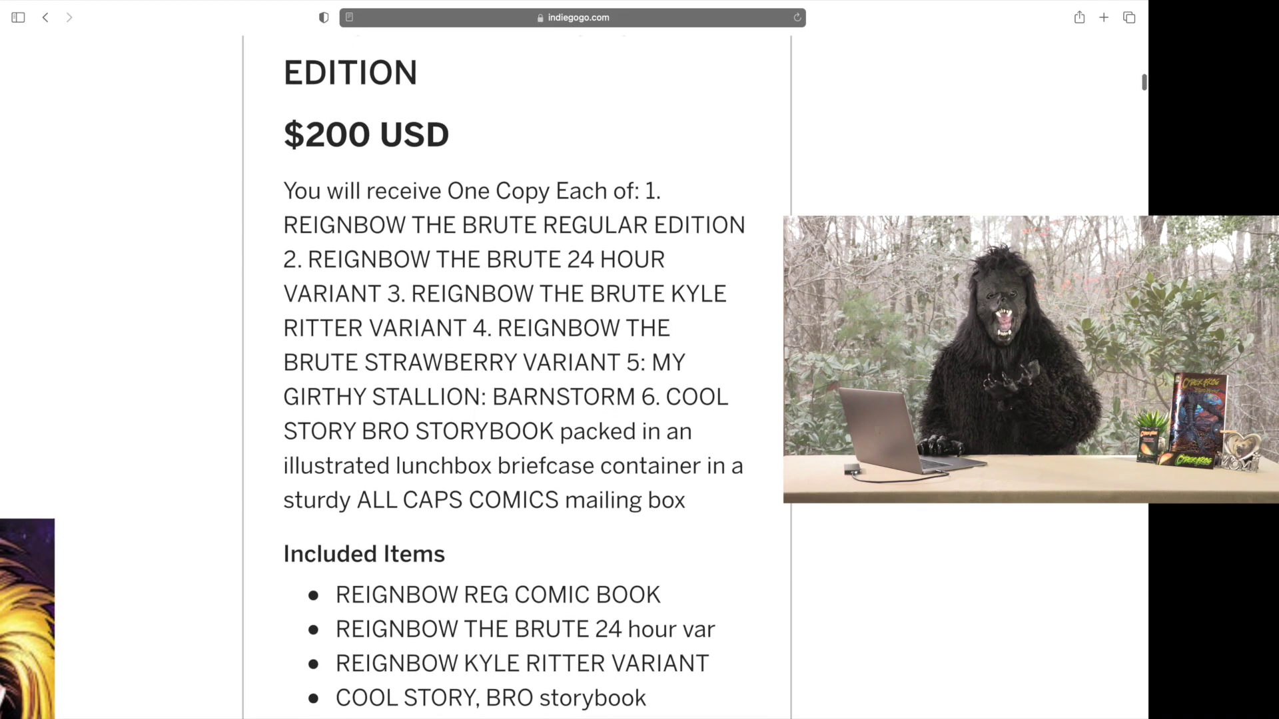
pyautogui.scroll(3, 516, 400)
pyautogui.scroll(3, 515, 399)
pyautogui.scroll(1, 516, 399)
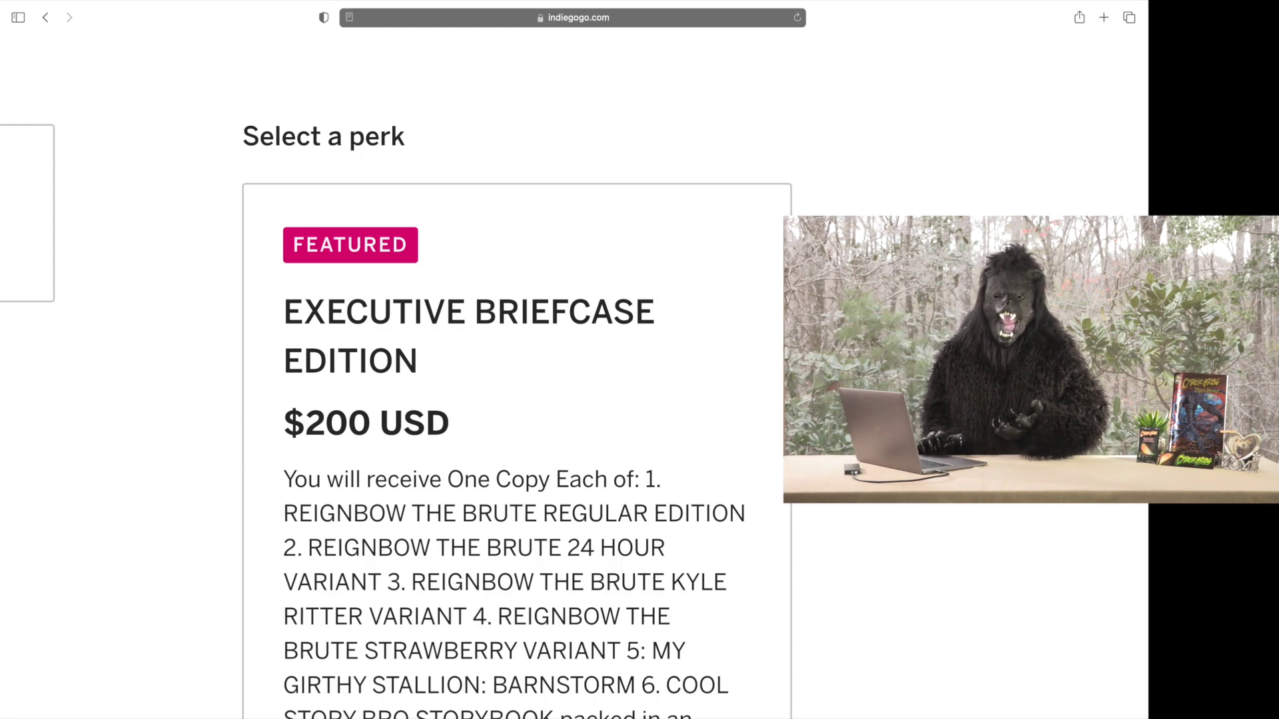
pyautogui.scroll(-1, 515, 400)
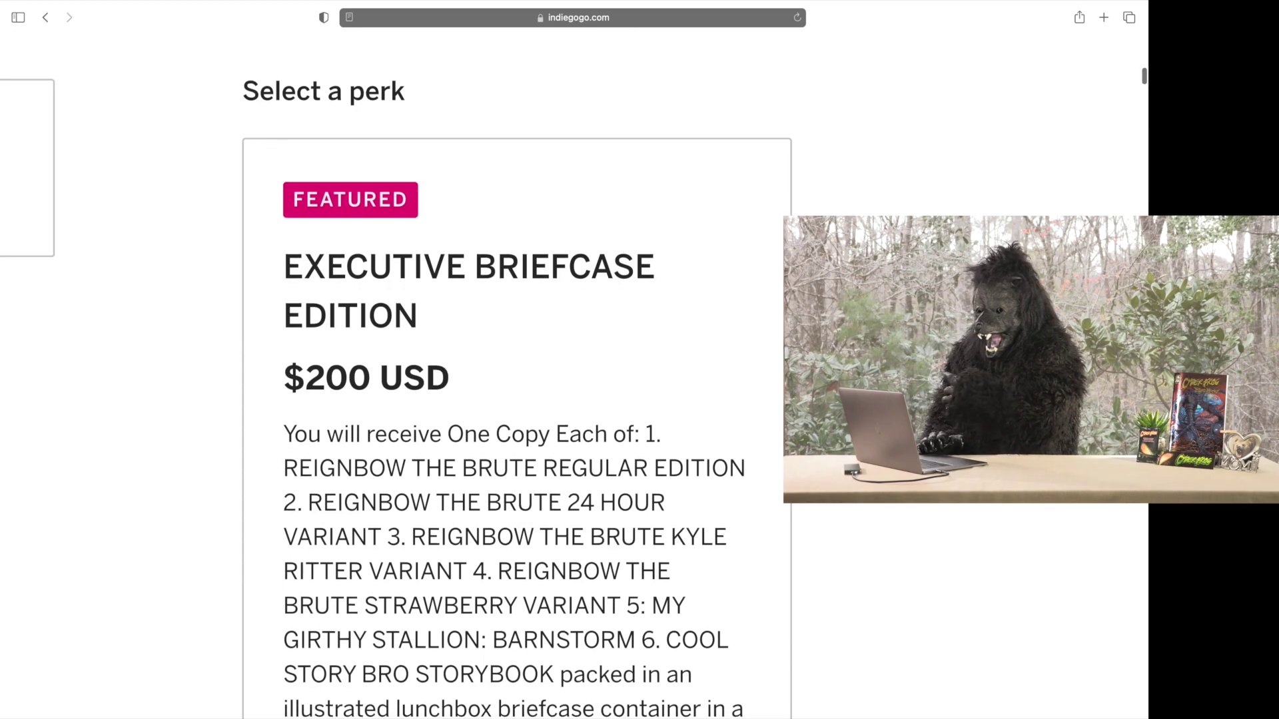
pyautogui.scroll(-2, 516, 400)
pyautogui.scroll(-3, 516, 399)
pyautogui.scroll(-2, 515, 399)
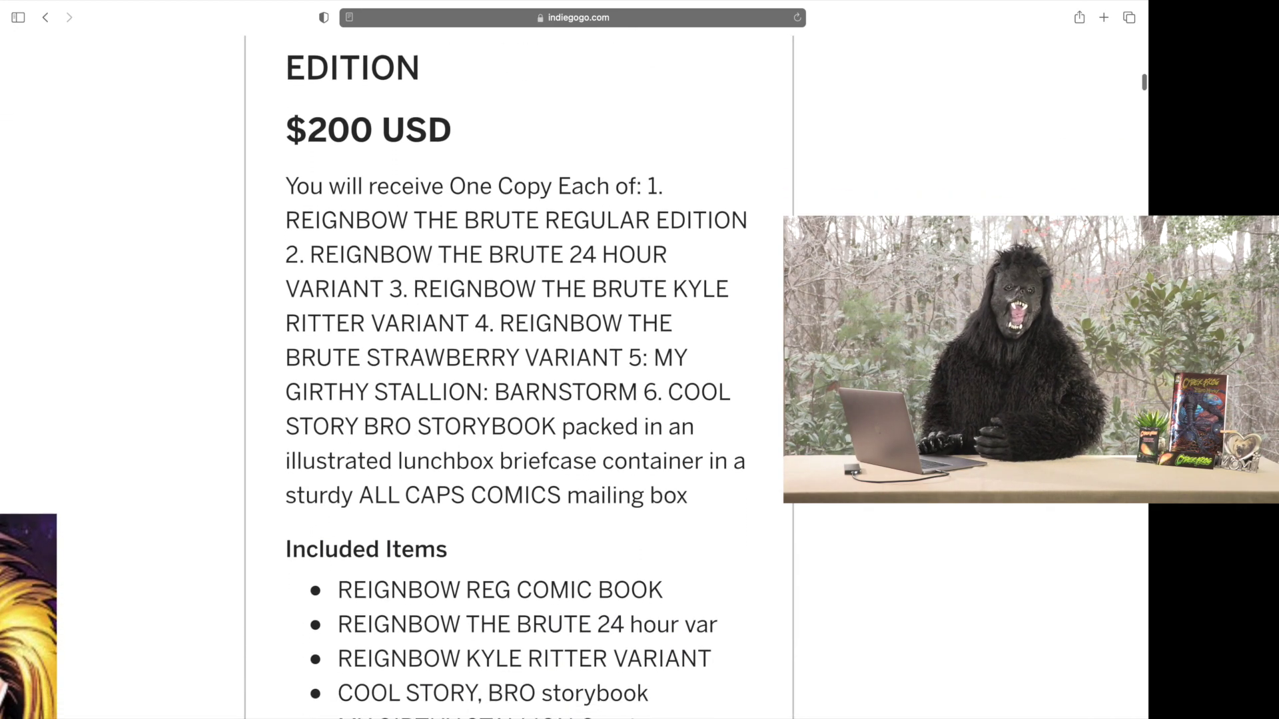
pyautogui.scroll(-1, 515, 399)
pyautogui.scroll(-3, 515, 400)
pyautogui.scroll(-3, 517, 400)
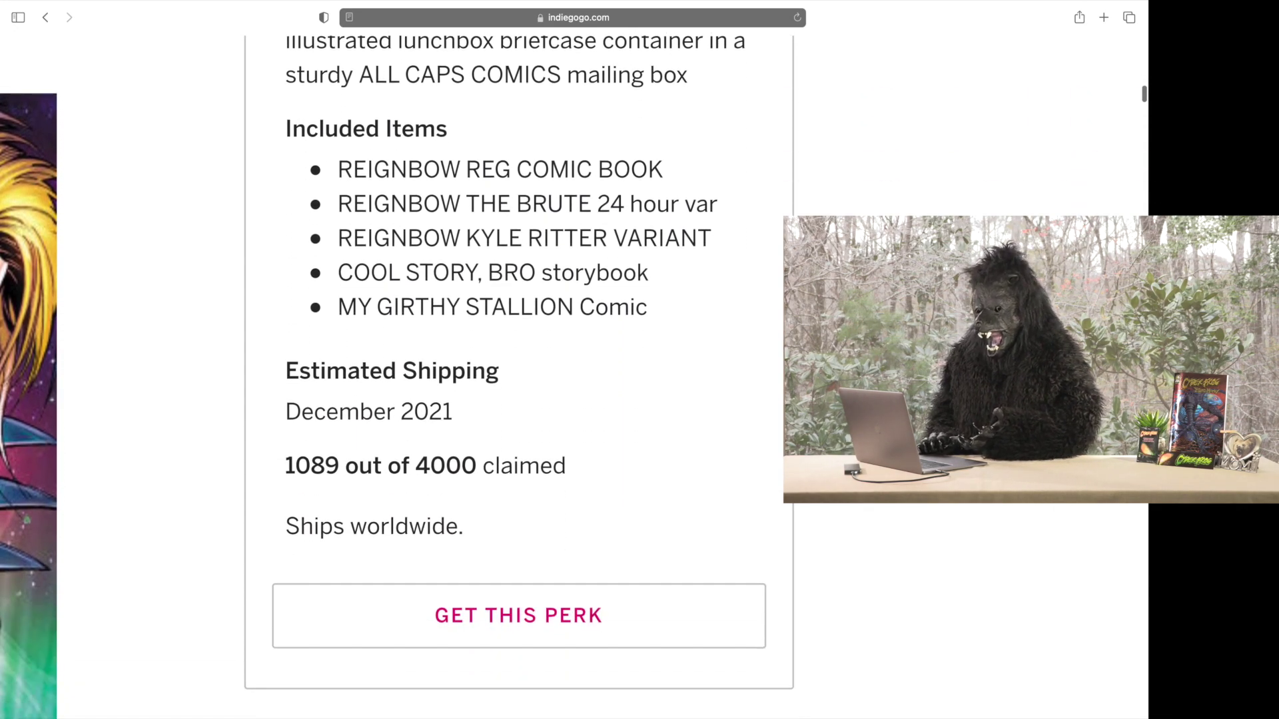
pyautogui.scroll(-1, 516, 400)
pyautogui.scroll(-2, 517, 400)
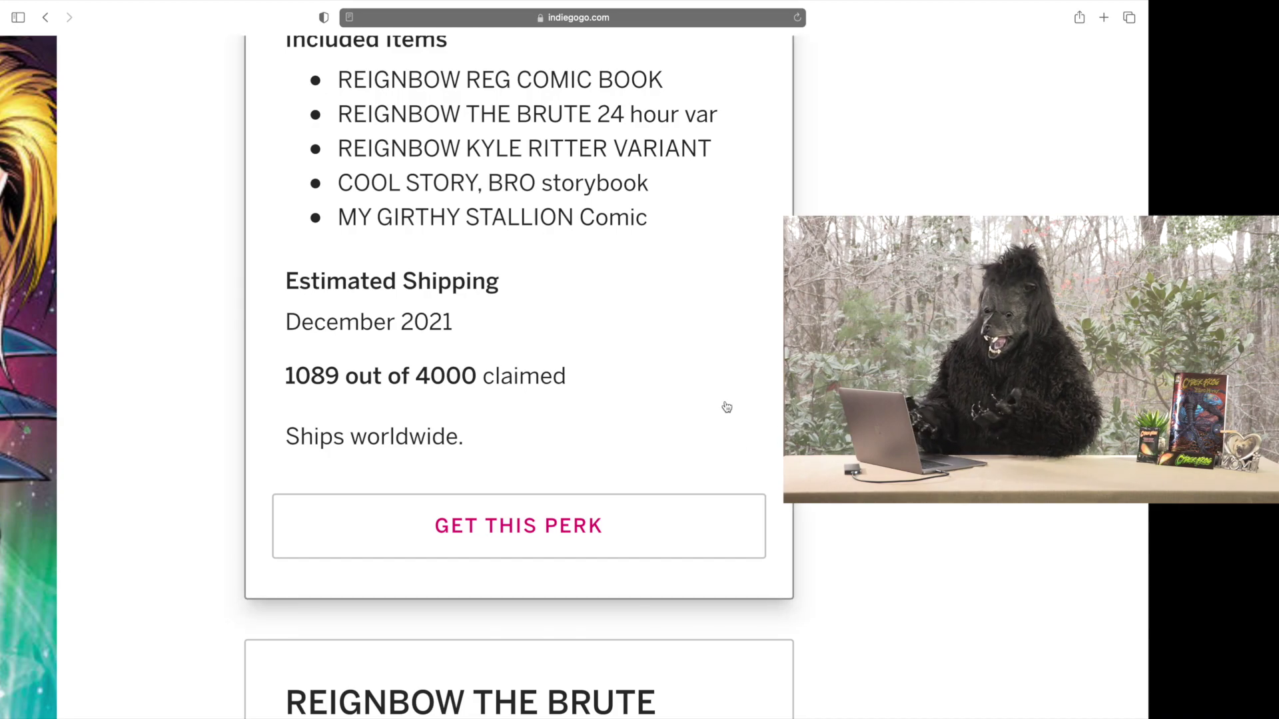
pyautogui.scroll(-5, 518, 399)
pyautogui.scroll(-5, 519, 400)
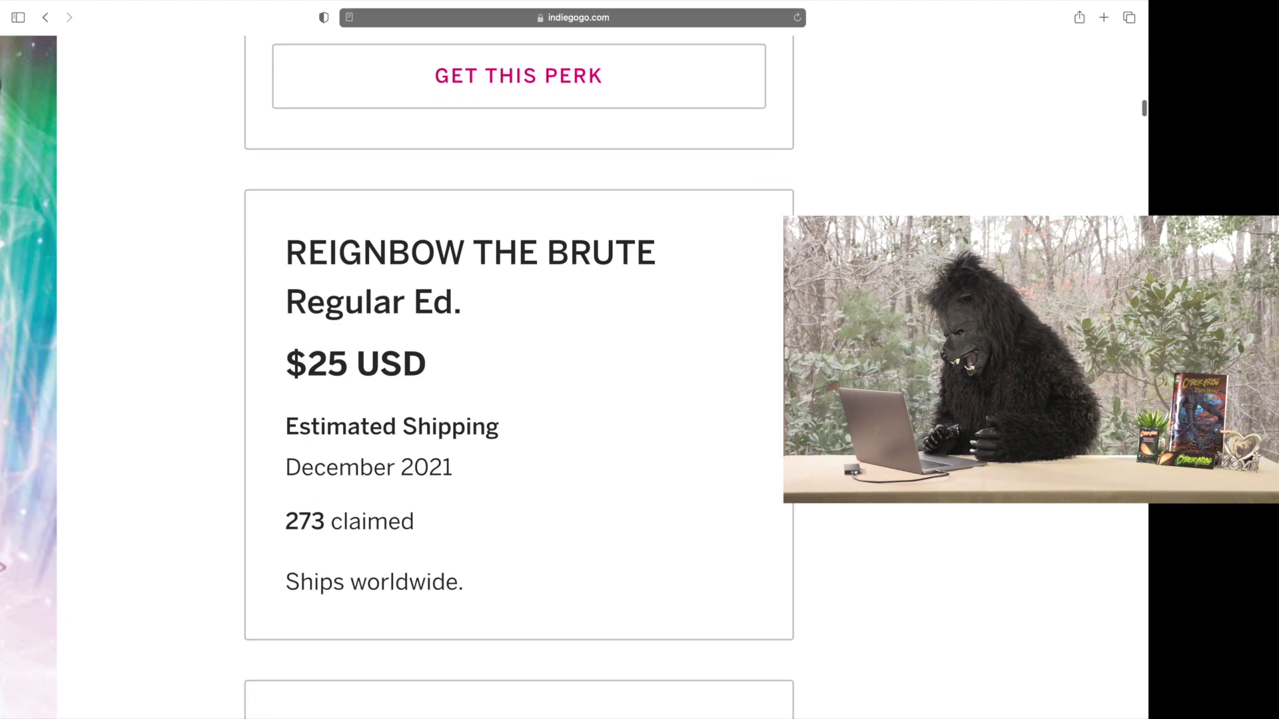
pyautogui.scroll(-3, 518, 400)
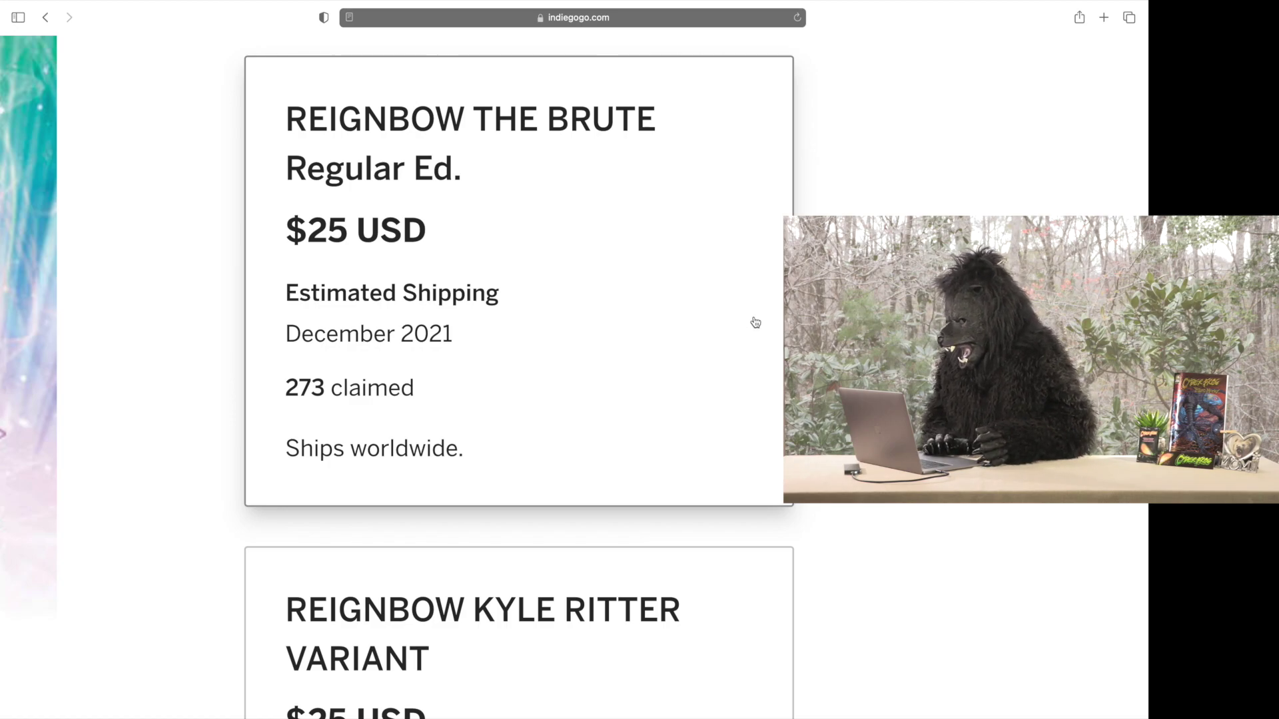
# Expand the $25 REIGNBOW THE BRUTE Regular Ed. perk card to show its contents.
pyautogui.click(774, 324)
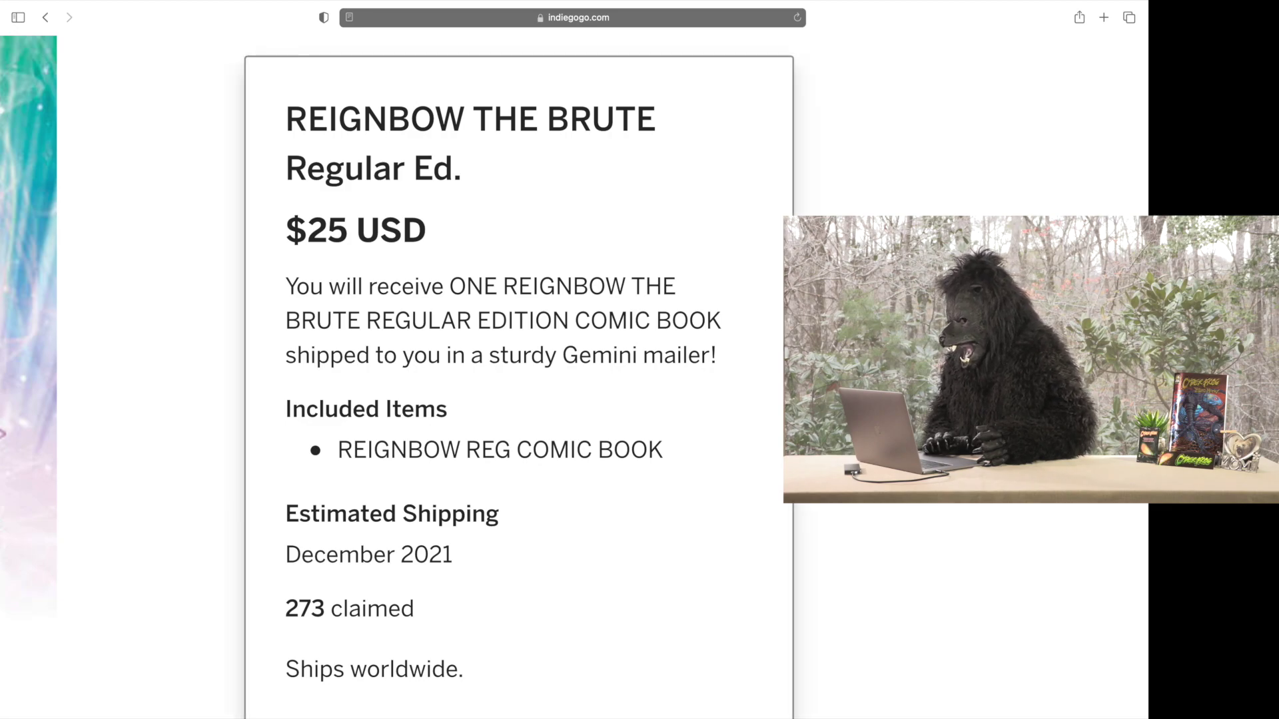
pyautogui.scroll(-3, 728, 306)
pyautogui.scroll(3, 728, 307)
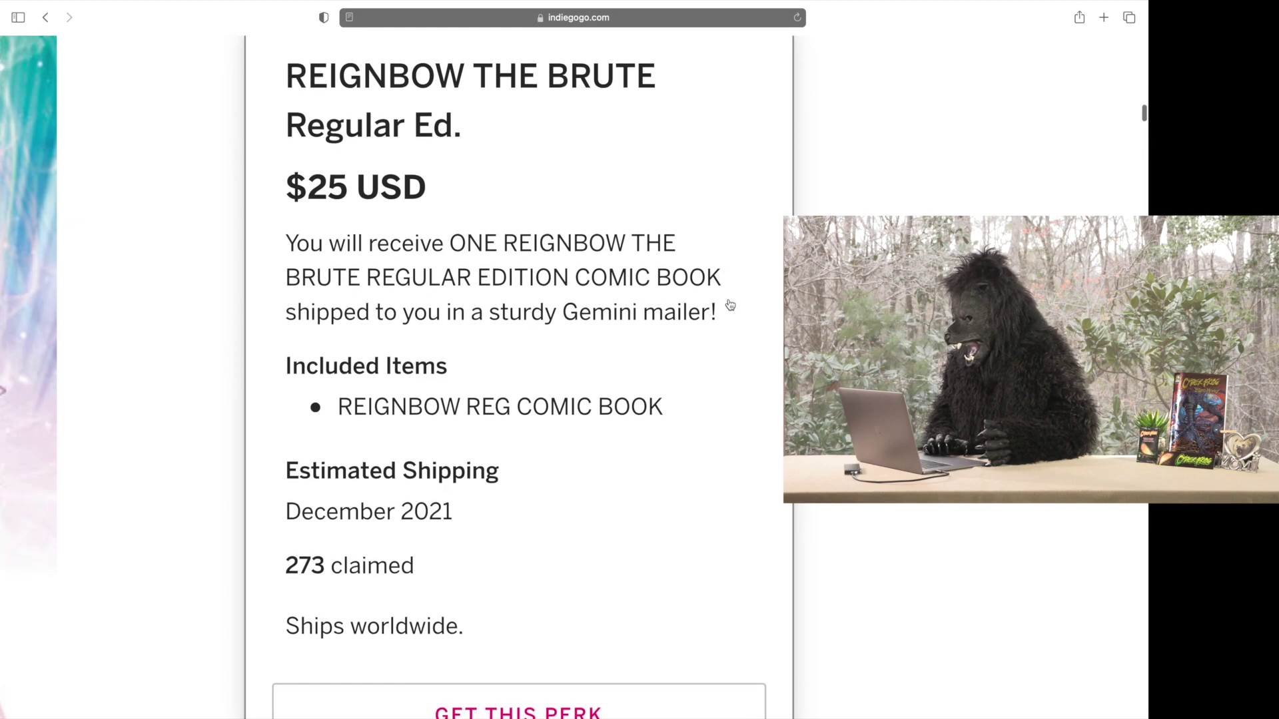
pyautogui.scroll(-5, 730, 305)
pyautogui.scroll(-5, 730, 305)
pyautogui.scroll(-4, 730, 305)
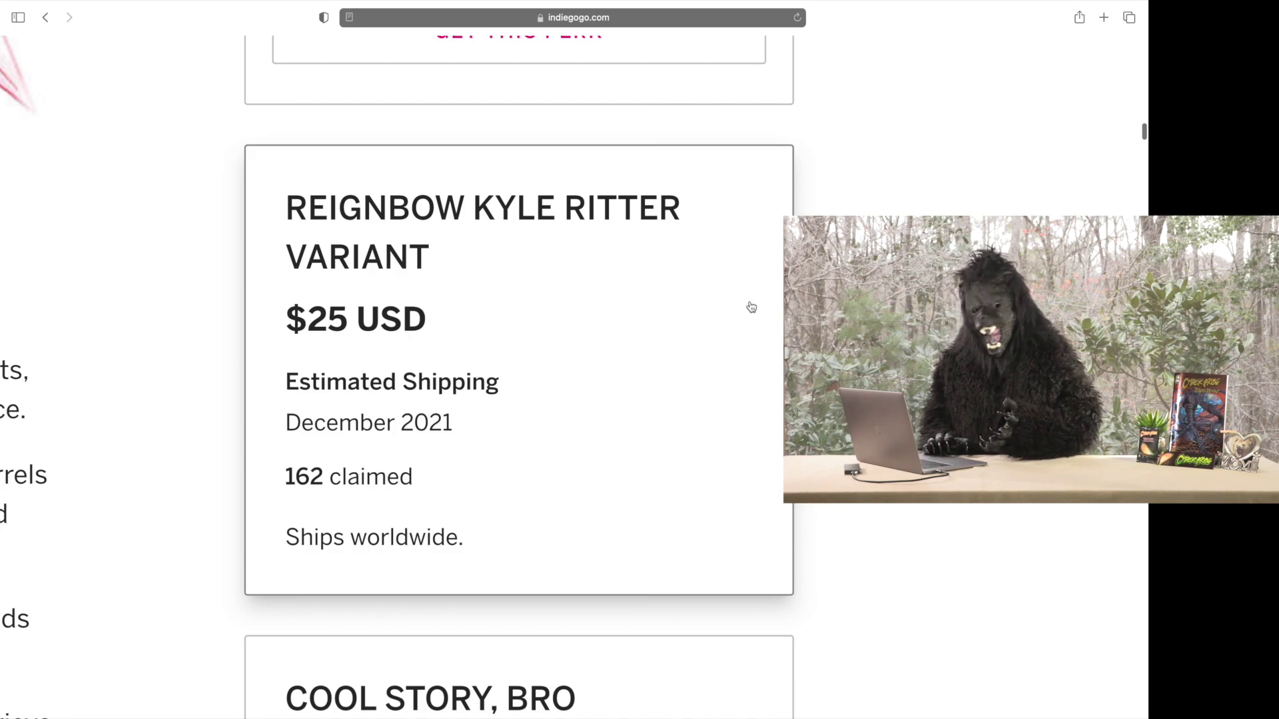
pyautogui.scroll(-3, 752, 309)
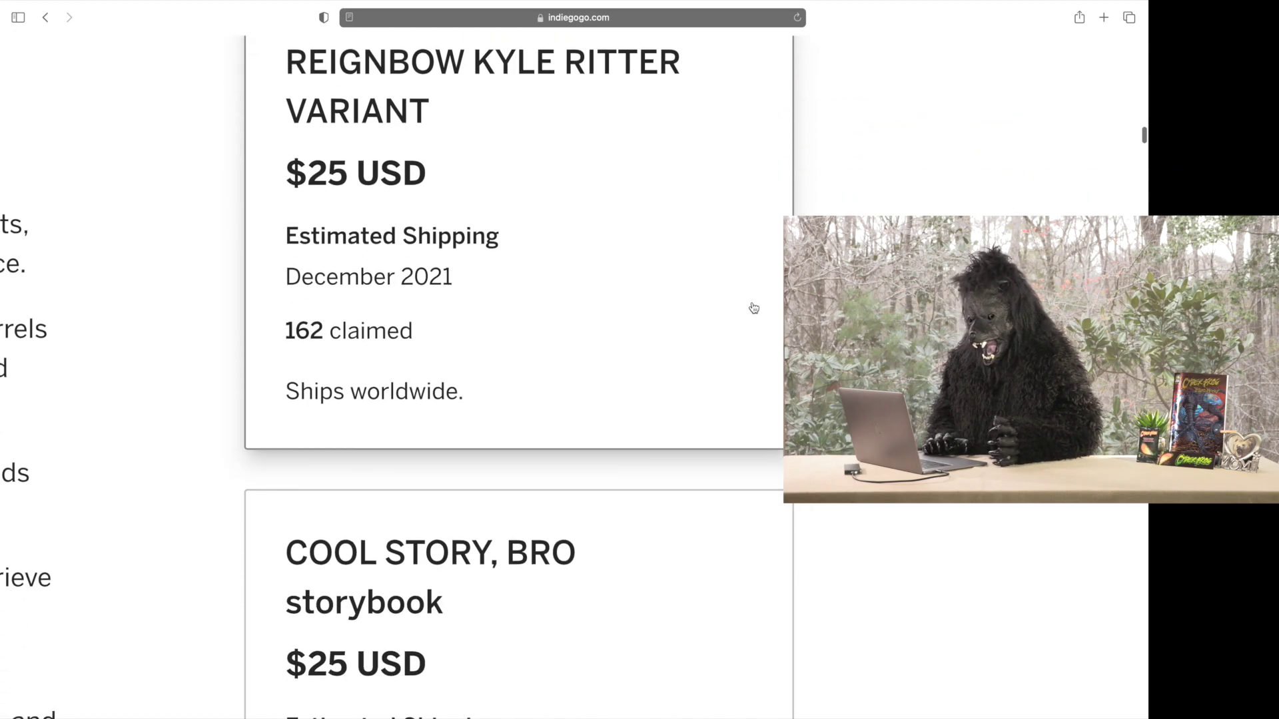
pyautogui.scroll(-2, 751, 309)
pyautogui.scroll(-3, 751, 309)
pyautogui.scroll(-2, 752, 308)
pyautogui.scroll(-1, 754, 309)
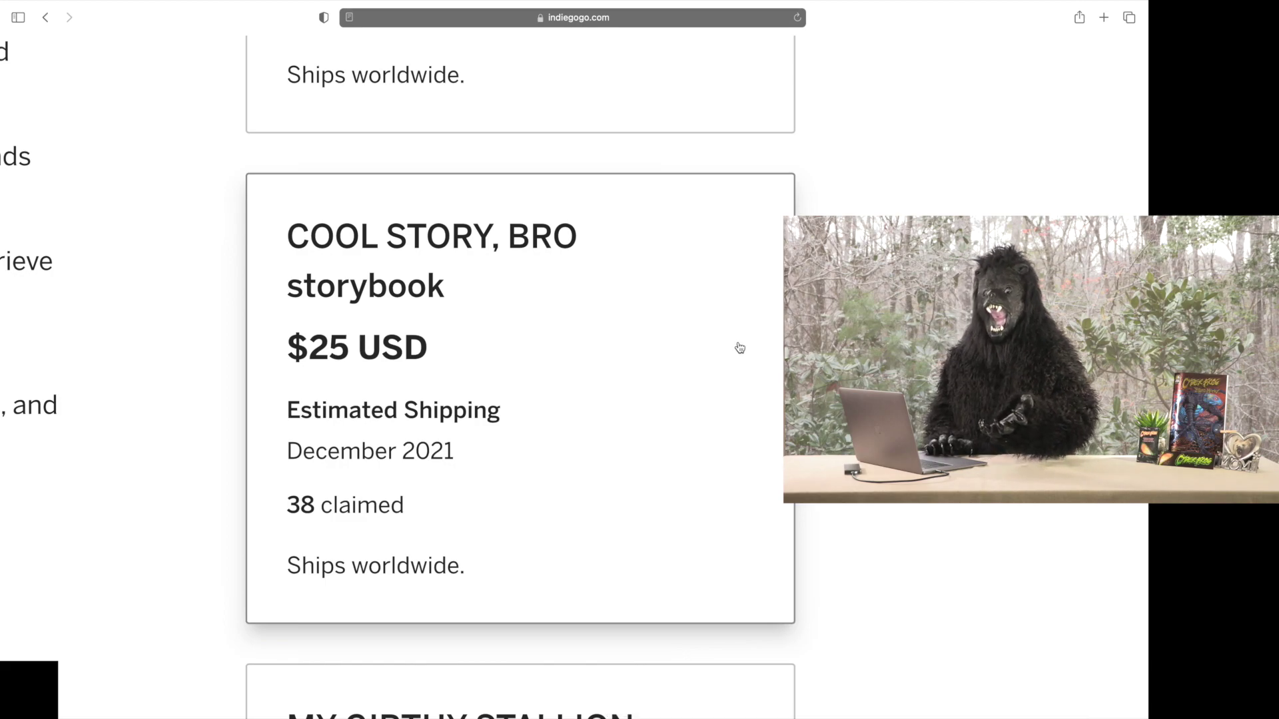
pyautogui.scroll(1, 720, 327)
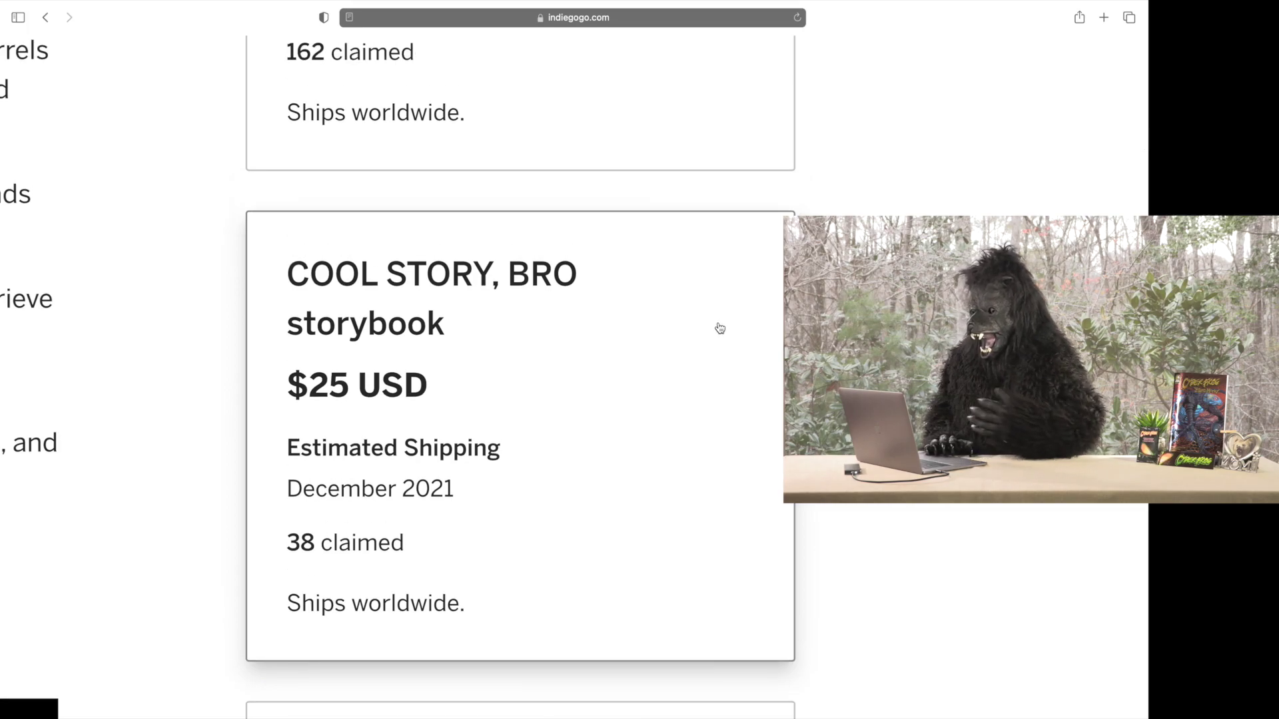
pyautogui.scroll(1, 720, 327)
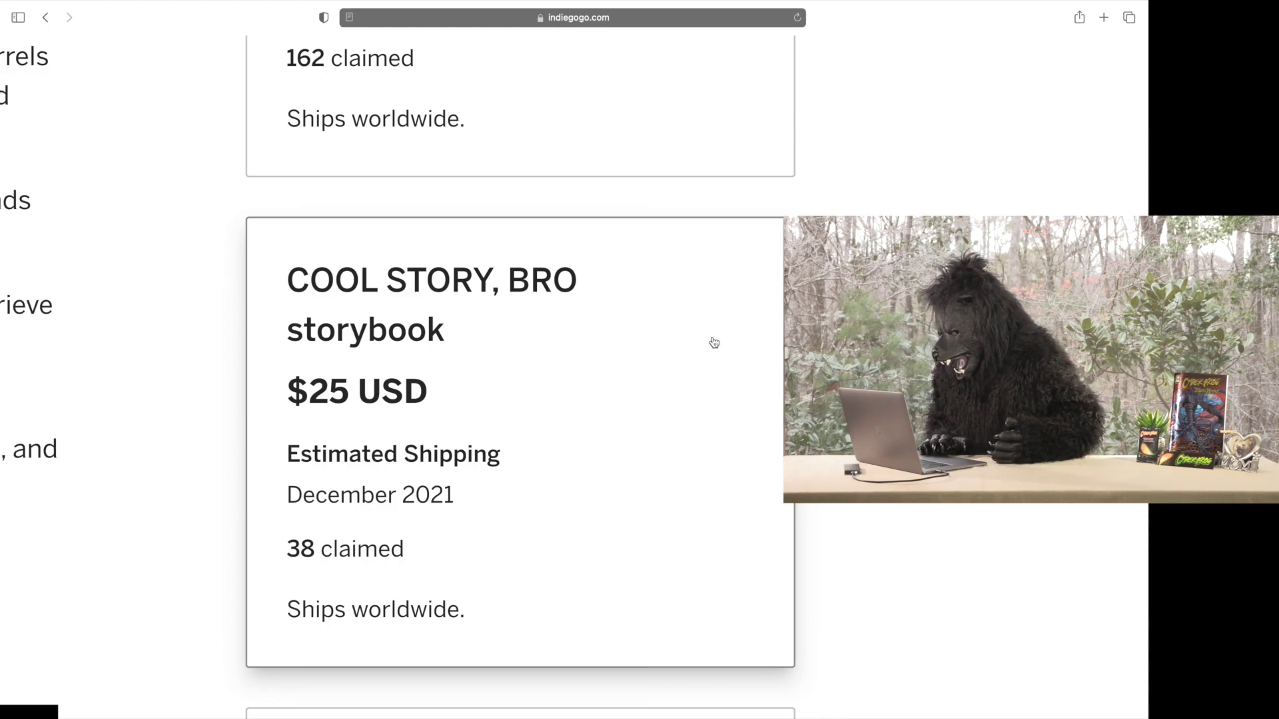
pyautogui.scroll(-1, 715, 347)
pyautogui.scroll(-1, 714, 344)
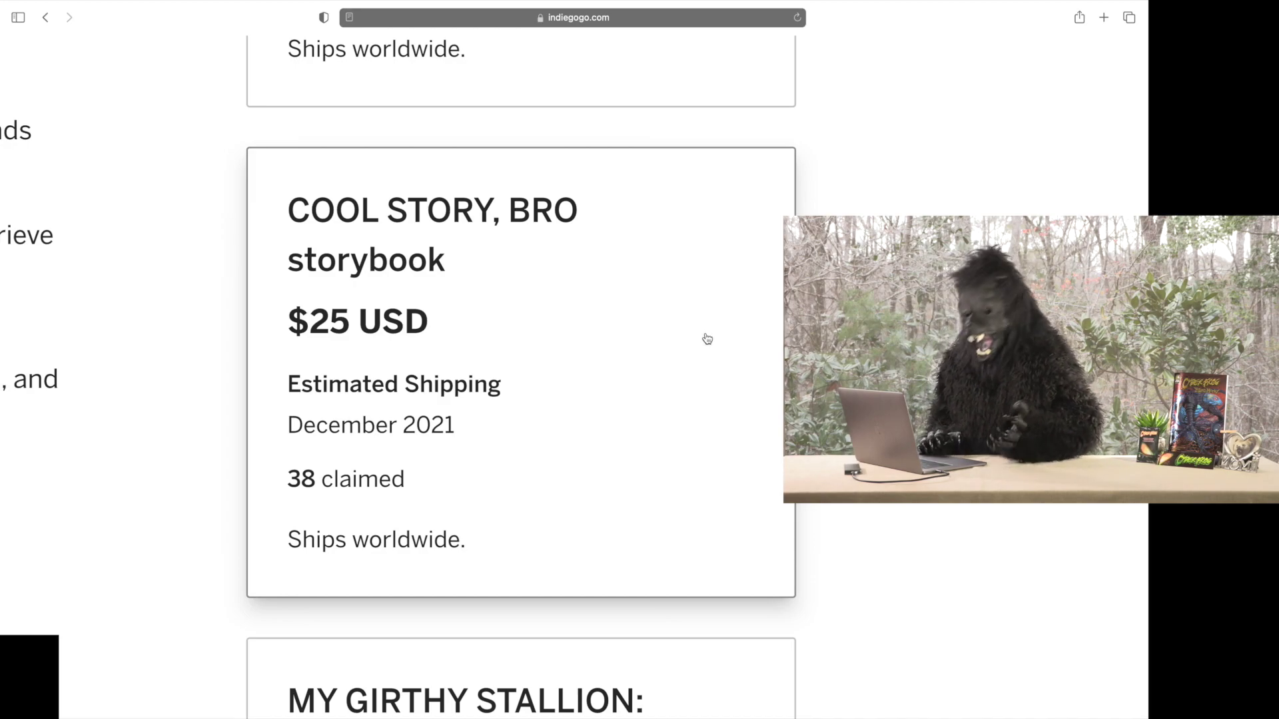
pyautogui.scroll(-3, 707, 338)
pyautogui.scroll(-3, 705, 338)
pyautogui.scroll(-2, 704, 332)
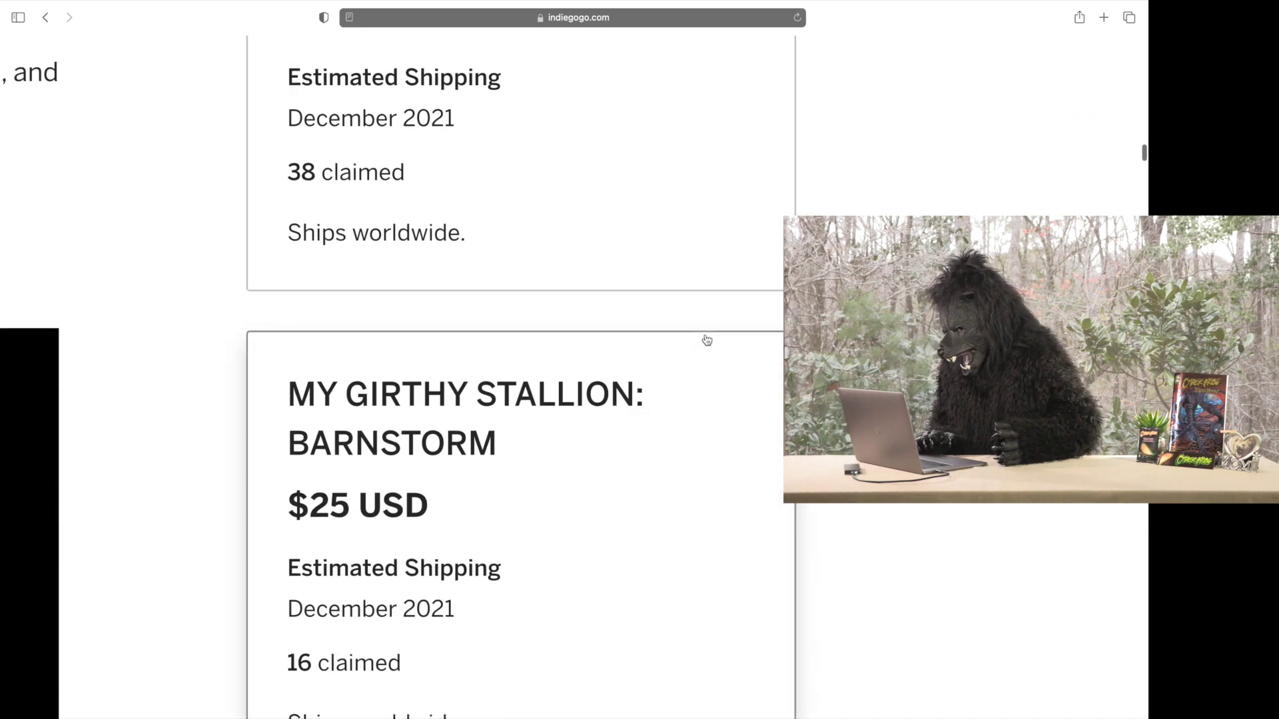
pyautogui.scroll(-3, 705, 338)
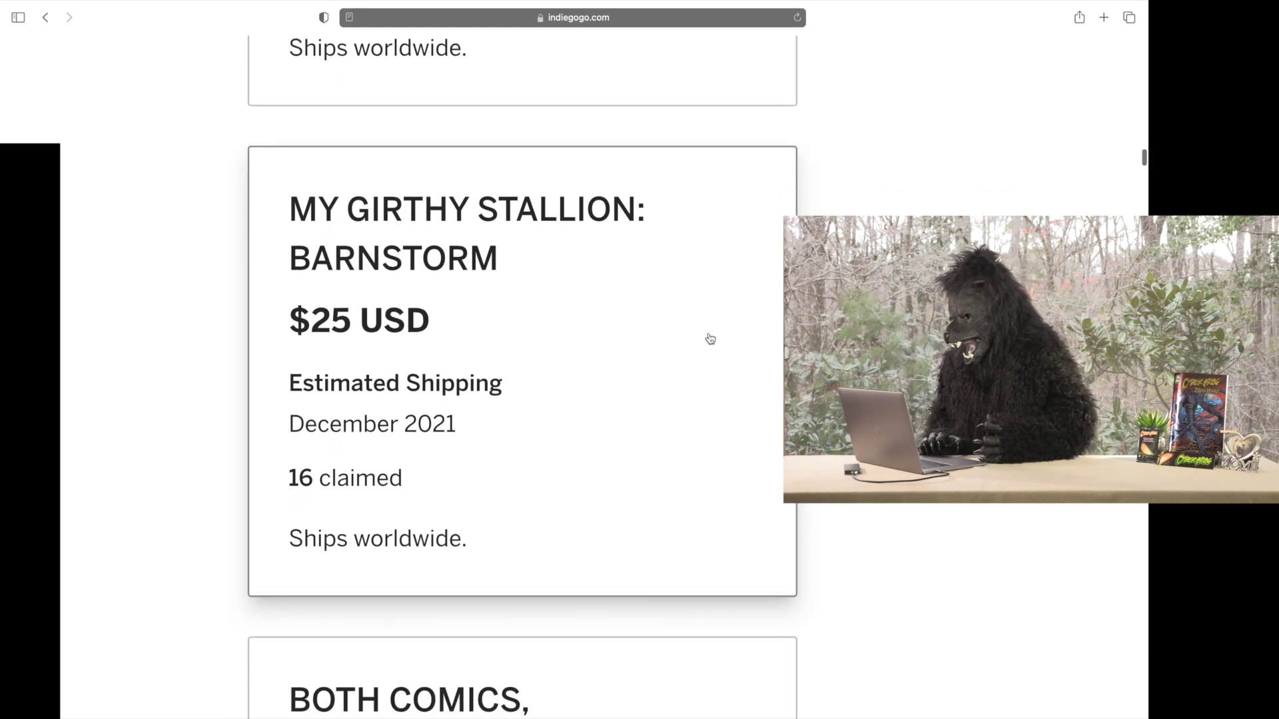
pyautogui.scroll(-5, 709, 338)
pyautogui.scroll(-5, 709, 339)
pyautogui.scroll(-1, 710, 339)
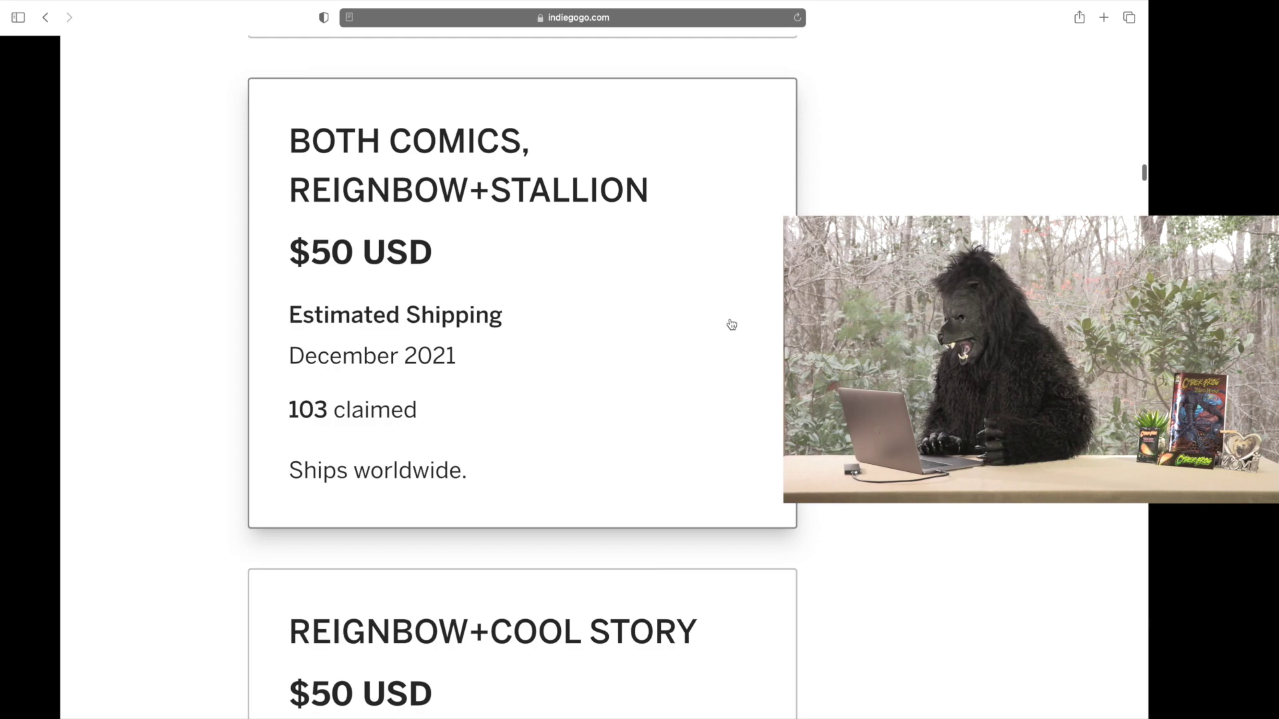
# Expand the BOTH COMICS, REIGNBOW+COOL STORY, RITTER REIGNBOW+STALLIONS and Regular cover+Ritter cover! perk cards.
pyautogui.click(731, 325)
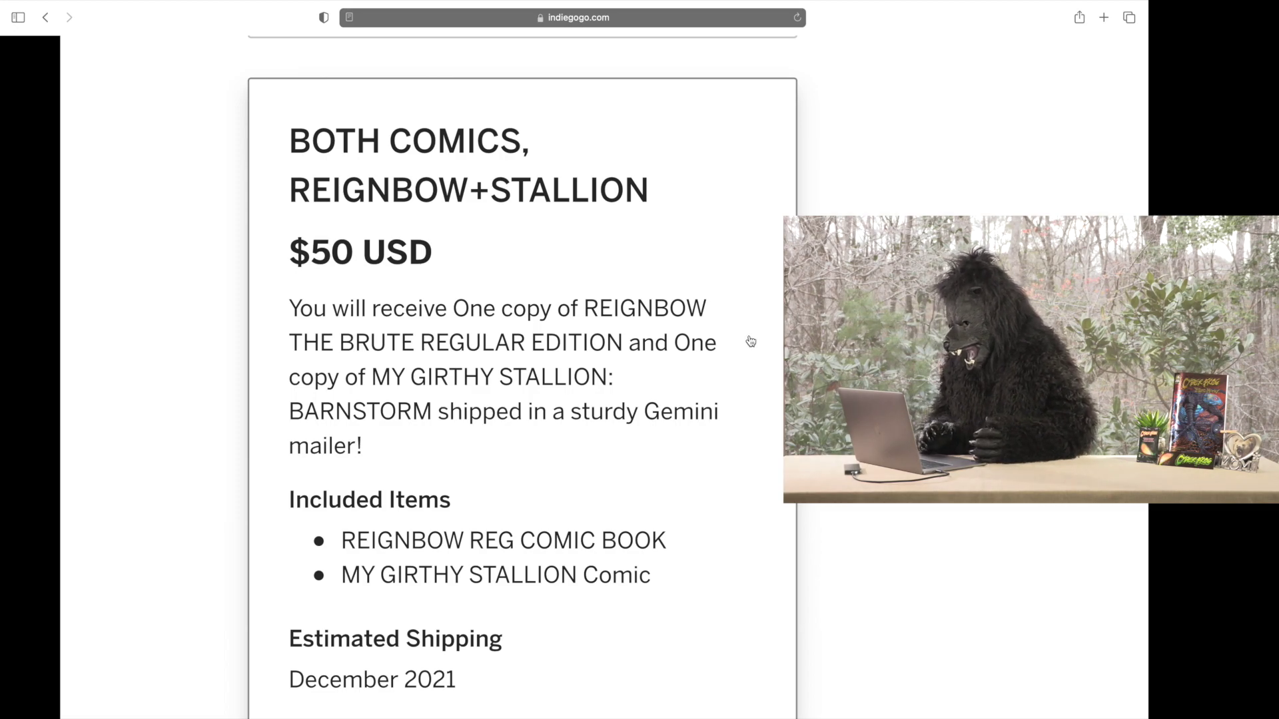
pyautogui.scroll(-2, 751, 343)
pyautogui.scroll(-3, 748, 324)
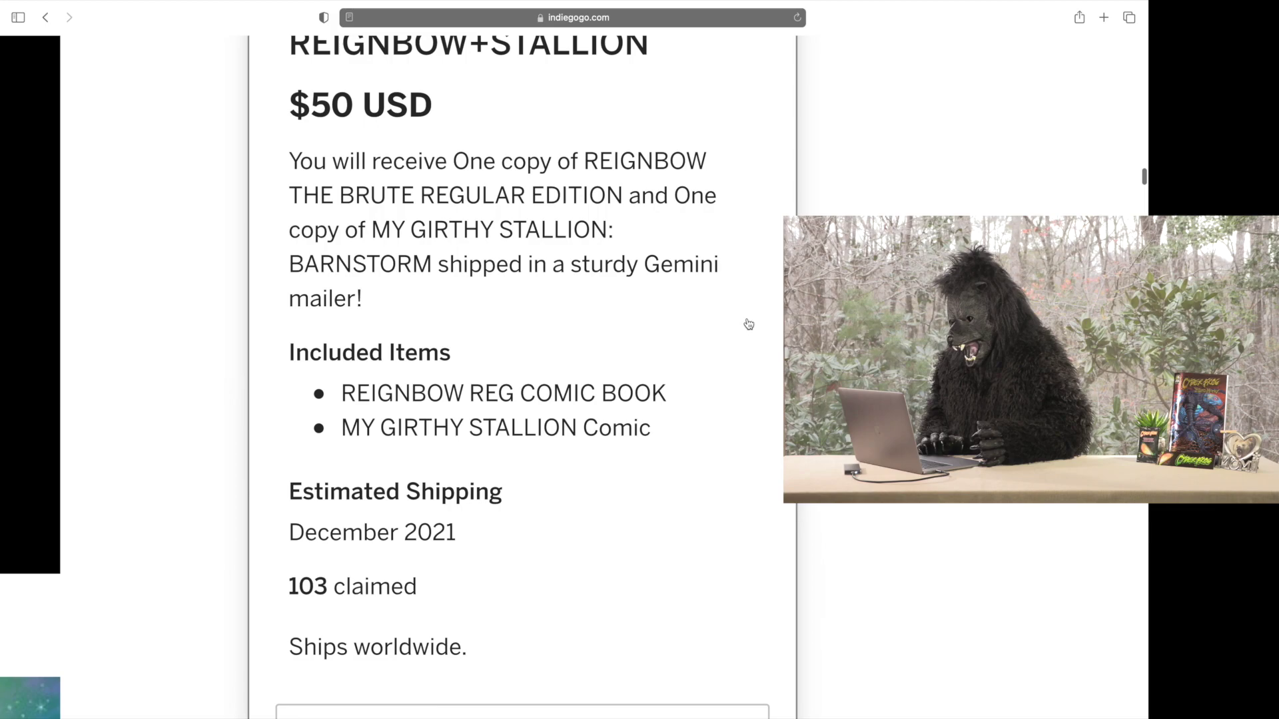
pyautogui.scroll(-1, 749, 324)
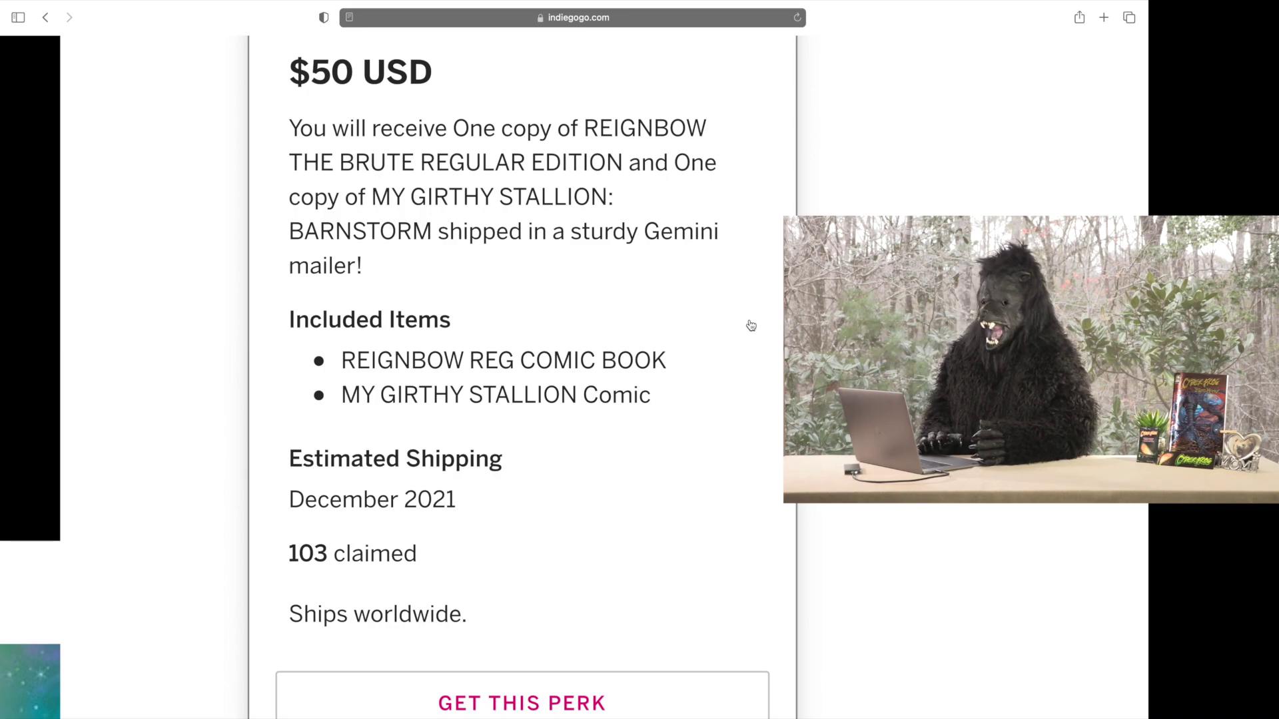
pyautogui.scroll(2, 752, 325)
pyautogui.scroll(-3, 751, 326)
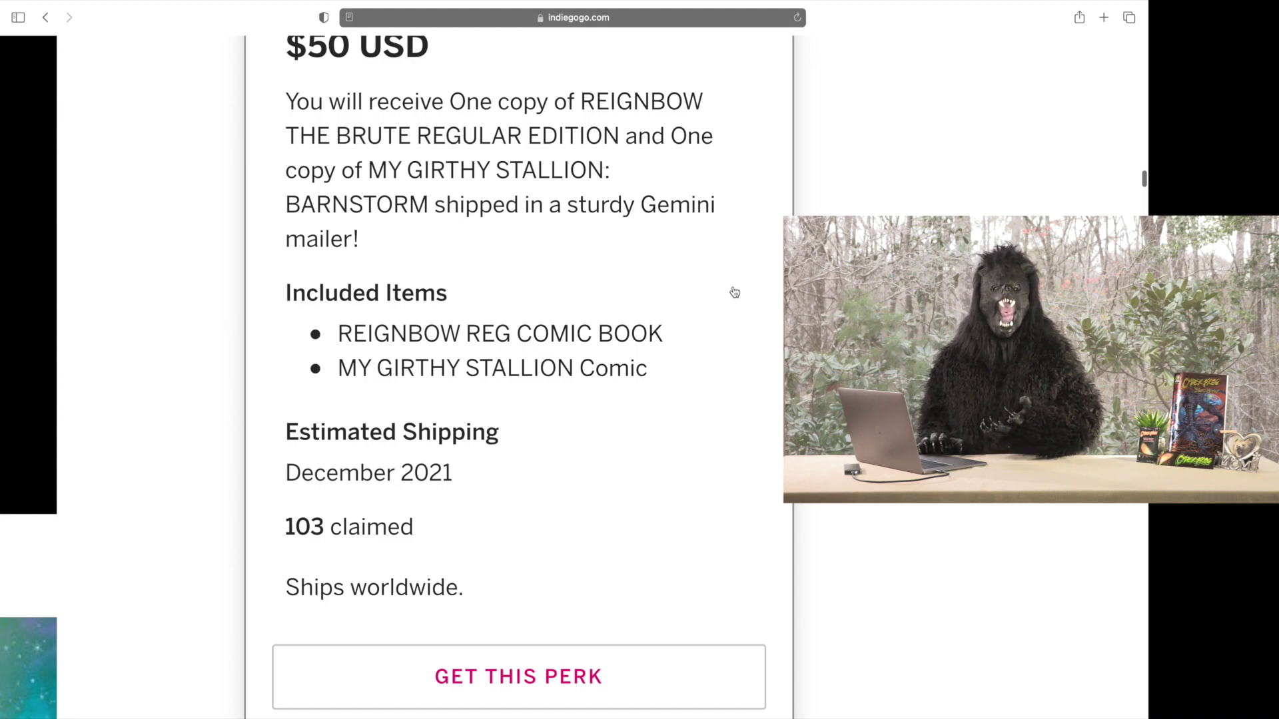
pyautogui.scroll(-5, 735, 292)
pyautogui.scroll(-4, 734, 293)
pyautogui.scroll(-2, 735, 293)
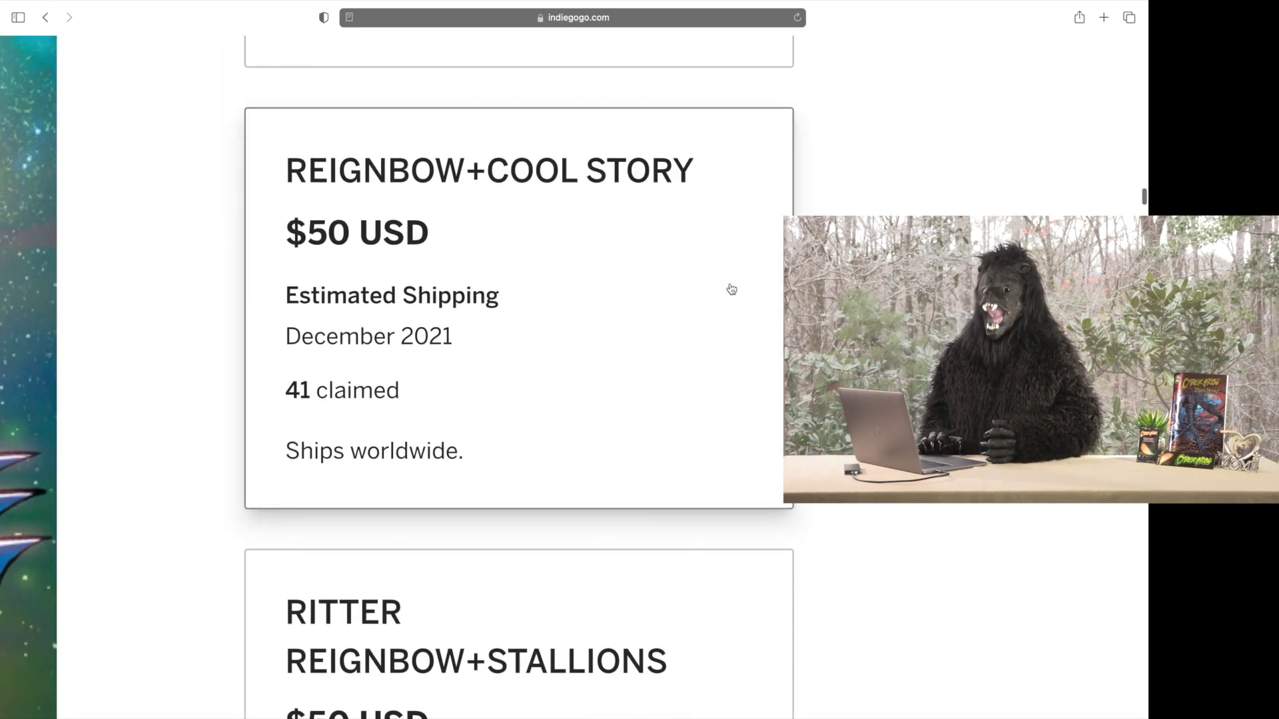
pyautogui.click(732, 289)
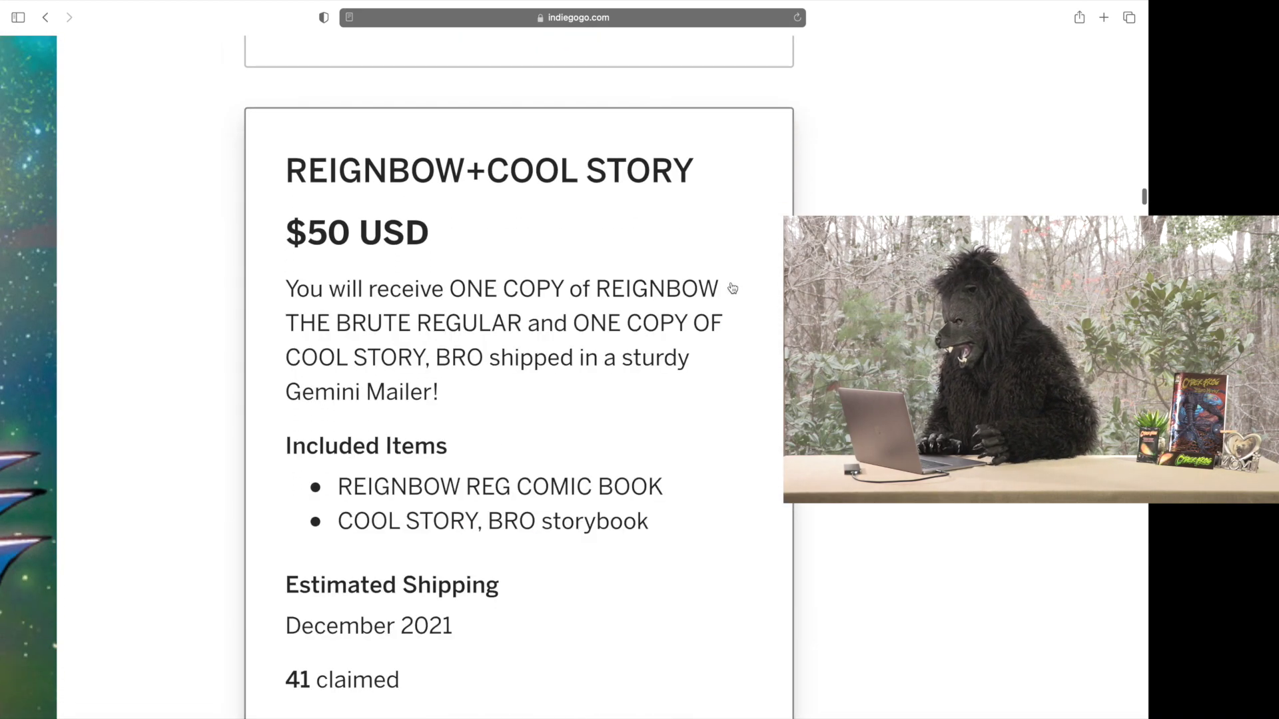
pyautogui.scroll(-2, 732, 289)
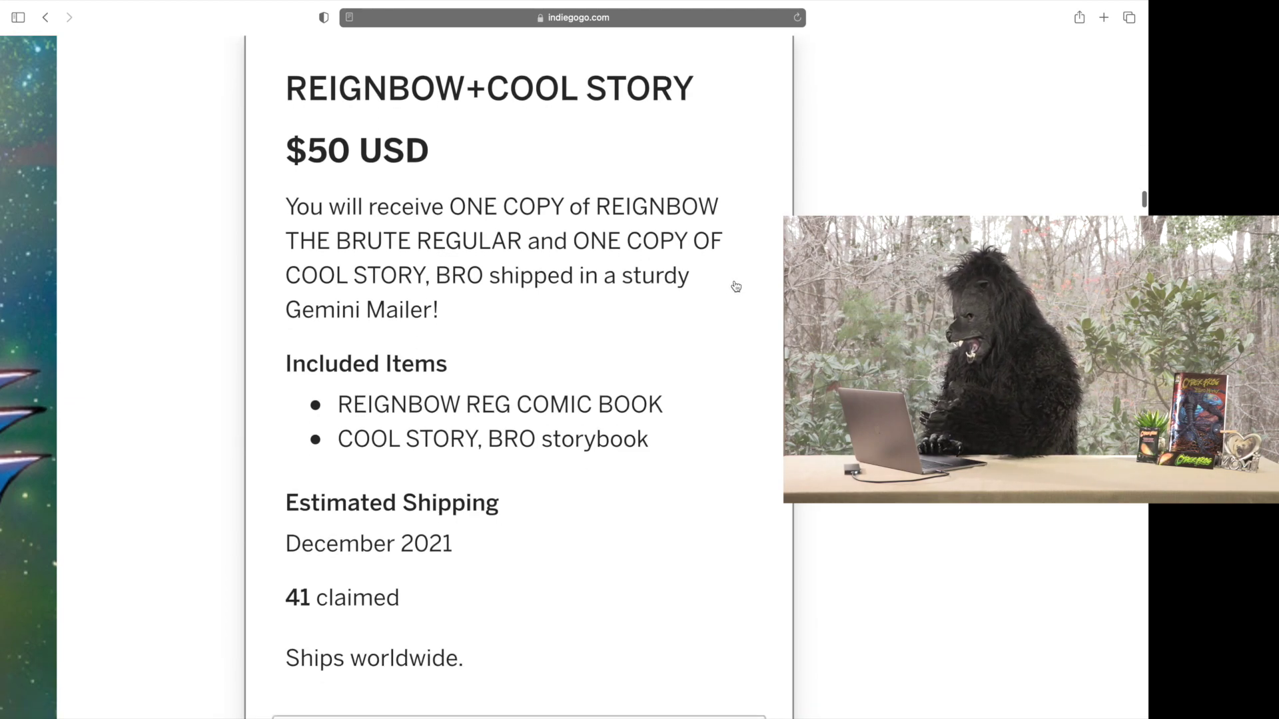
pyautogui.scroll(-4, 737, 287)
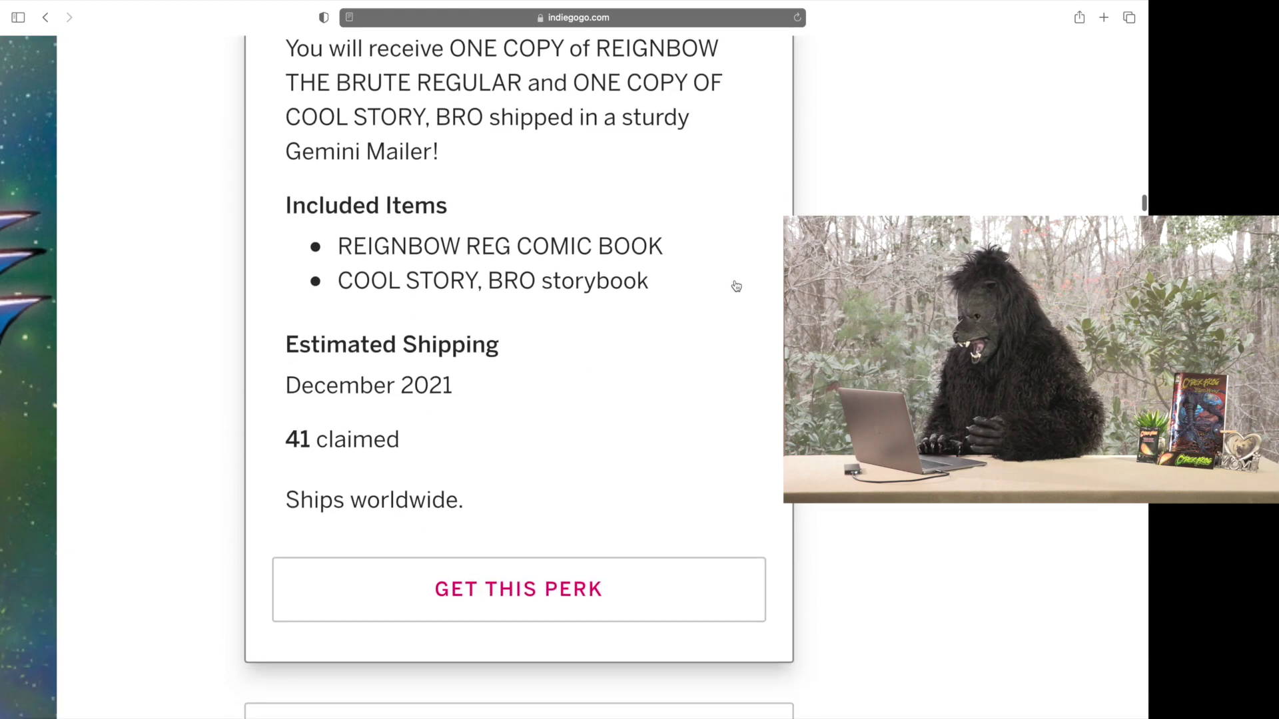
pyautogui.scroll(-4, 736, 287)
pyautogui.scroll(-4, 736, 286)
pyautogui.scroll(-2, 737, 288)
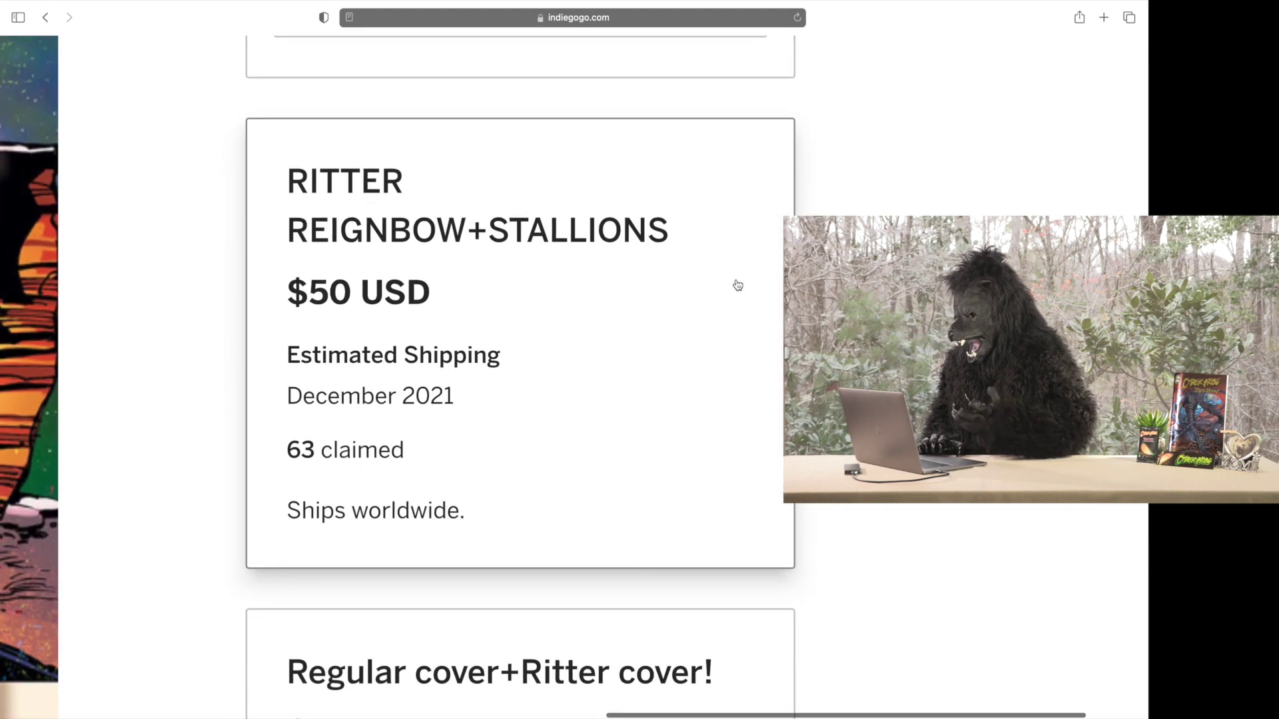
pyautogui.click(739, 286)
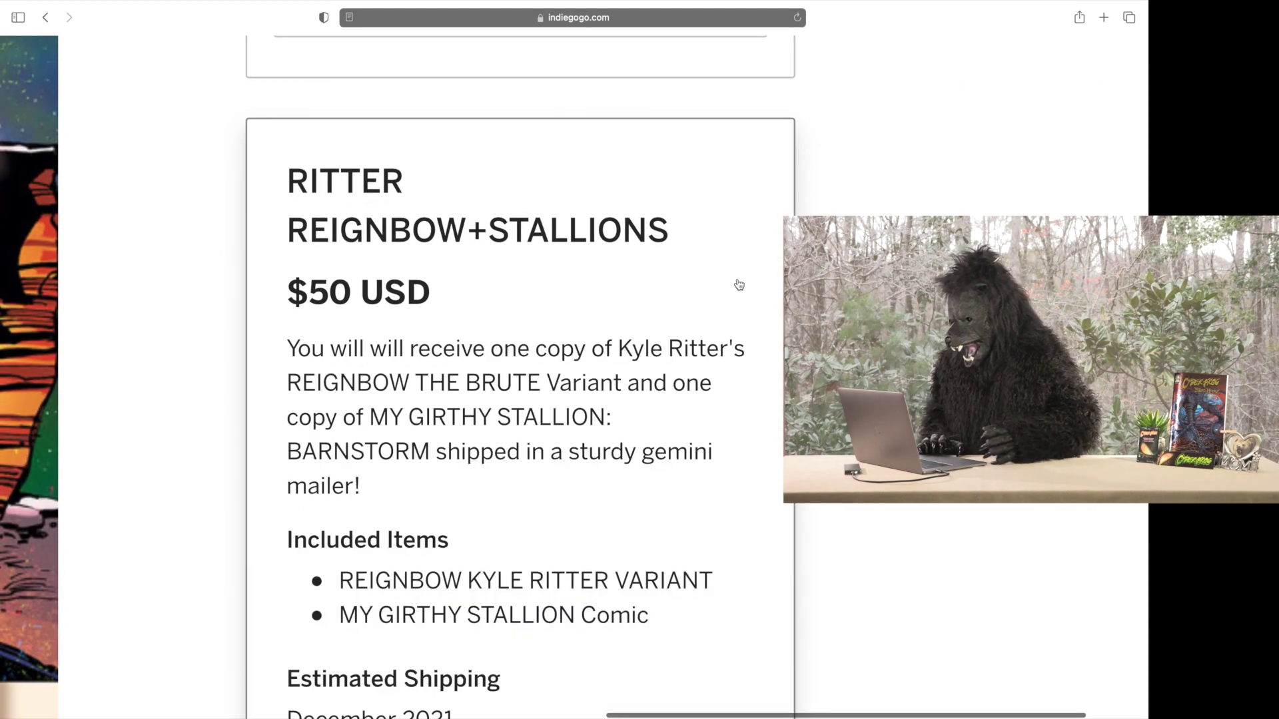
pyautogui.scroll(-1, 738, 285)
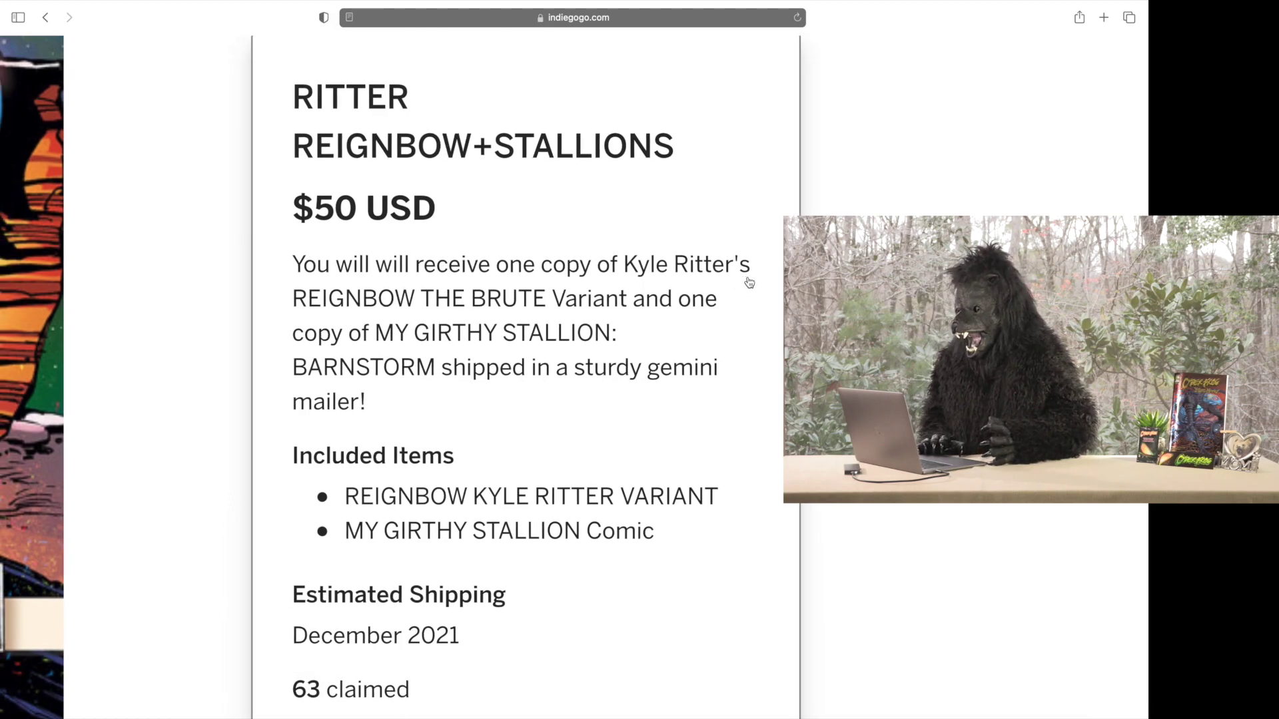
pyautogui.scroll(-3, 749, 282)
pyautogui.scroll(-4, 749, 284)
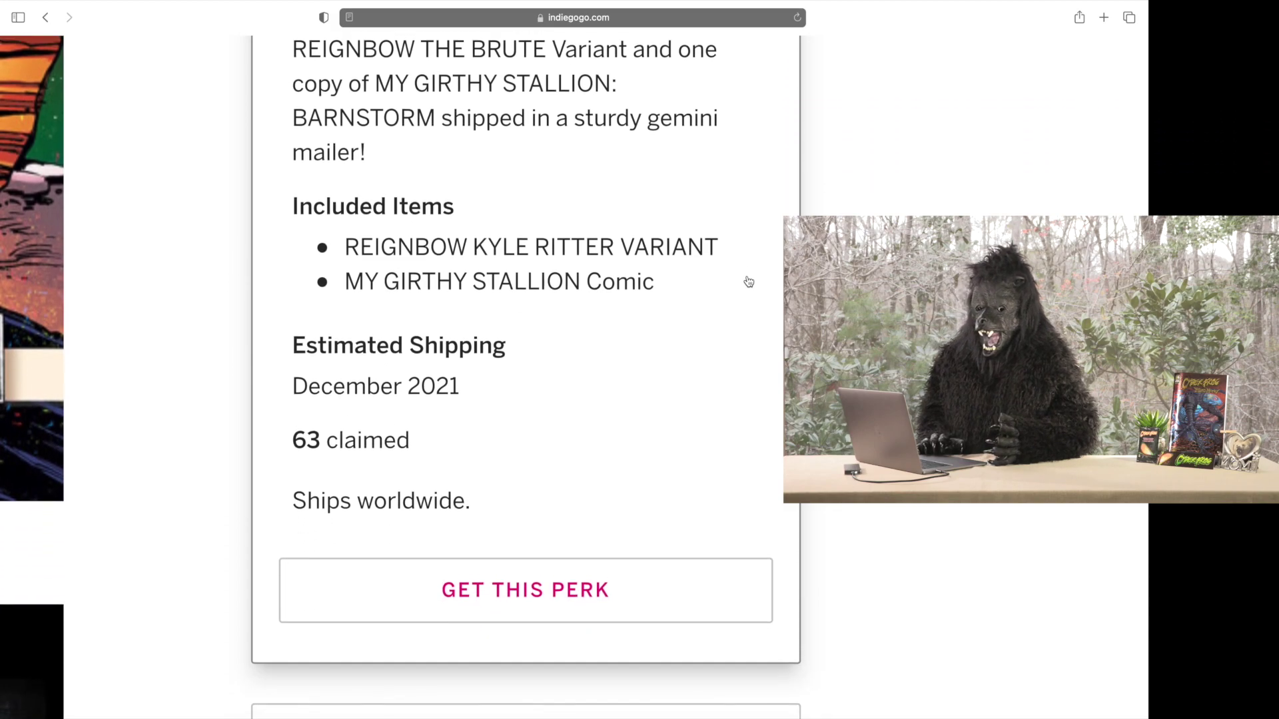
pyautogui.scroll(-4, 749, 282)
pyautogui.scroll(-3, 749, 283)
pyautogui.click(749, 283)
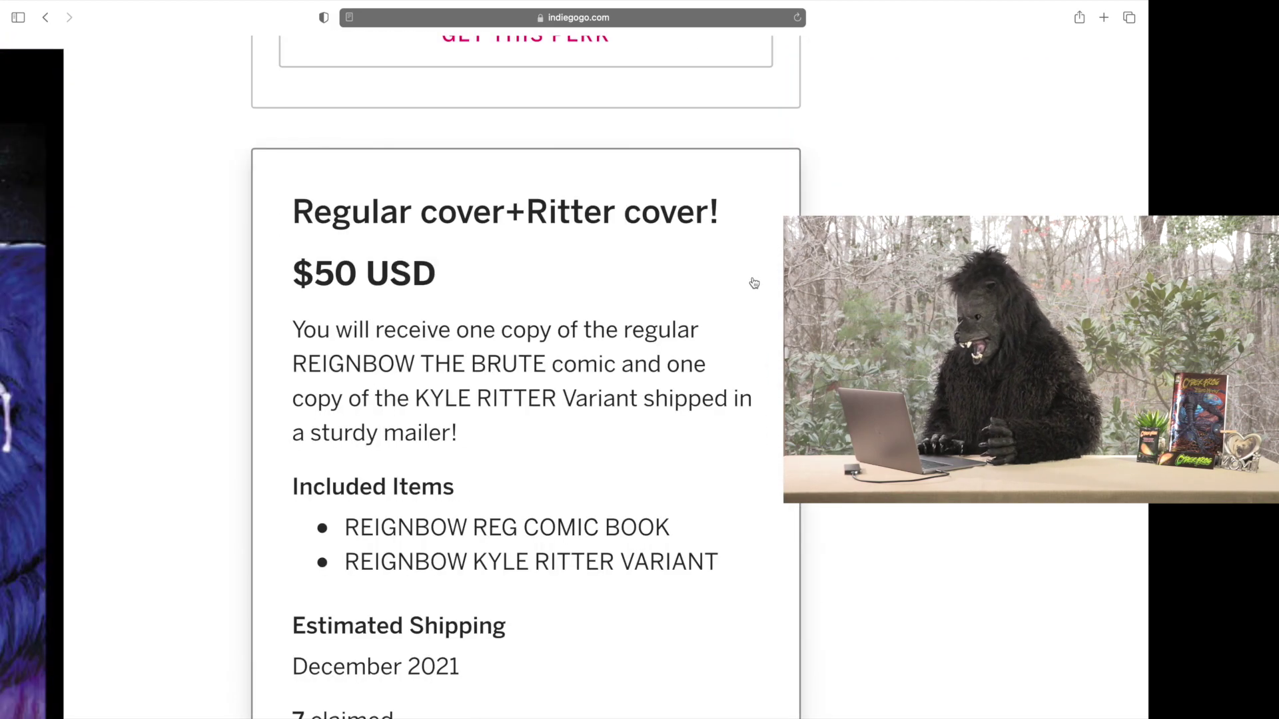
pyautogui.scroll(-3, 751, 282)
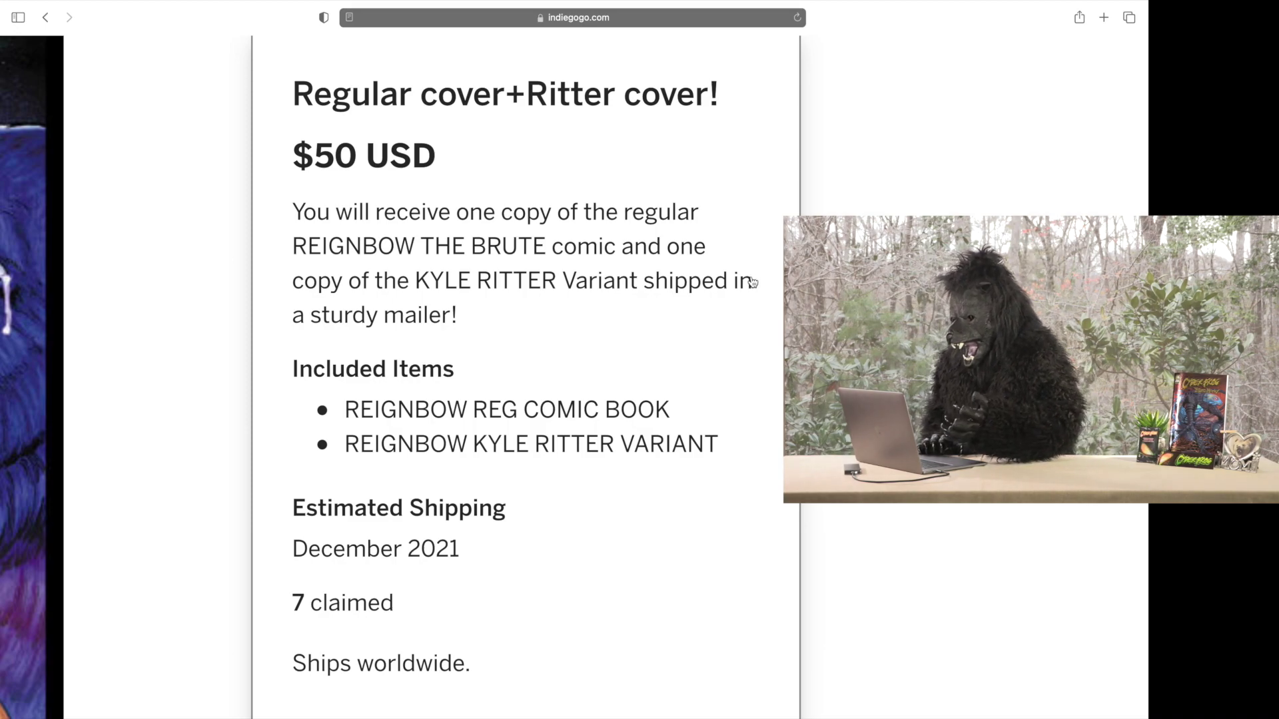
pyautogui.scroll(2, 751, 282)
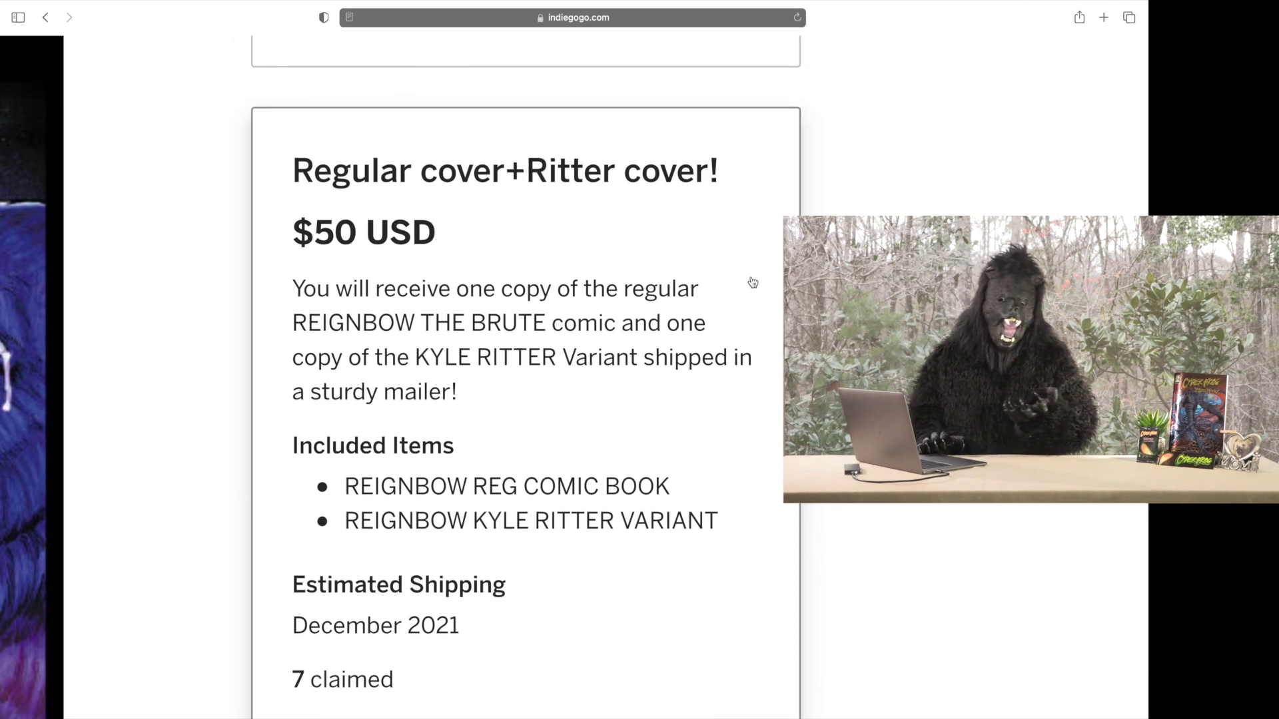
pyautogui.scroll(-3, 751, 283)
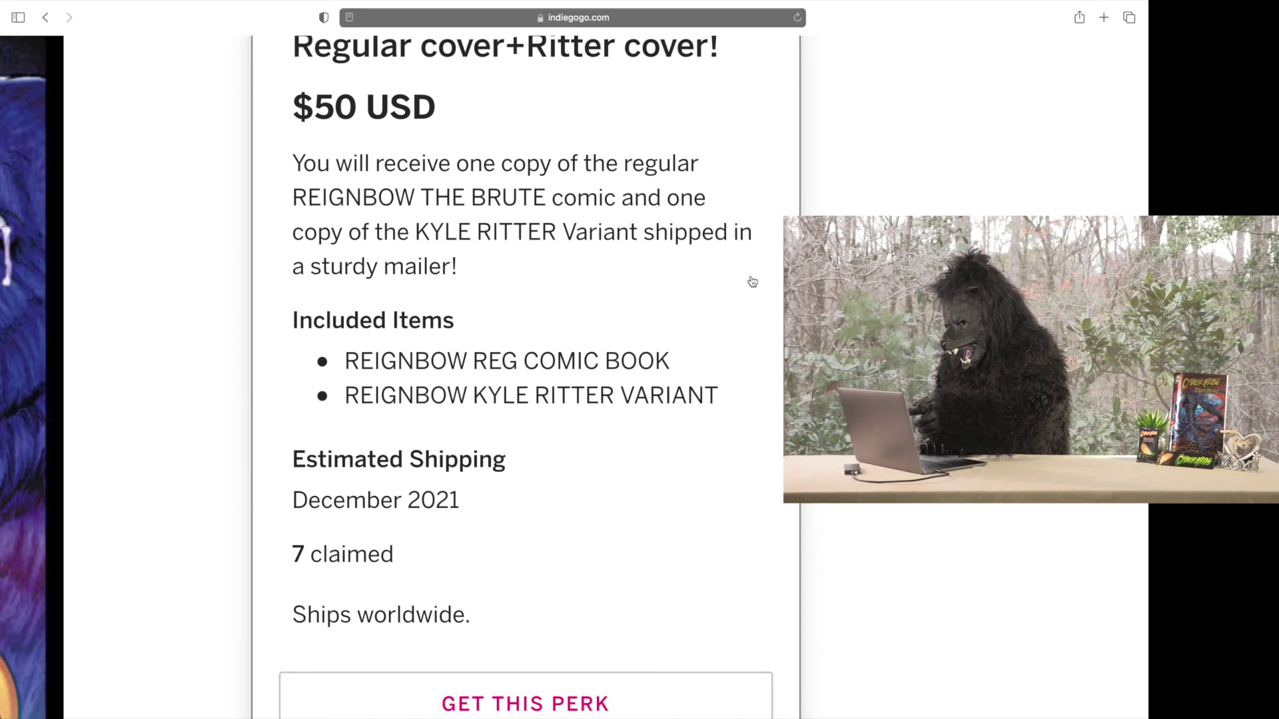
pyautogui.scroll(2, 753, 283)
pyautogui.scroll(-10, 752, 283)
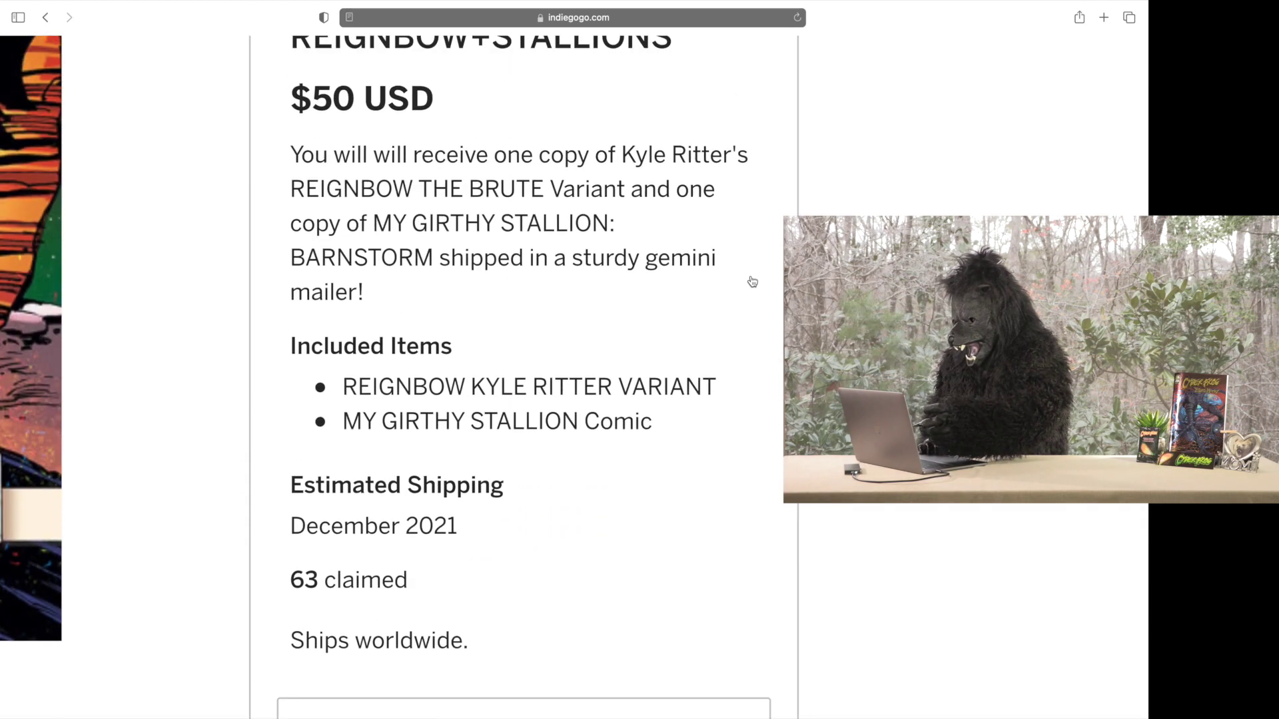
pyautogui.scroll(2, 752, 283)
pyautogui.scroll(3, 753, 282)
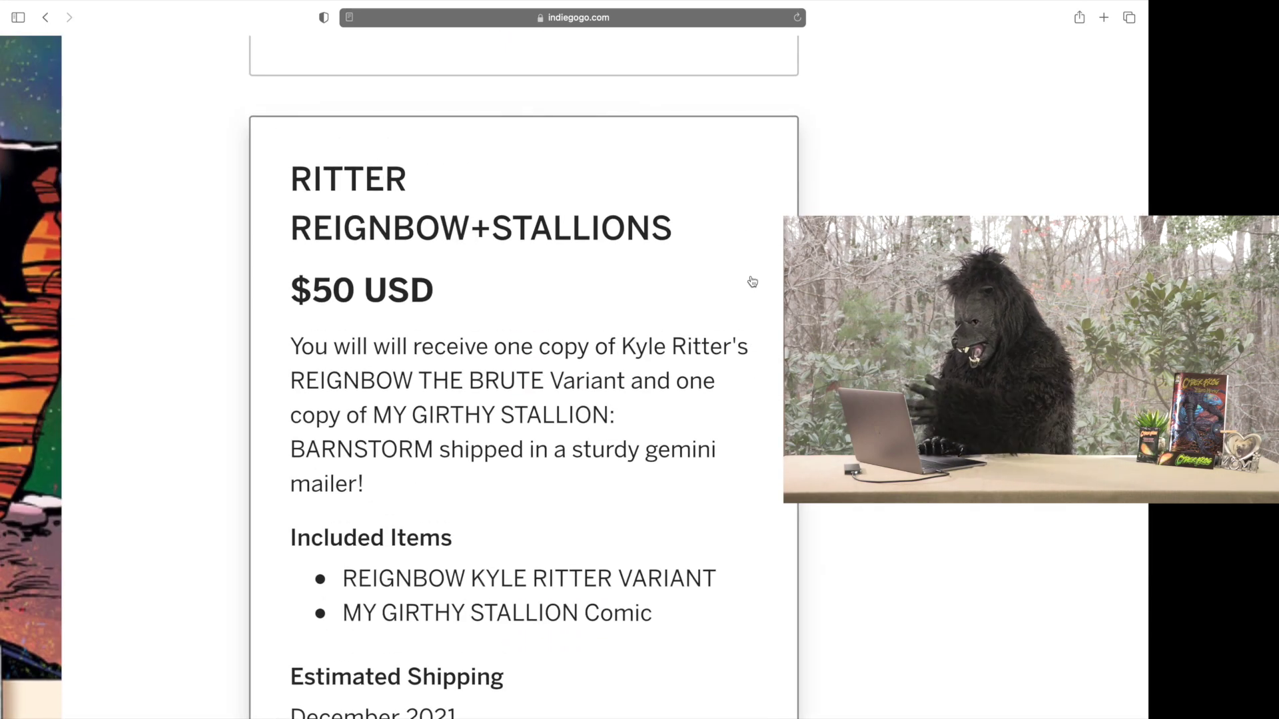
pyautogui.scroll(-1, 752, 283)
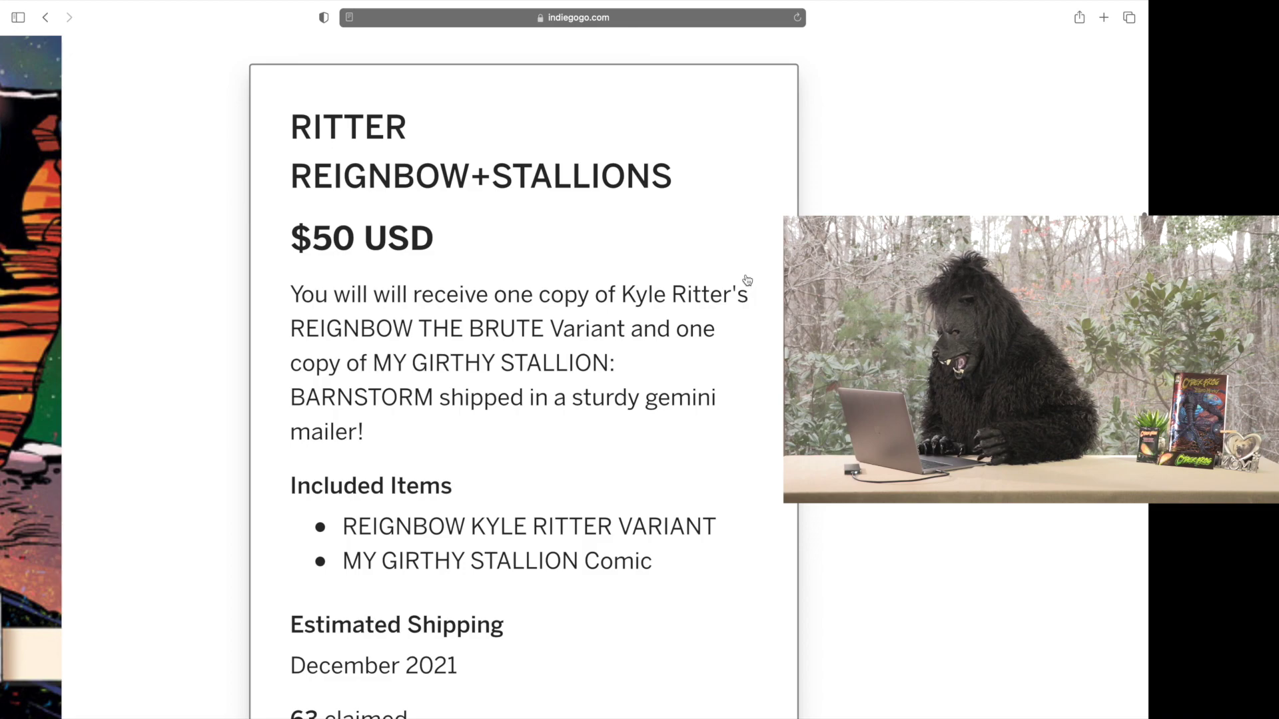
pyautogui.scroll(-5, 749, 278)
pyautogui.scroll(-5, 754, 273)
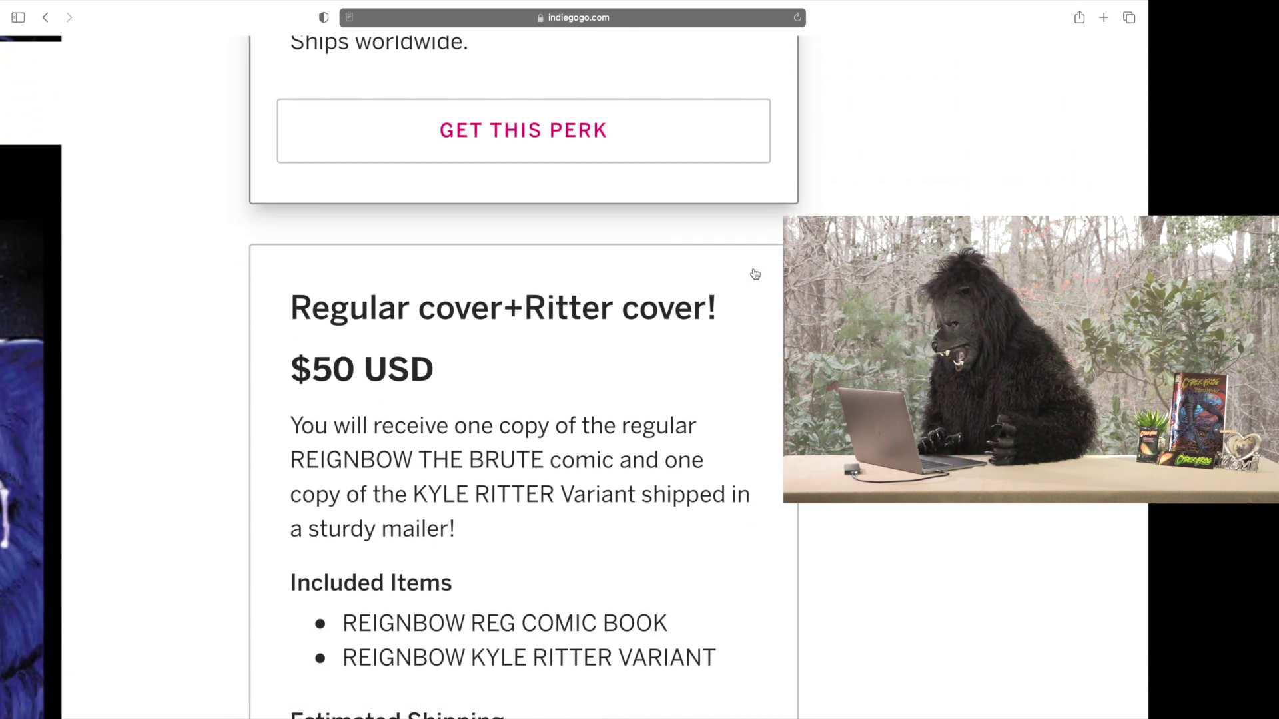
pyautogui.scroll(-3, 755, 274)
pyautogui.scroll(-2, 756, 274)
pyautogui.scroll(-2, 755, 274)
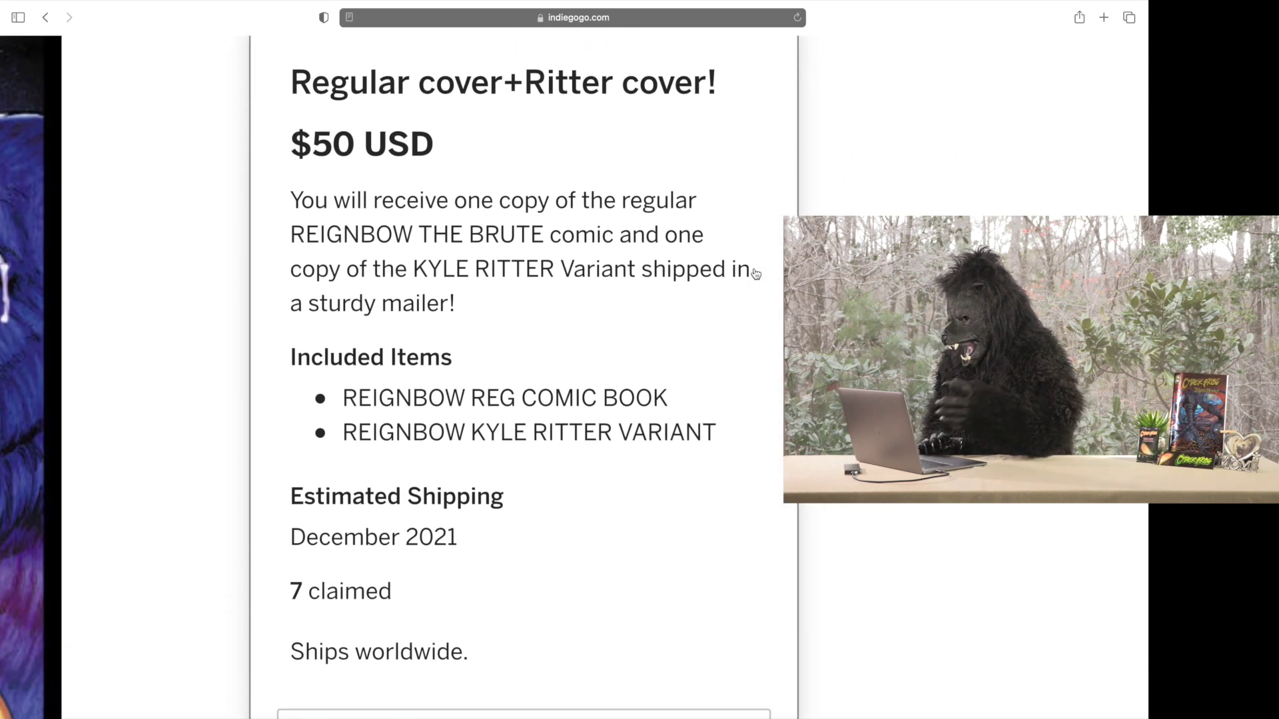
pyautogui.scroll(-1, 756, 274)
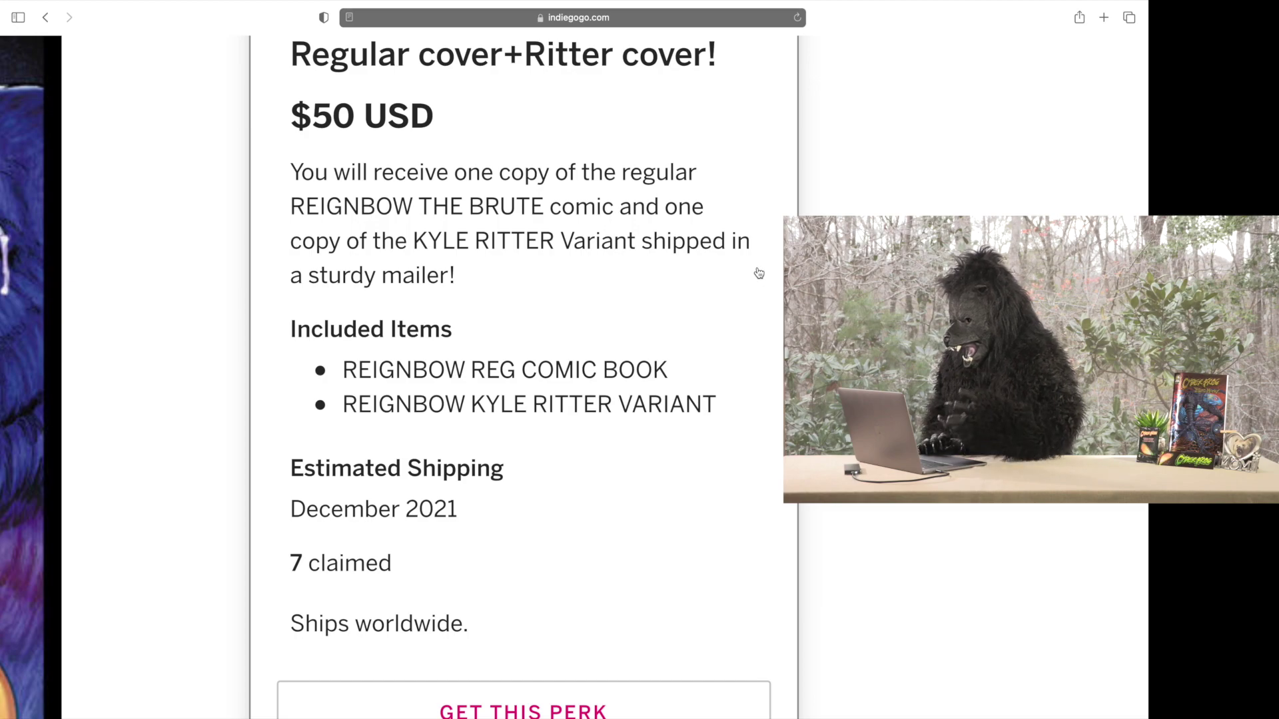
pyautogui.scroll(2, 759, 274)
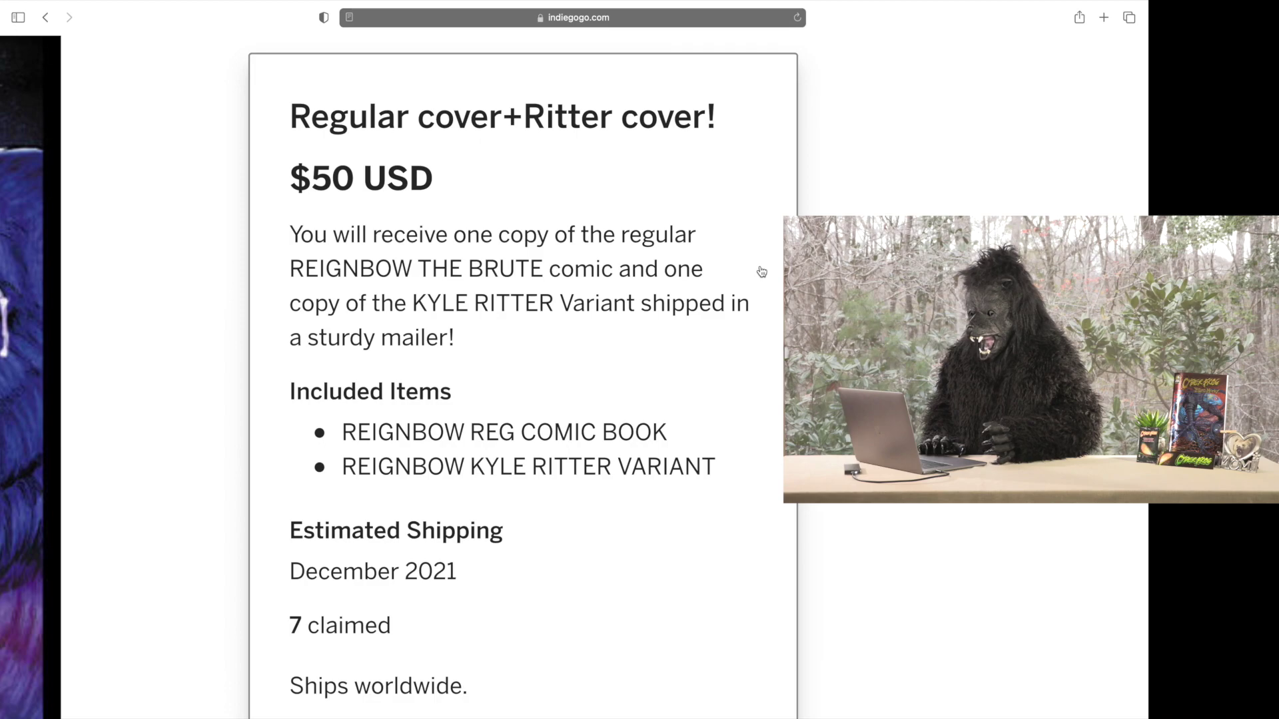
pyautogui.scroll(-1, 759, 273)
pyautogui.scroll(-3, 762, 272)
pyautogui.scroll(-4, 762, 271)
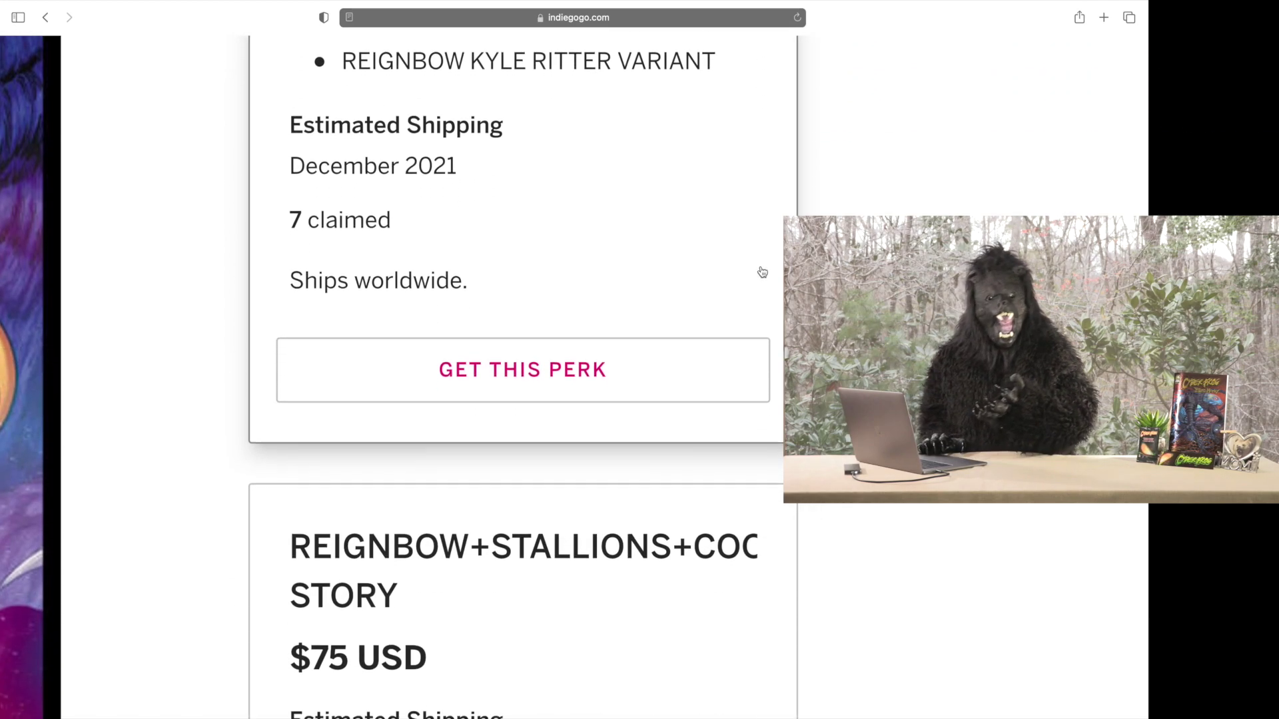
pyautogui.scroll(-4, 762, 272)
pyautogui.scroll(-3, 762, 272)
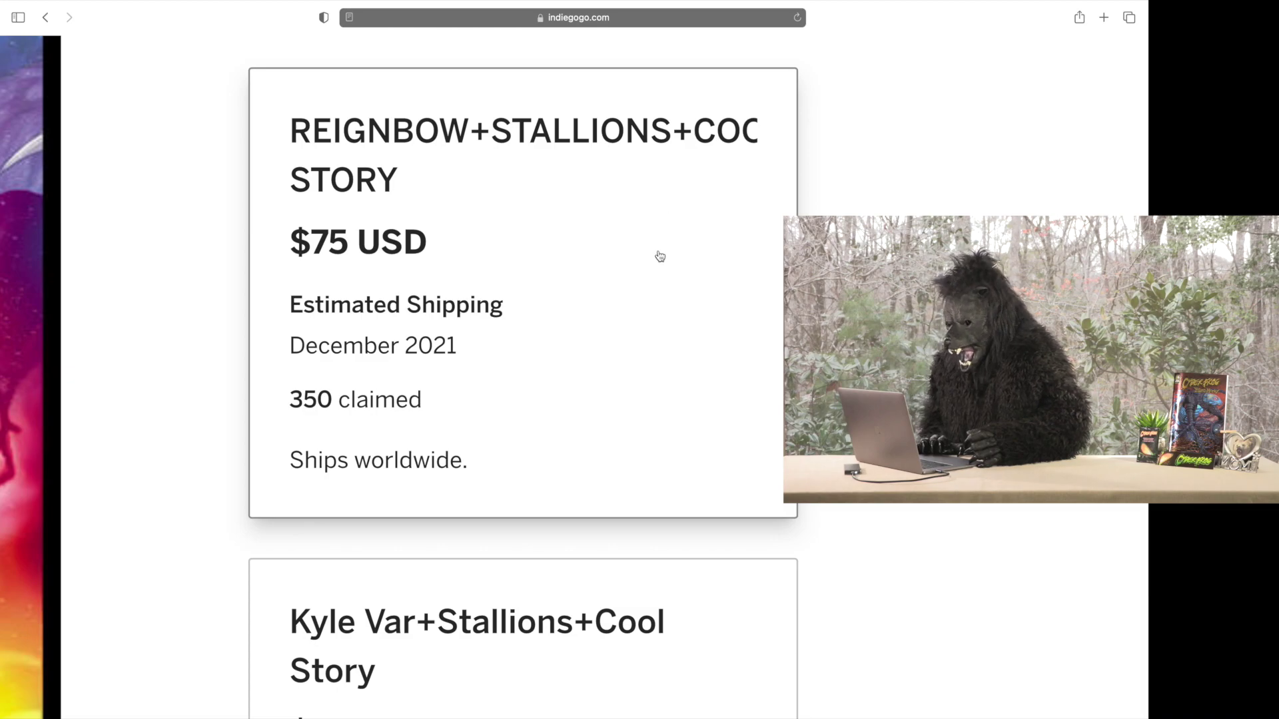
pyautogui.scroll(-2, 688, 236)
pyautogui.scroll(-5, 688, 236)
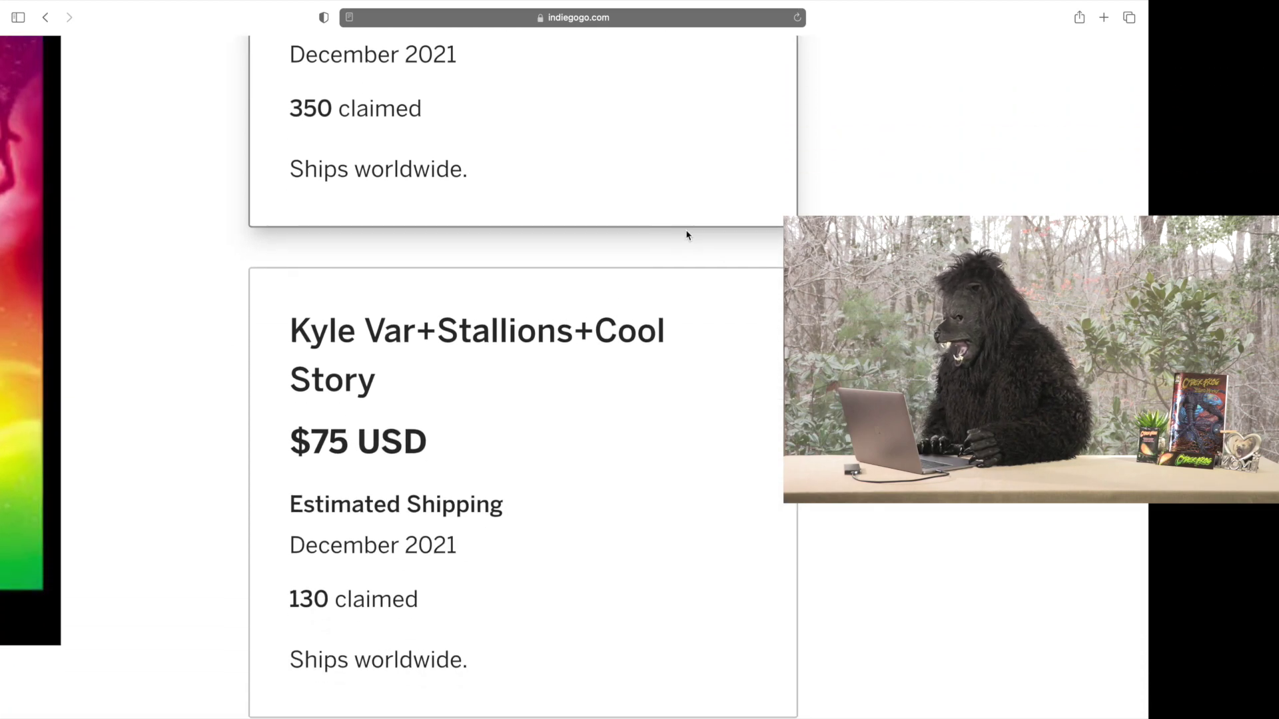
pyautogui.scroll(-3, 687, 236)
pyautogui.scroll(-2, 688, 237)
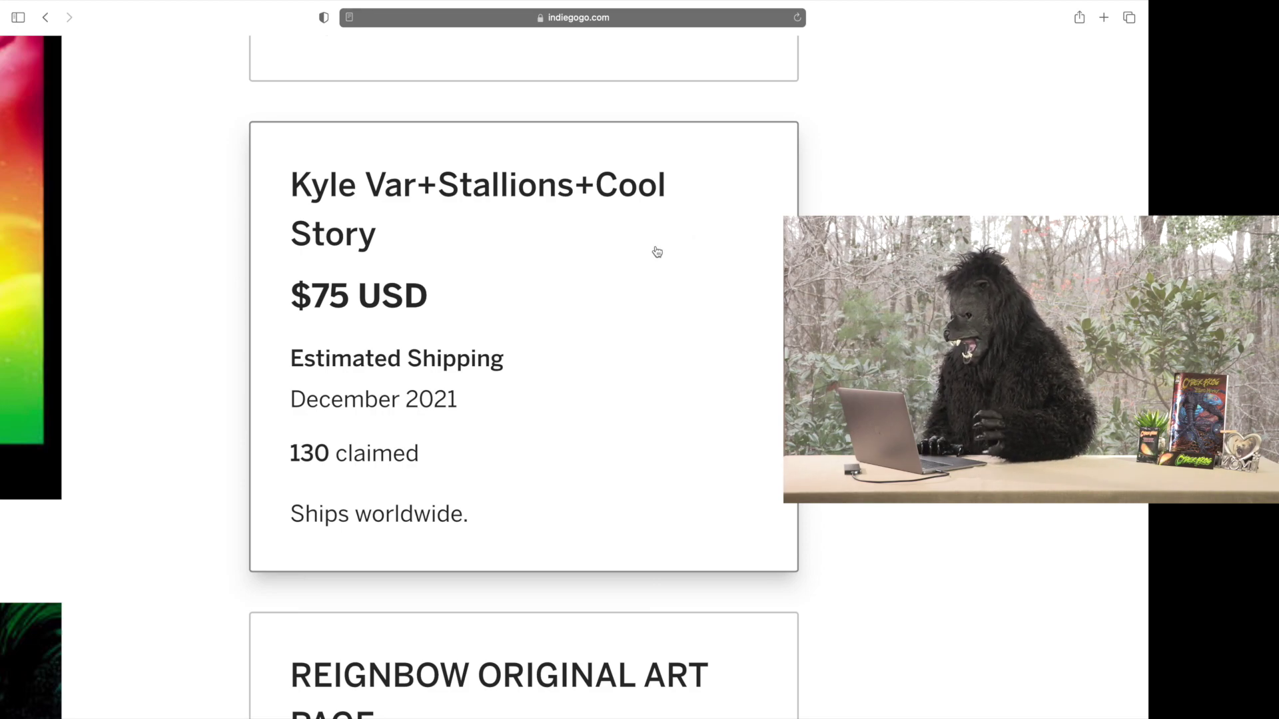
pyautogui.scroll(-3, 661, 250)
pyautogui.scroll(-4, 661, 250)
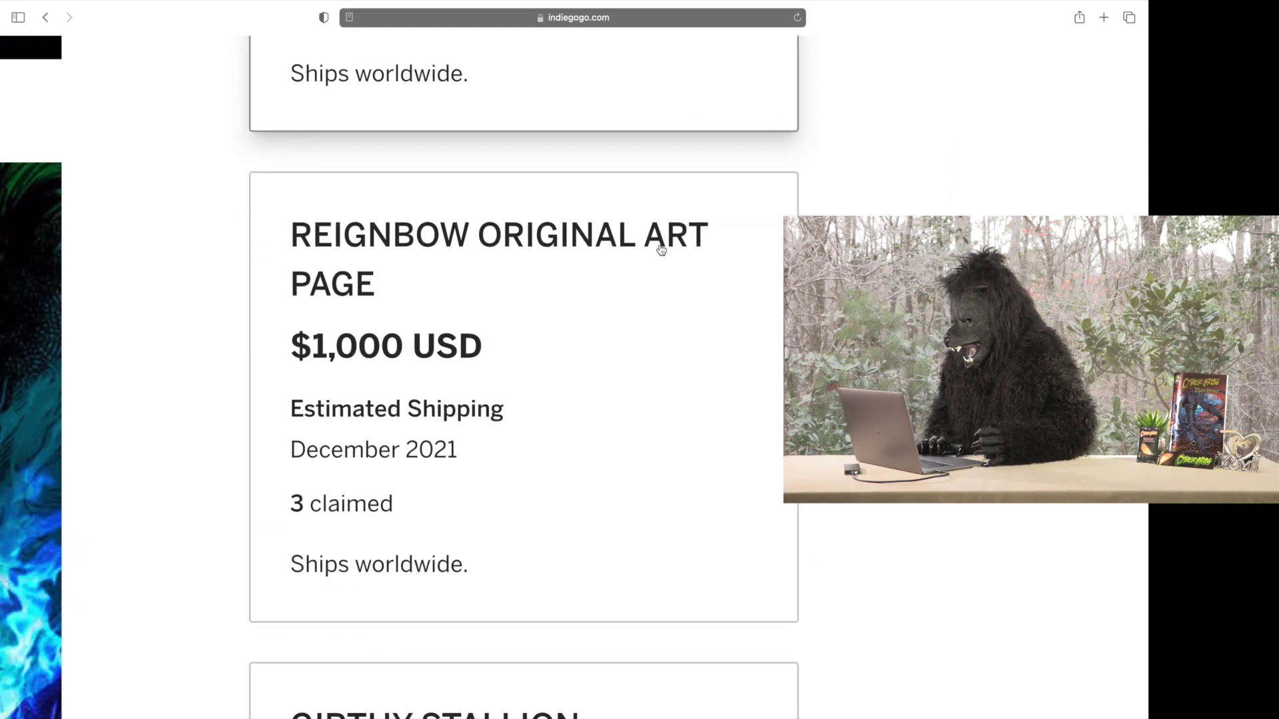
pyautogui.scroll(-1, 661, 251)
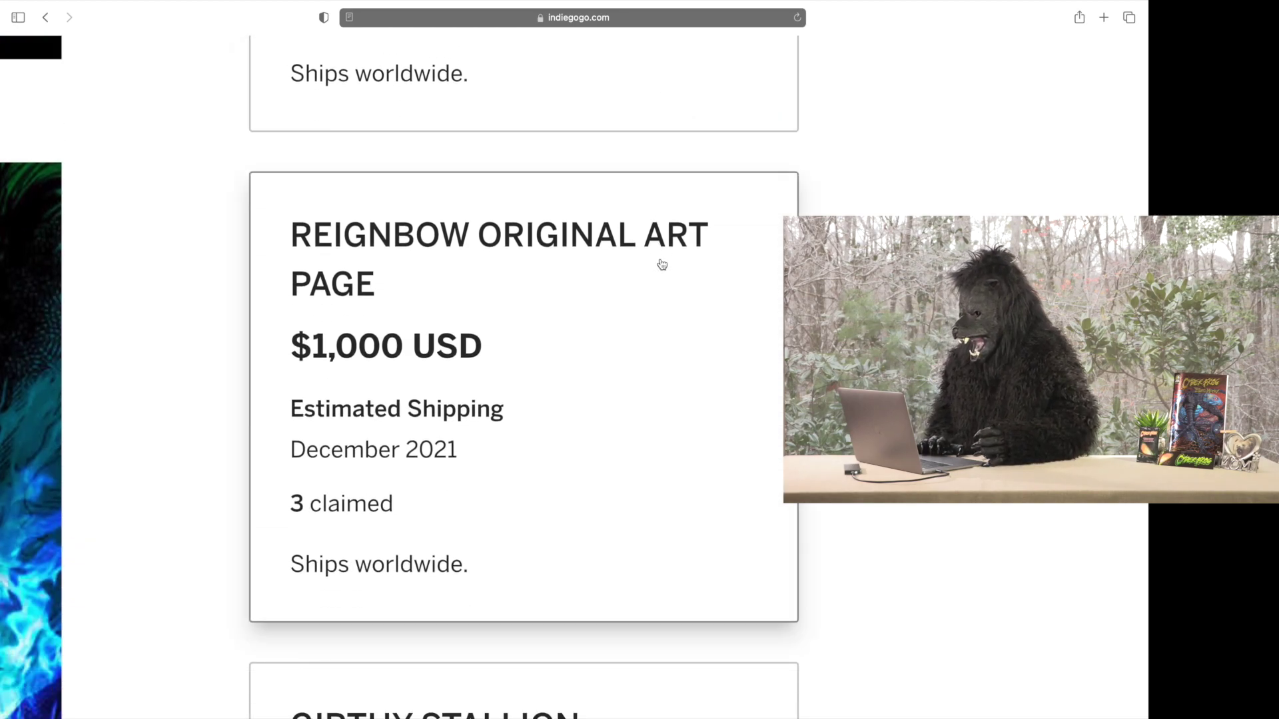
# Expand the $1,000 REIGNBOW ORIGINAL ART PAGE perk card to read its details.
pyautogui.click(723, 269)
pyautogui.scroll(-5, 725, 269)
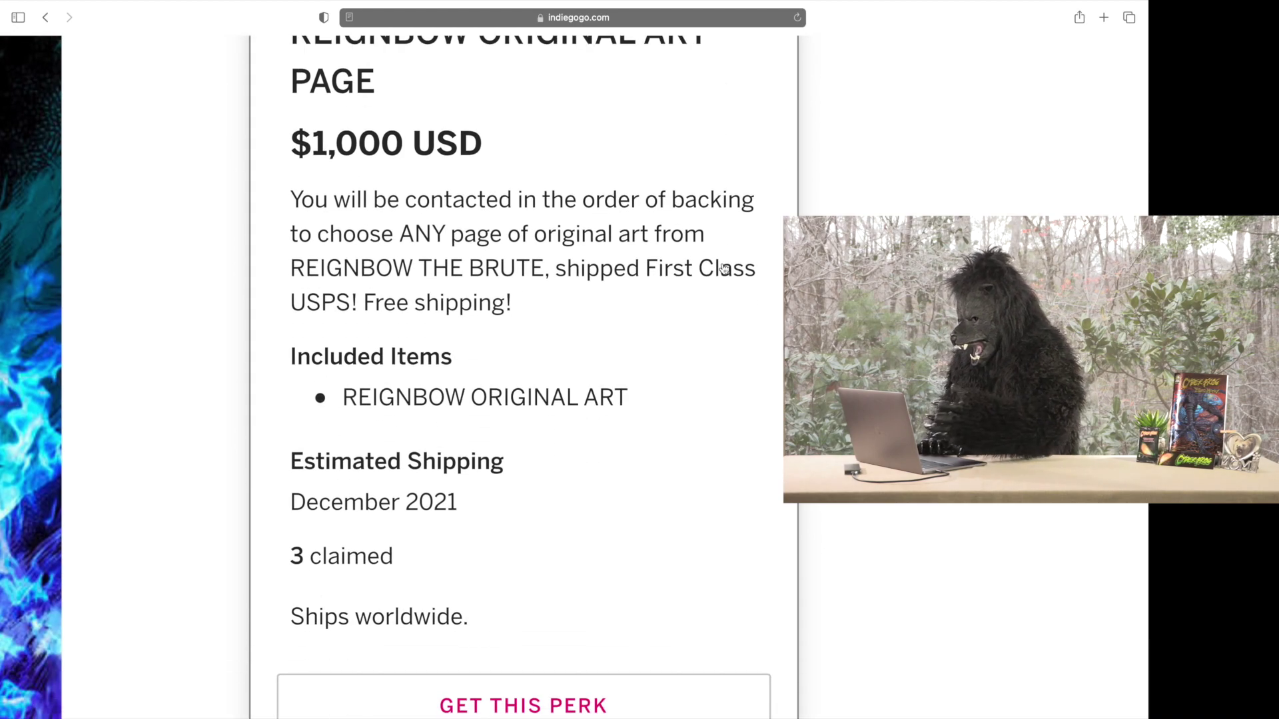
pyautogui.scroll(2, 725, 269)
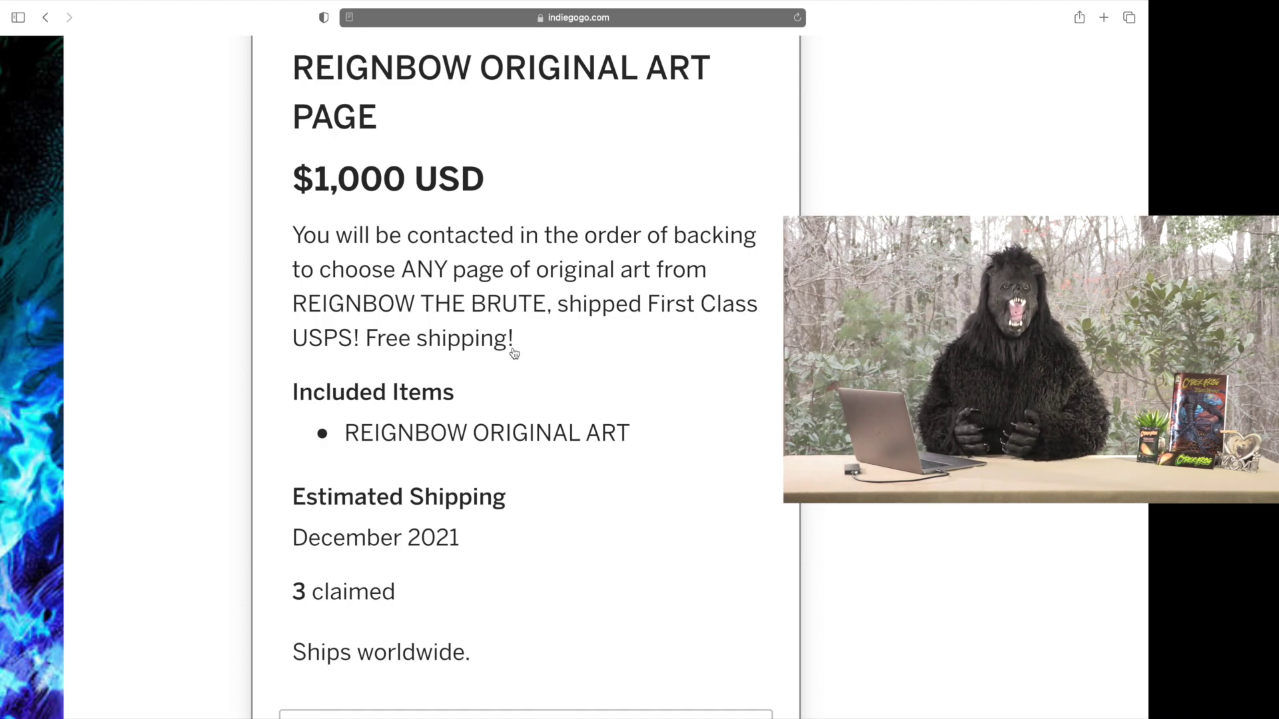
pyautogui.scroll(-1, 599, 380)
pyautogui.scroll(2, 600, 380)
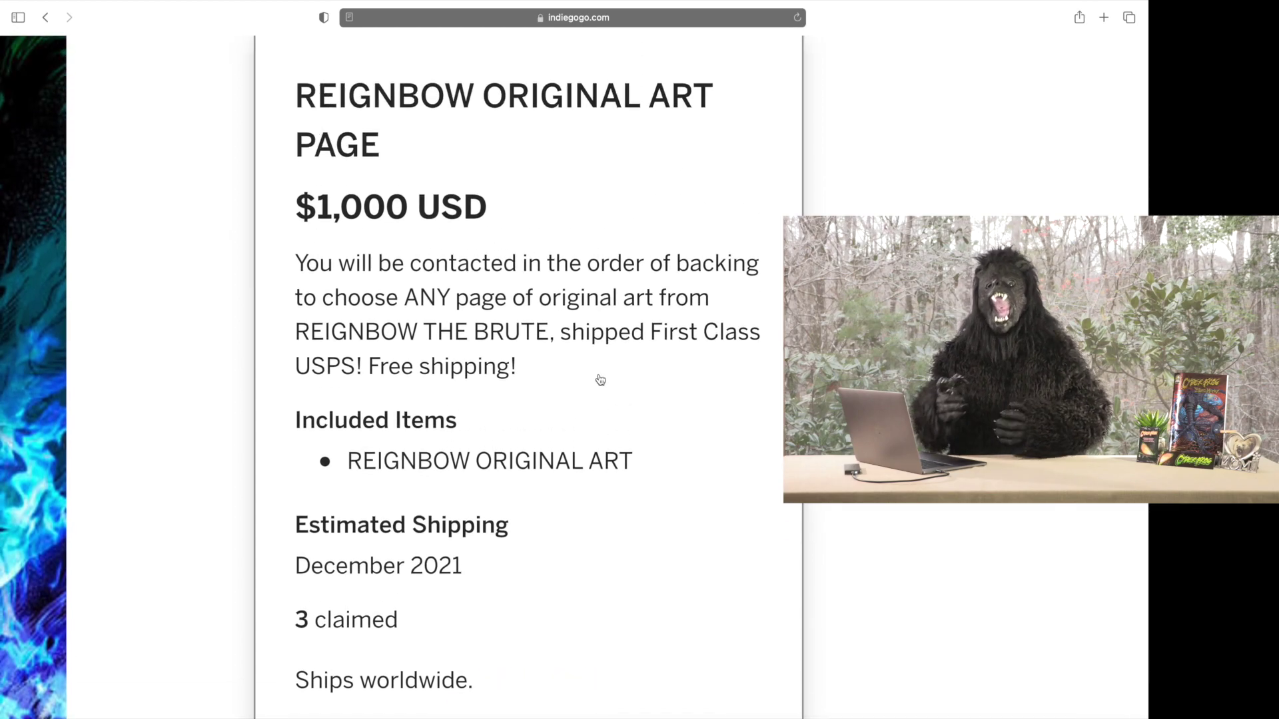
pyautogui.scroll(-1, 600, 380)
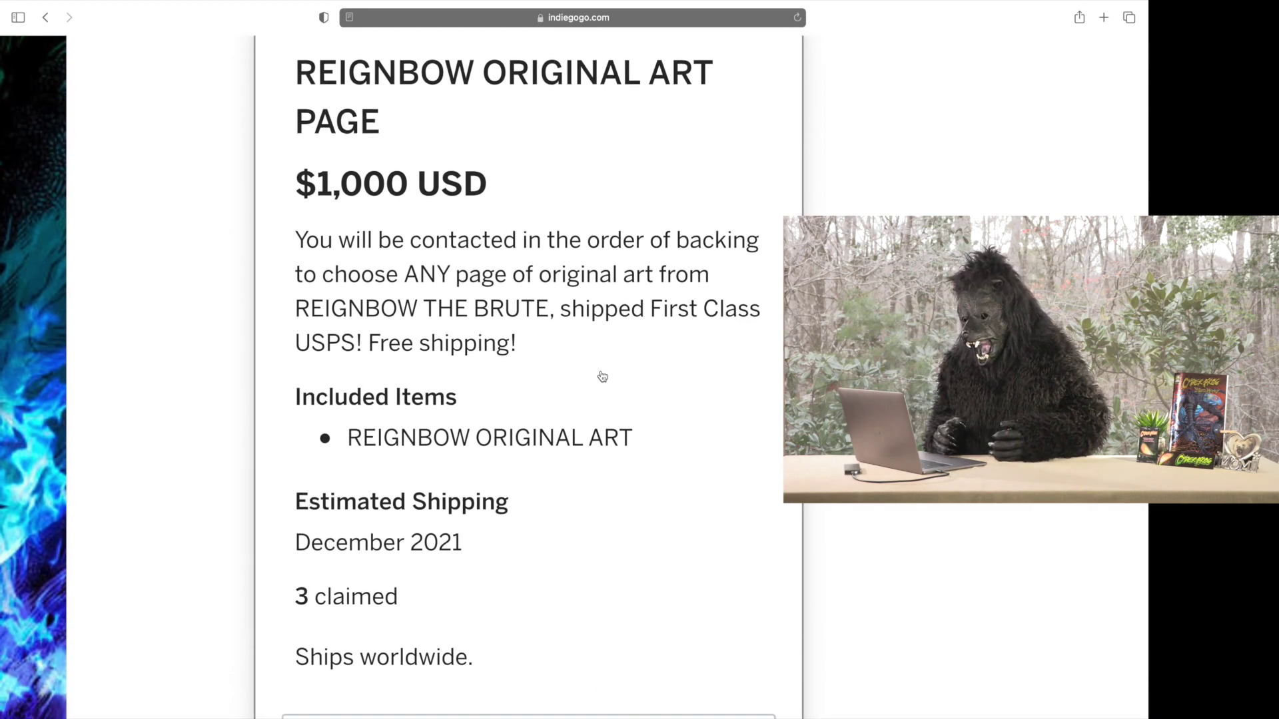
pyautogui.scroll(-1, 601, 377)
pyautogui.scroll(2, 601, 377)
pyautogui.scroll(1, 602, 377)
pyautogui.scroll(-2, 602, 377)
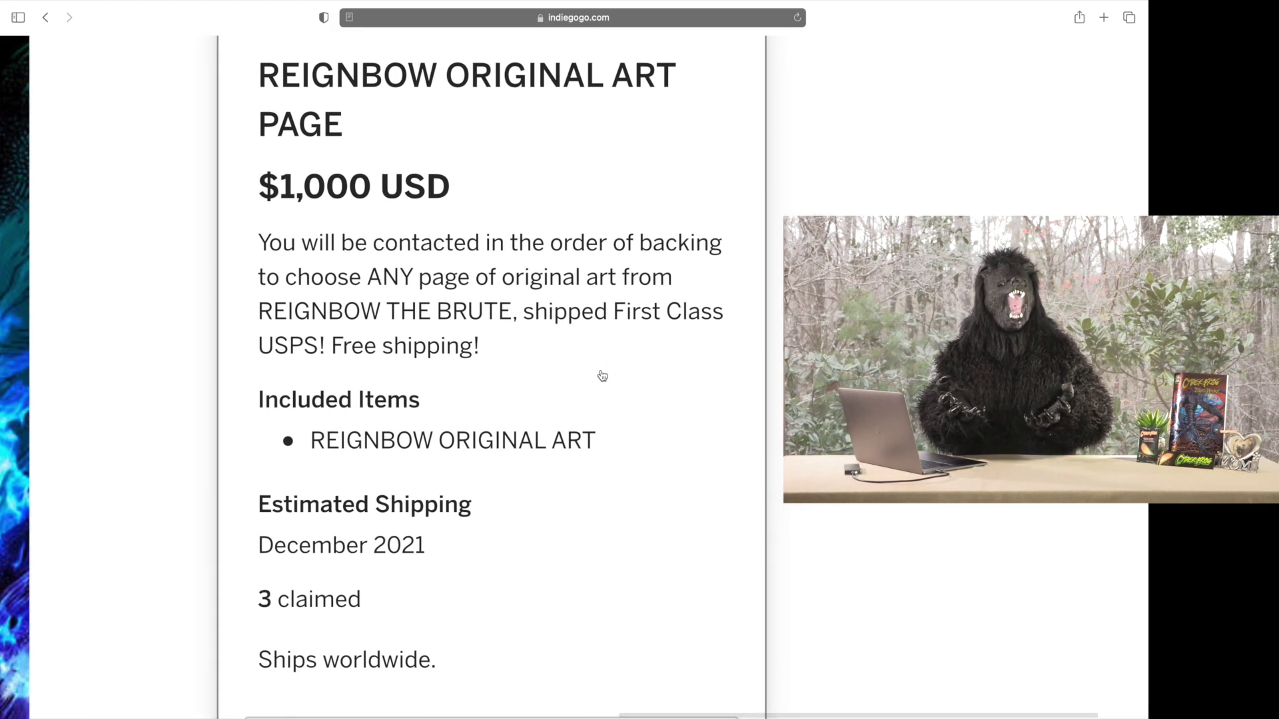
pyautogui.scroll(-2, 602, 376)
pyautogui.scroll(1, 588, 379)
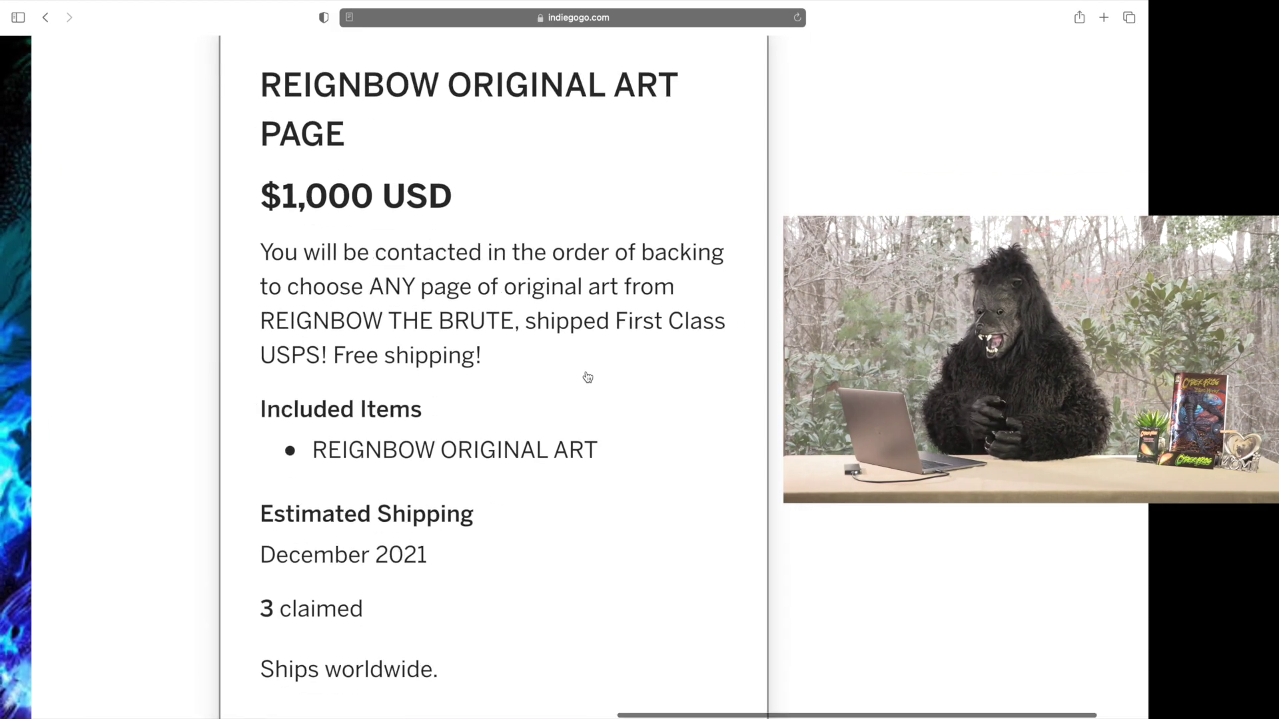
pyautogui.scroll(1, 588, 378)
pyautogui.scroll(-2, 590, 378)
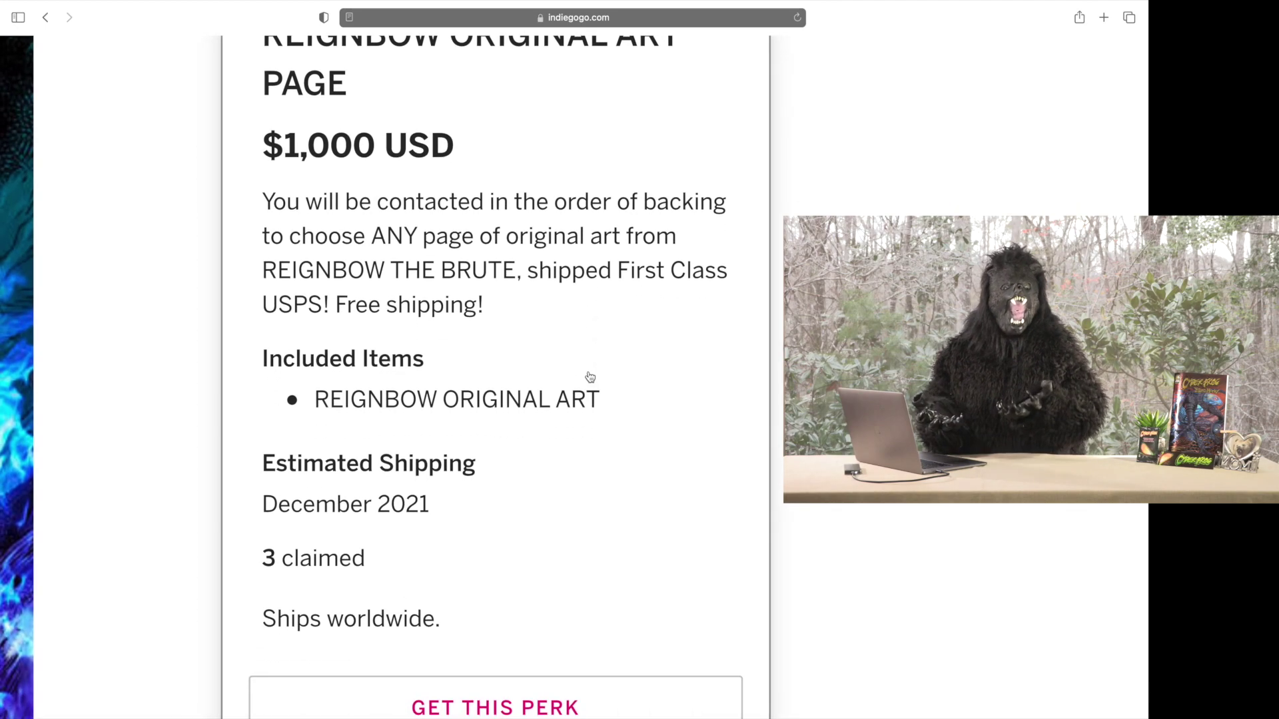
pyautogui.scroll(-3, 589, 377)
pyautogui.scroll(-2, 590, 377)
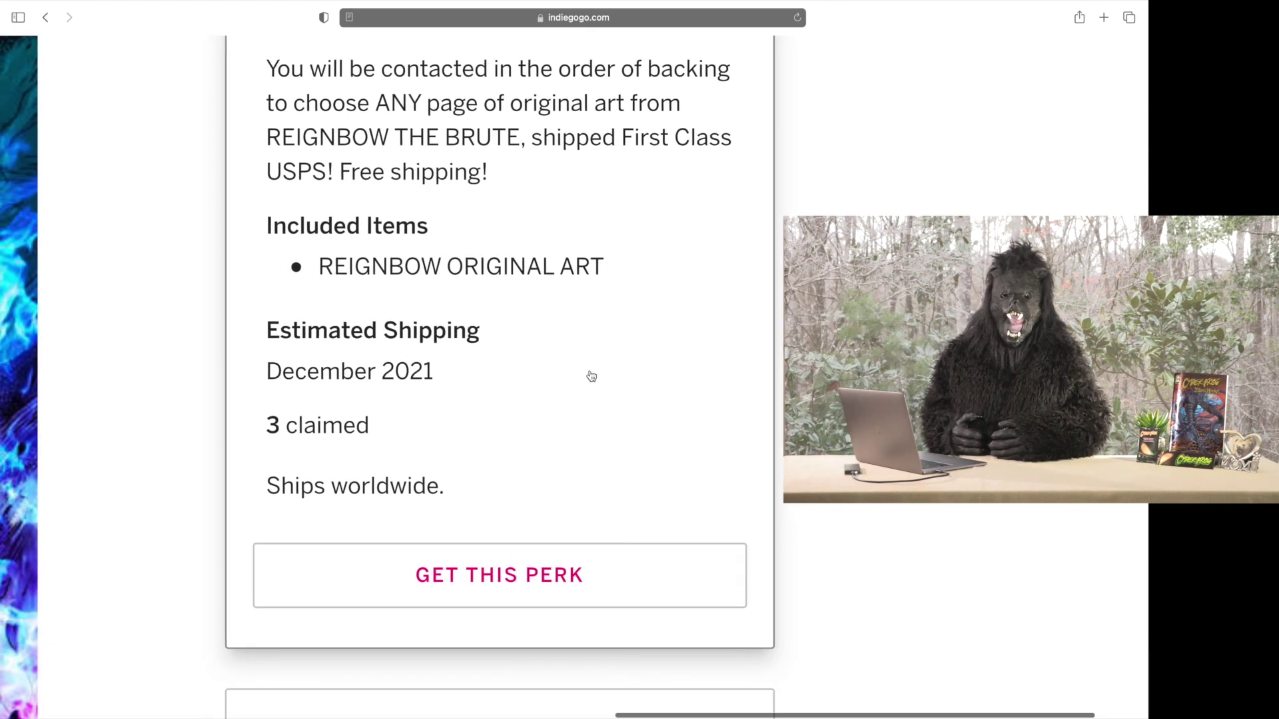
pyautogui.scroll(2, 591, 377)
pyautogui.scroll(2, 590, 376)
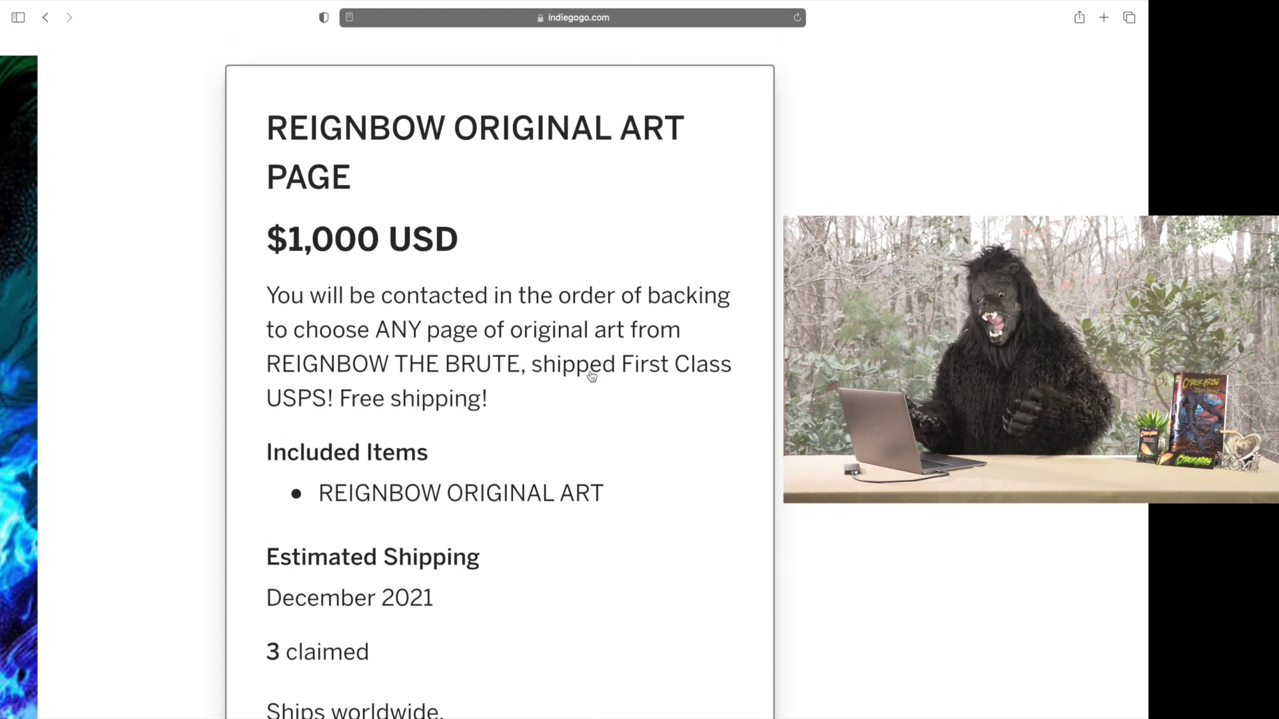
pyautogui.scroll(-5, 591, 377)
pyautogui.scroll(-4, 592, 376)
pyautogui.scroll(-3, 591, 375)
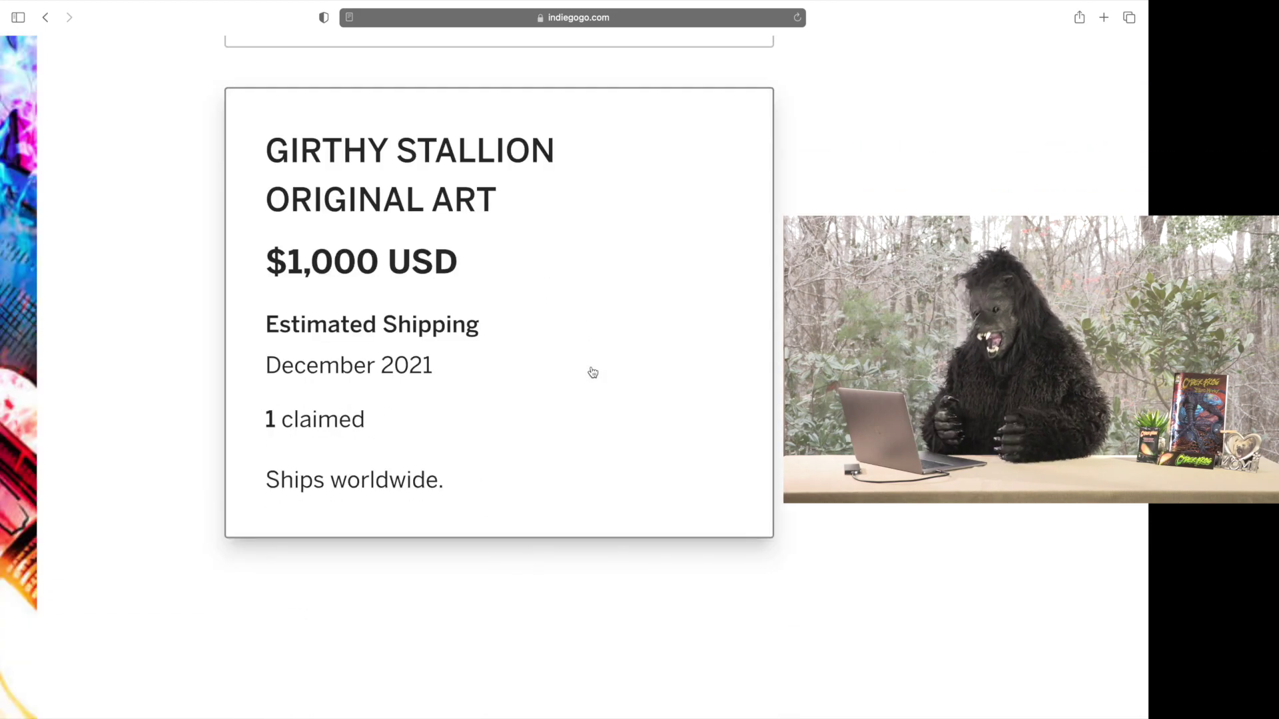
pyautogui.scroll(1, 593, 372)
# Expand the Girthy Stallion art perk, then zoom out to the full perks-and-artwork view.
pyautogui.click(593, 365)
pyautogui.scroll(-3, 667, 363)
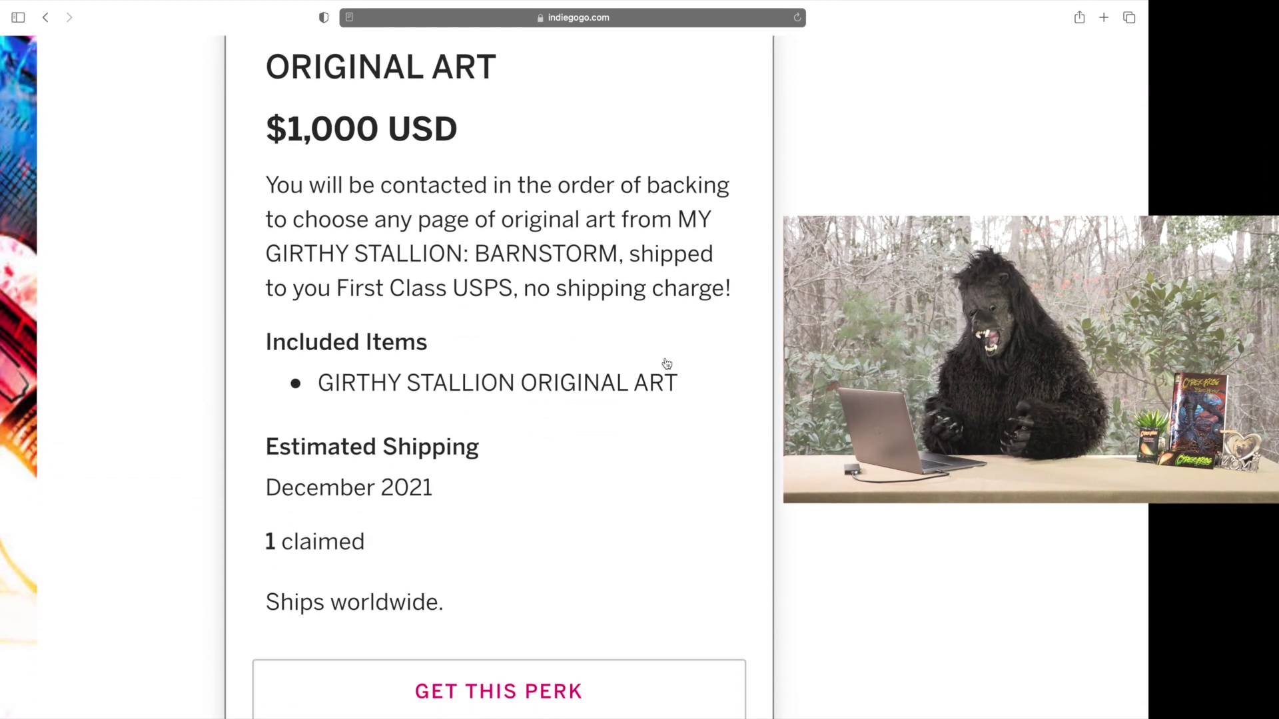
pyautogui.scroll(-1, 667, 363)
pyautogui.scroll(1, 667, 363)
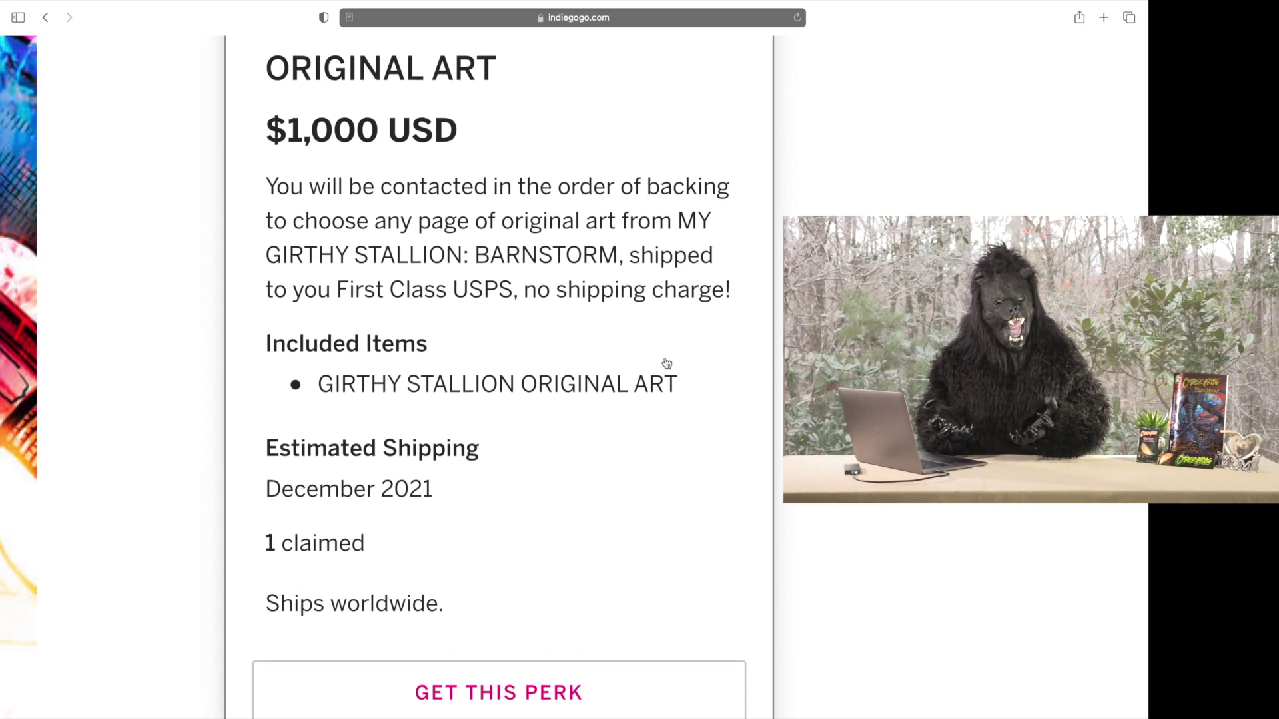
pyautogui.scroll(1, 667, 364)
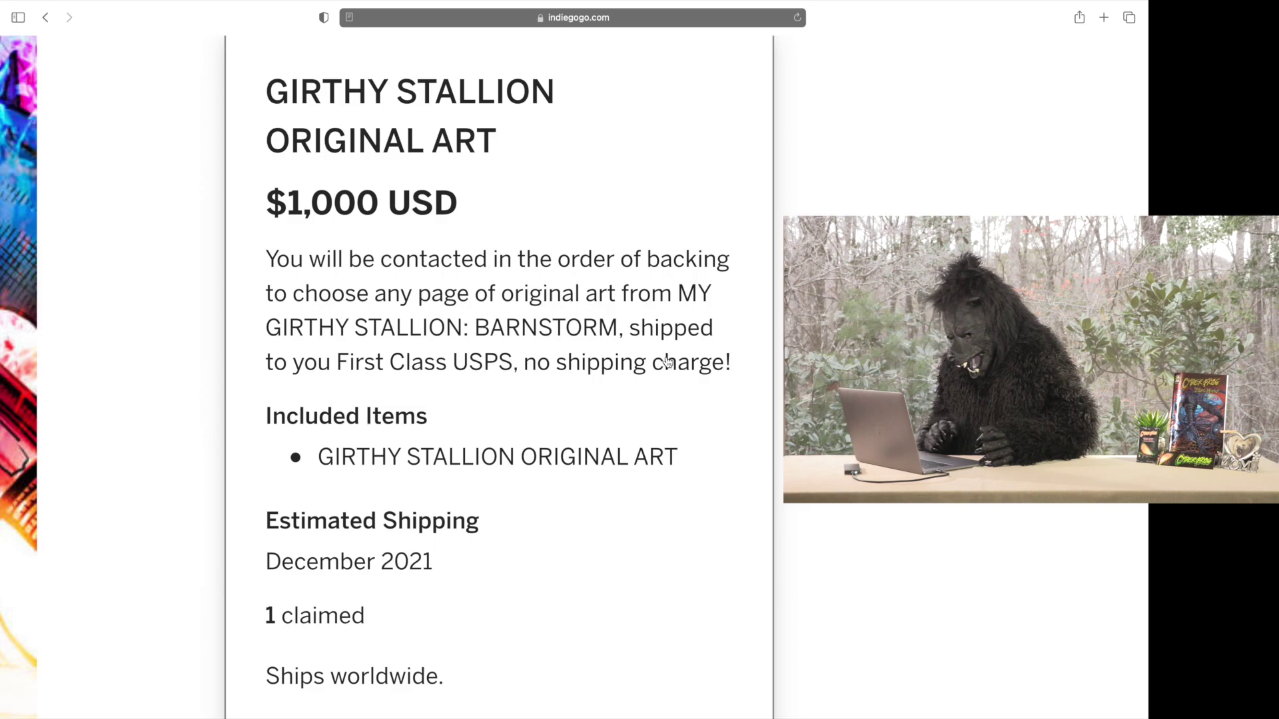
pyautogui.scroll(3, 667, 363)
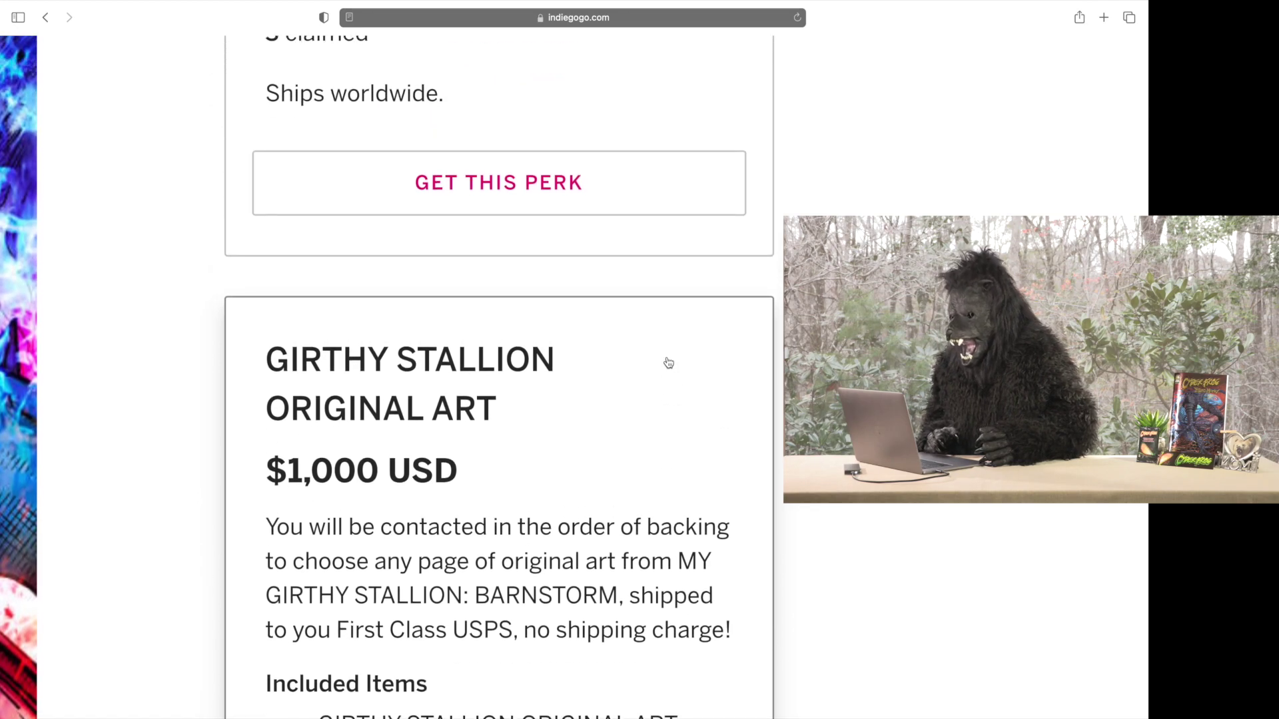
pyautogui.scroll(-1, 667, 365)
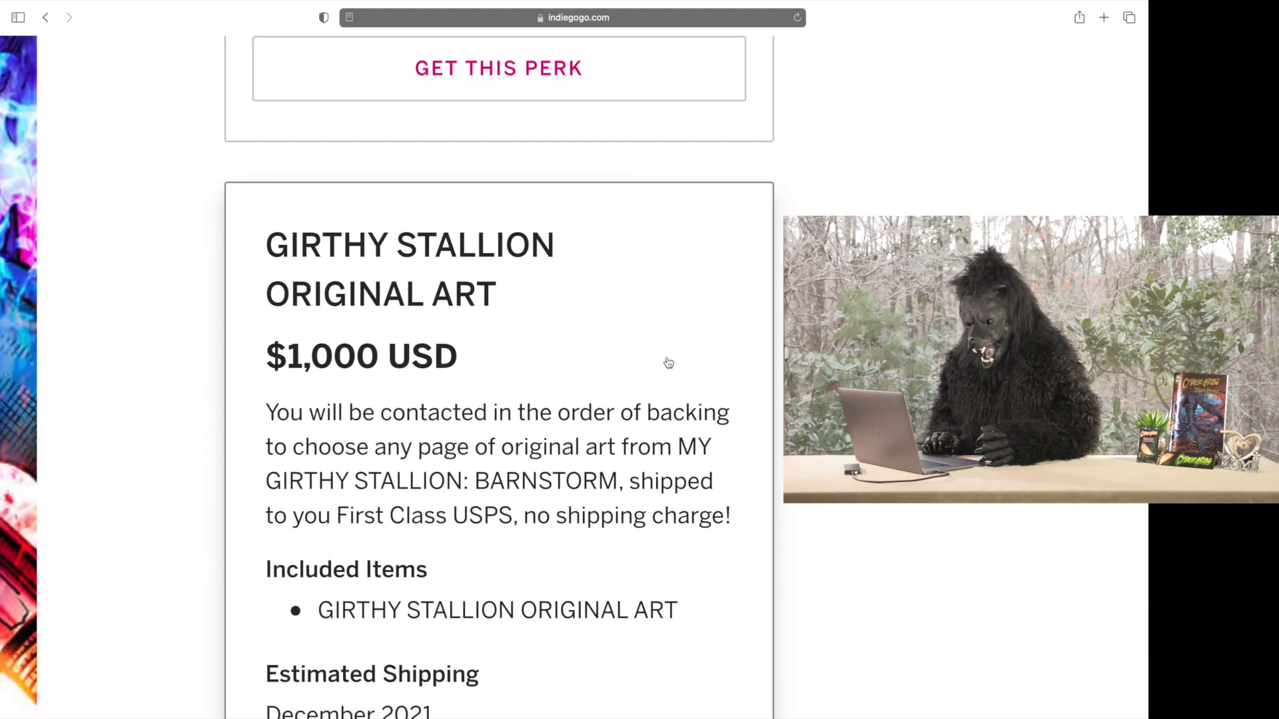
pyautogui.scroll(3, 669, 364)
pyautogui.scroll(-1, 668, 364)
pyautogui.scroll(2, 668, 364)
pyautogui.scroll(2, 668, 364)
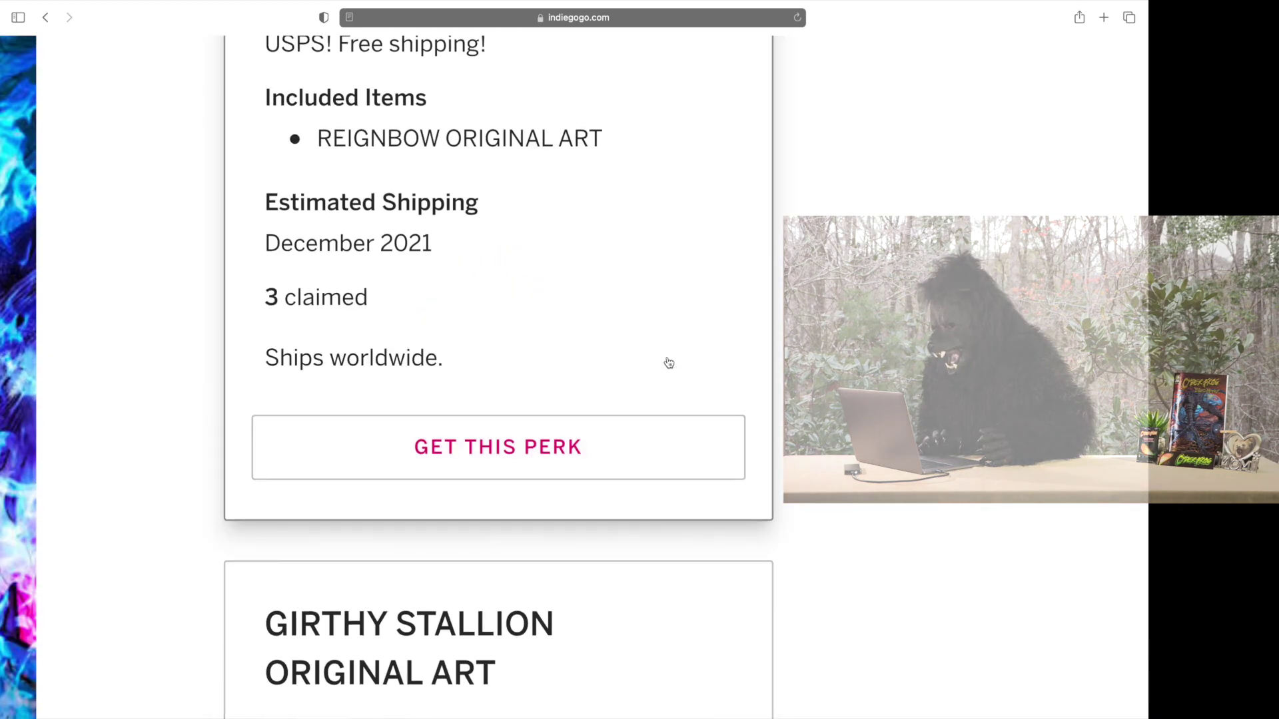
pyautogui.scroll(5, 668, 364)
pyautogui.scroll(2, 669, 363)
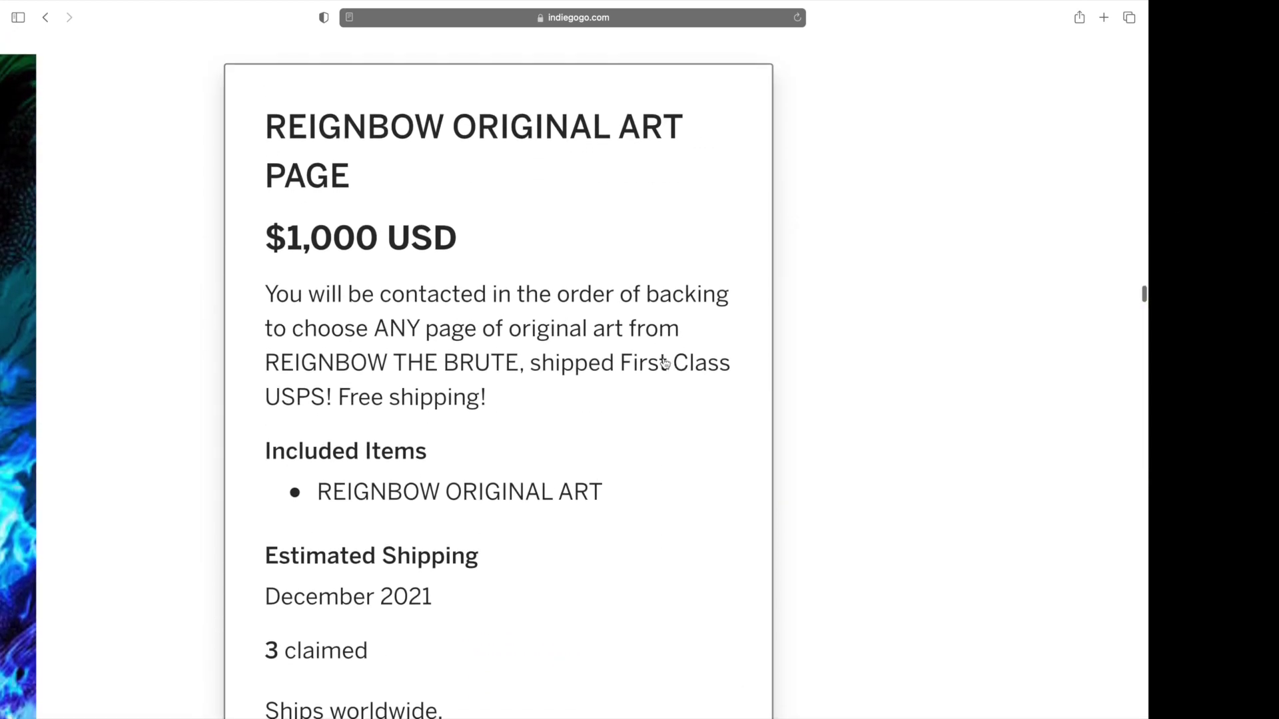
pyautogui.press('super+minus')
pyautogui.press('super+minus')
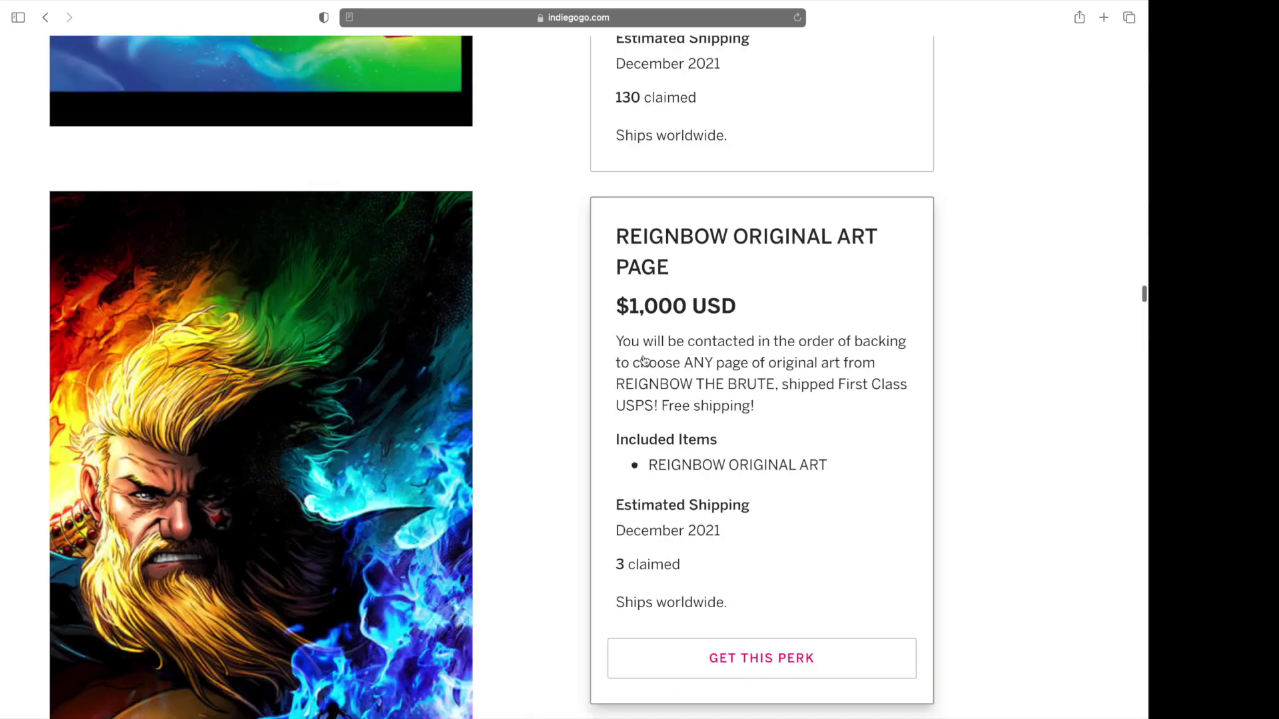
pyautogui.scroll(-5, 773, 400)
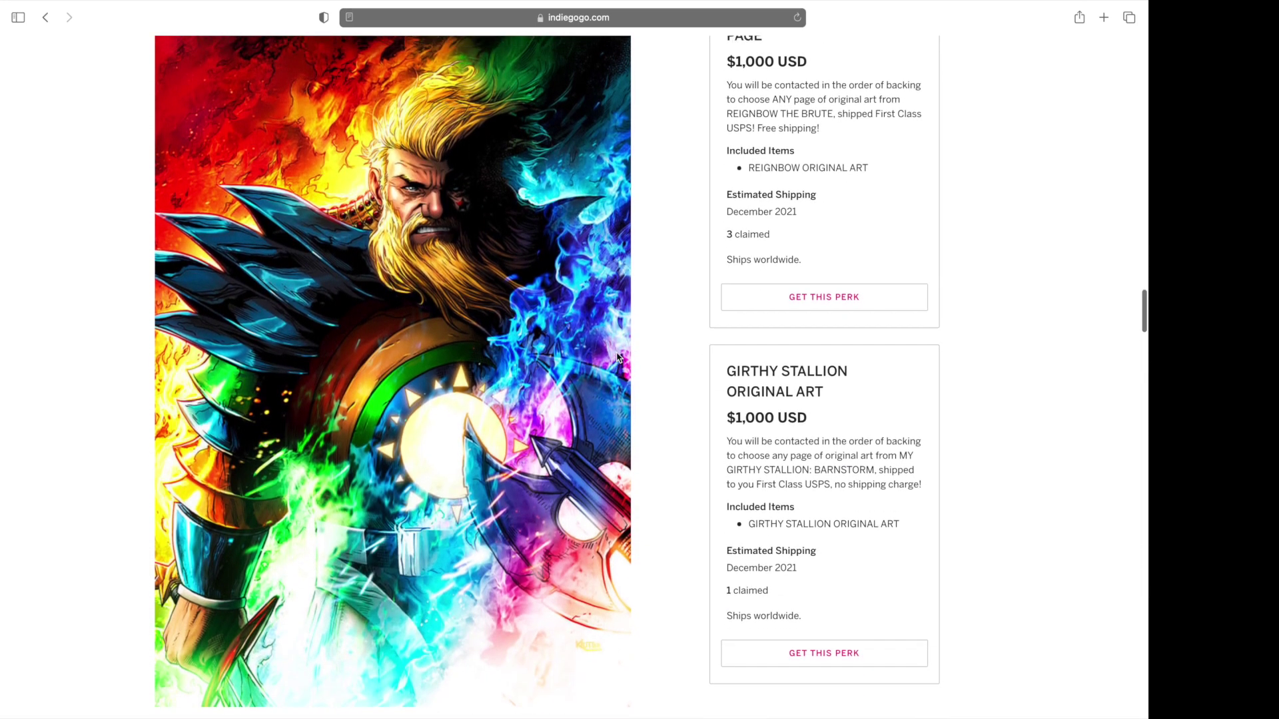
pyautogui.scroll(6, 619, 357)
pyautogui.scroll(5, 620, 357)
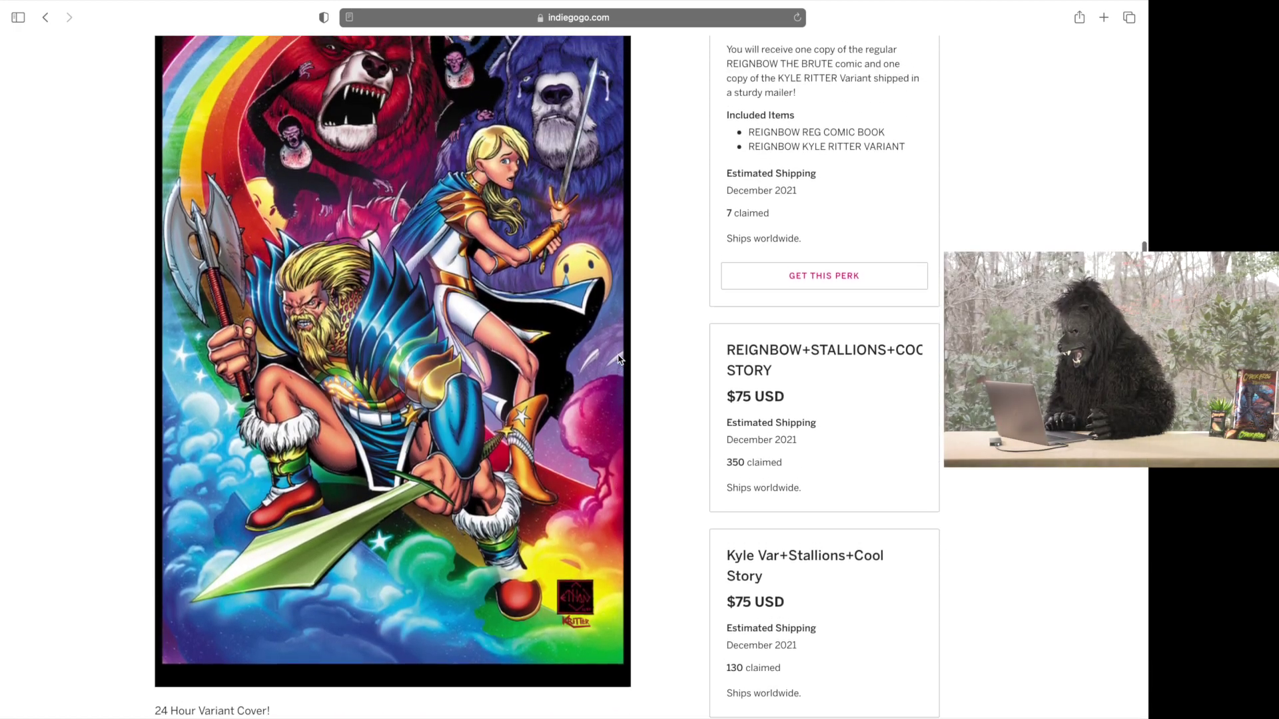
pyautogui.scroll(5, 625, 358)
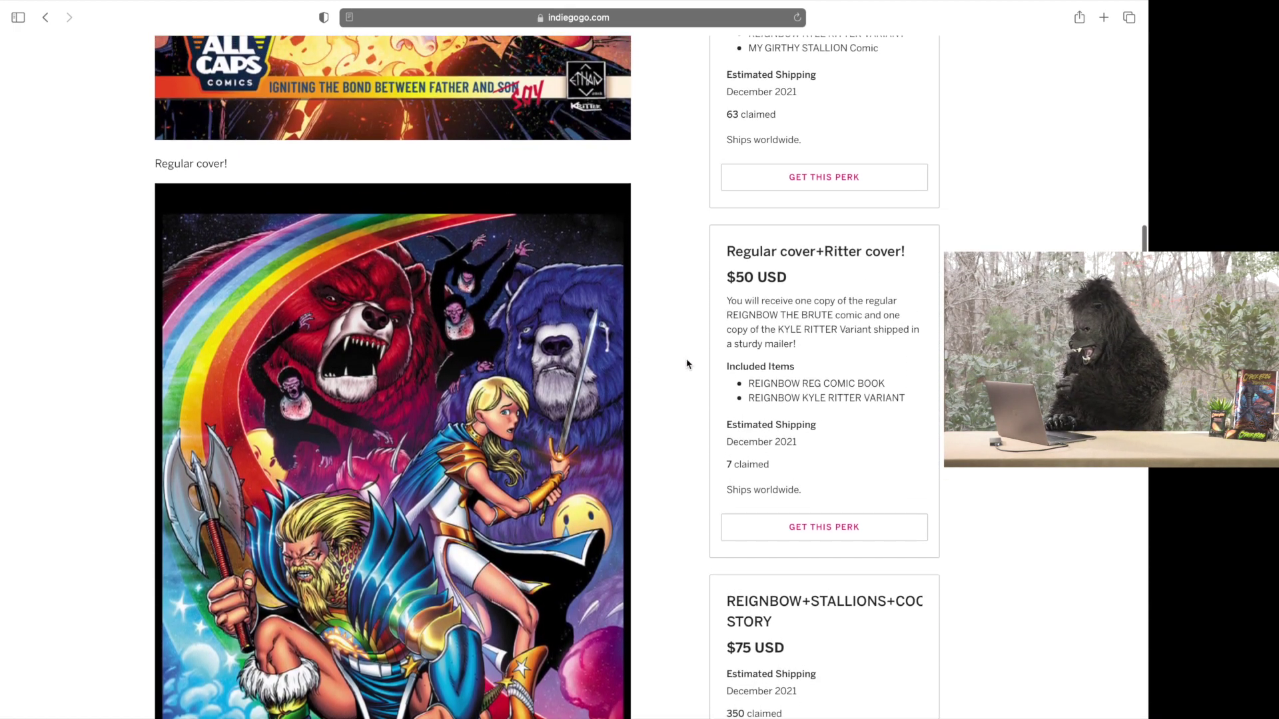
pyautogui.scroll(-4, 810, 357)
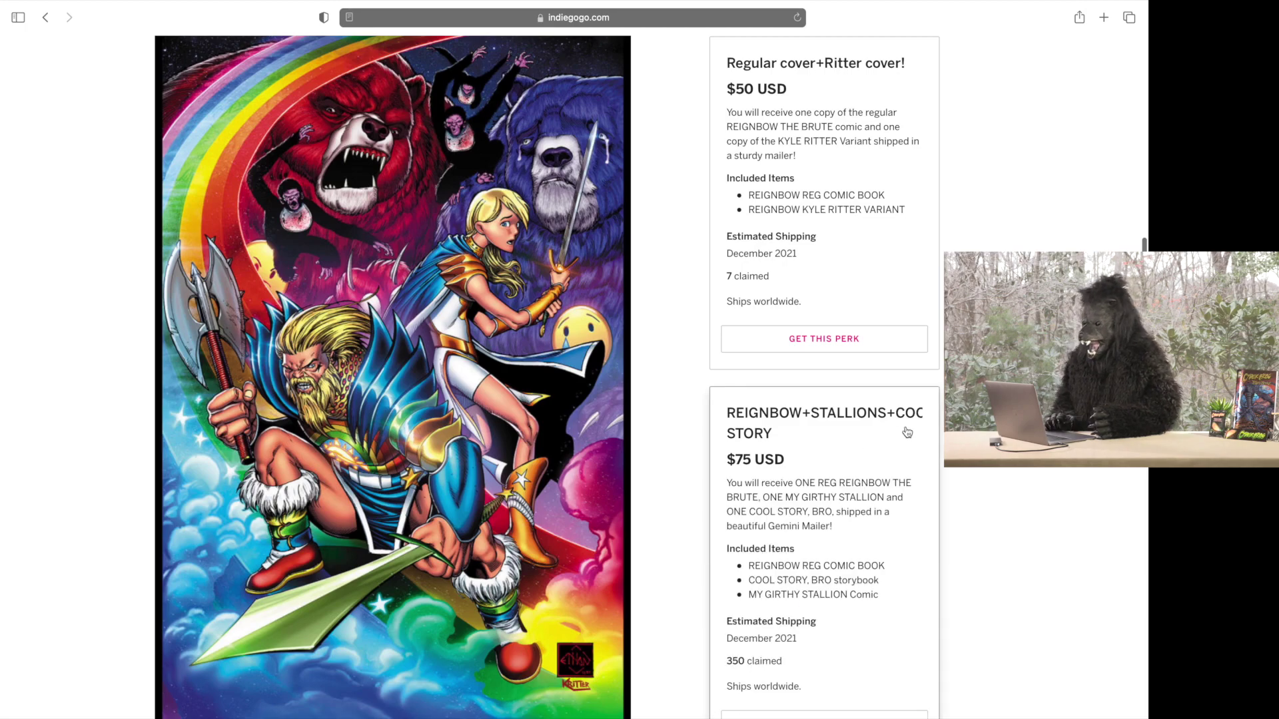
pyautogui.scroll(-2, 866, 441)
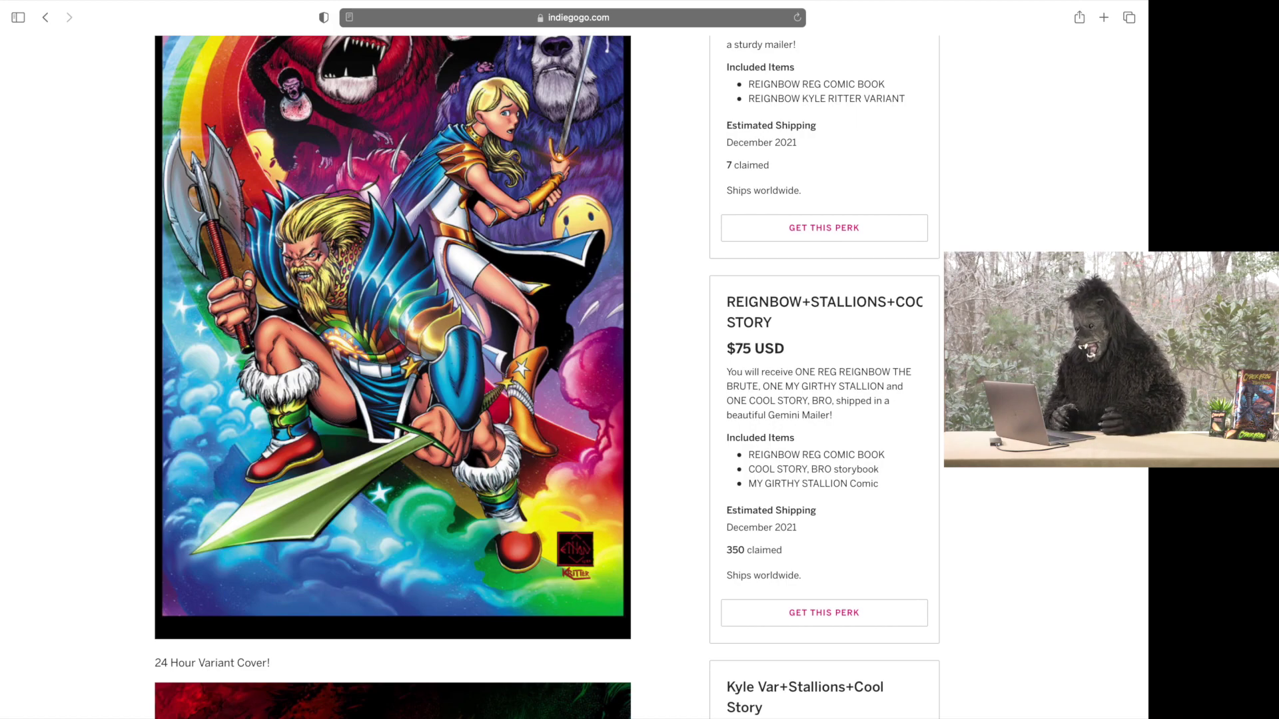
pyautogui.scroll(2, 640, 360)
pyautogui.scroll(2, 640, 360)
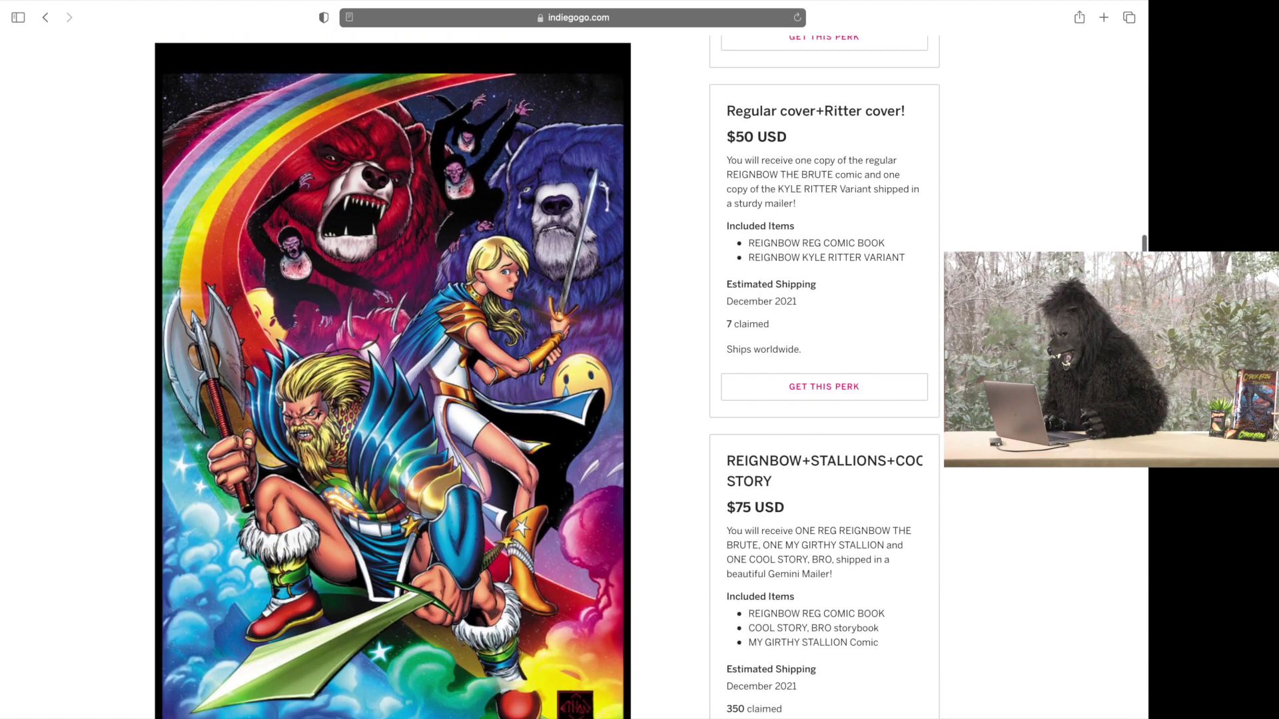
pyautogui.scroll(1, 639, 360)
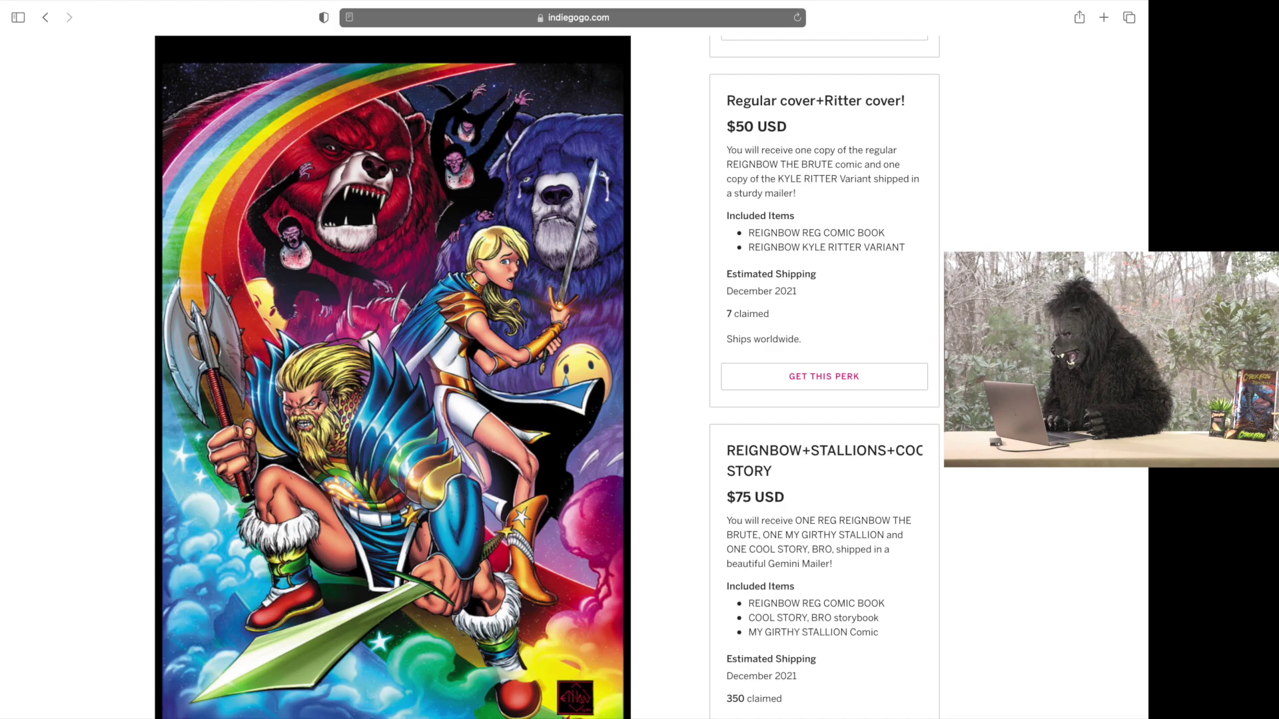
pyautogui.scroll(1, 640, 359)
pyautogui.scroll(1, 639, 360)
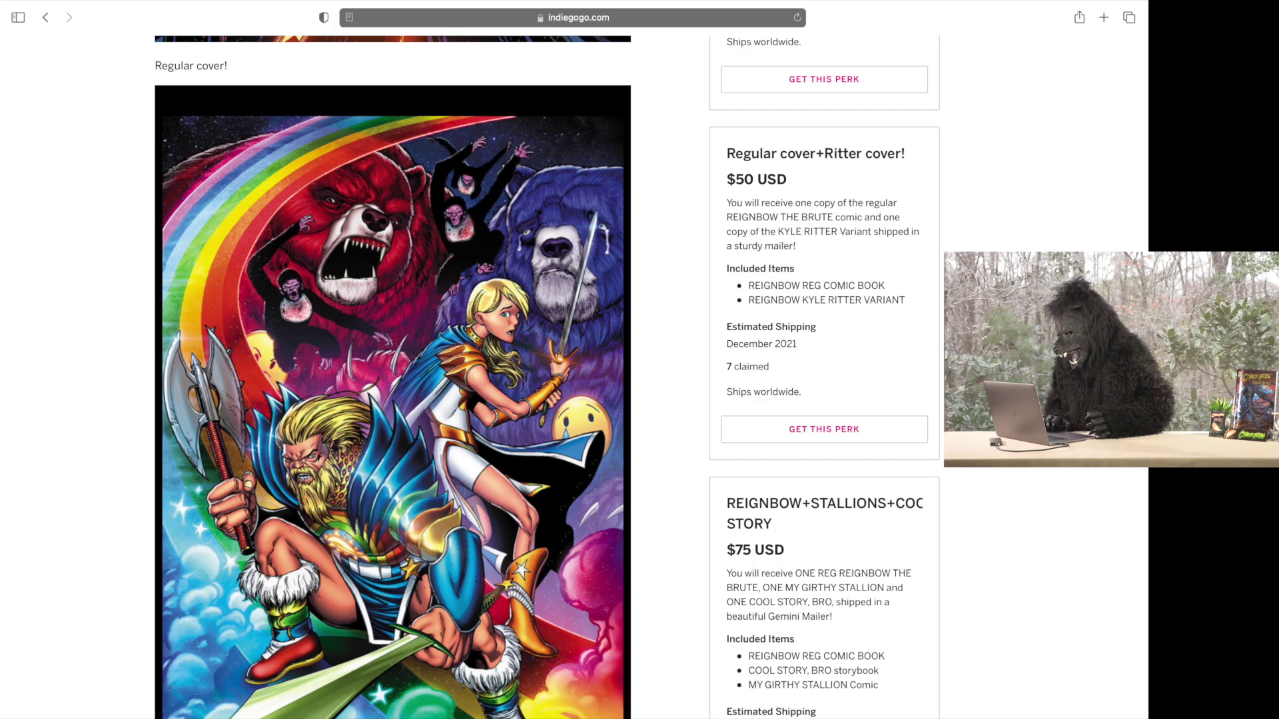
pyautogui.scroll(-3, 639, 360)
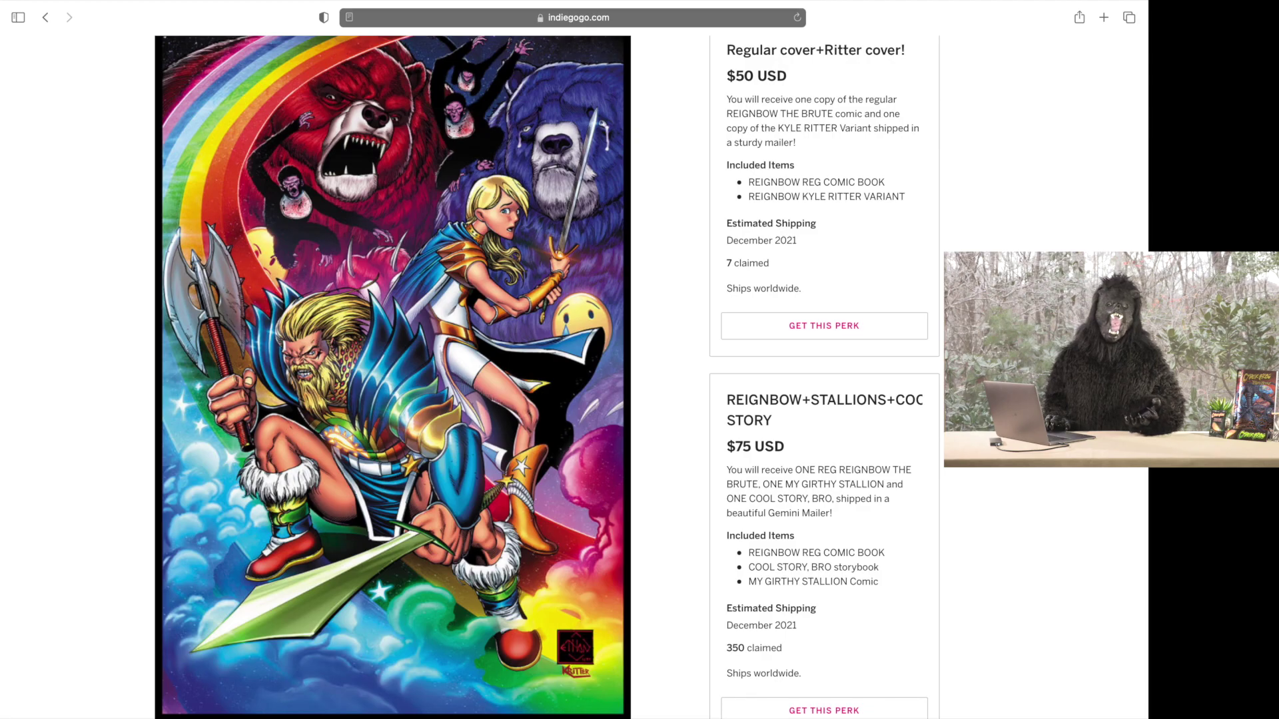
pyautogui.scroll(3, 639, 359)
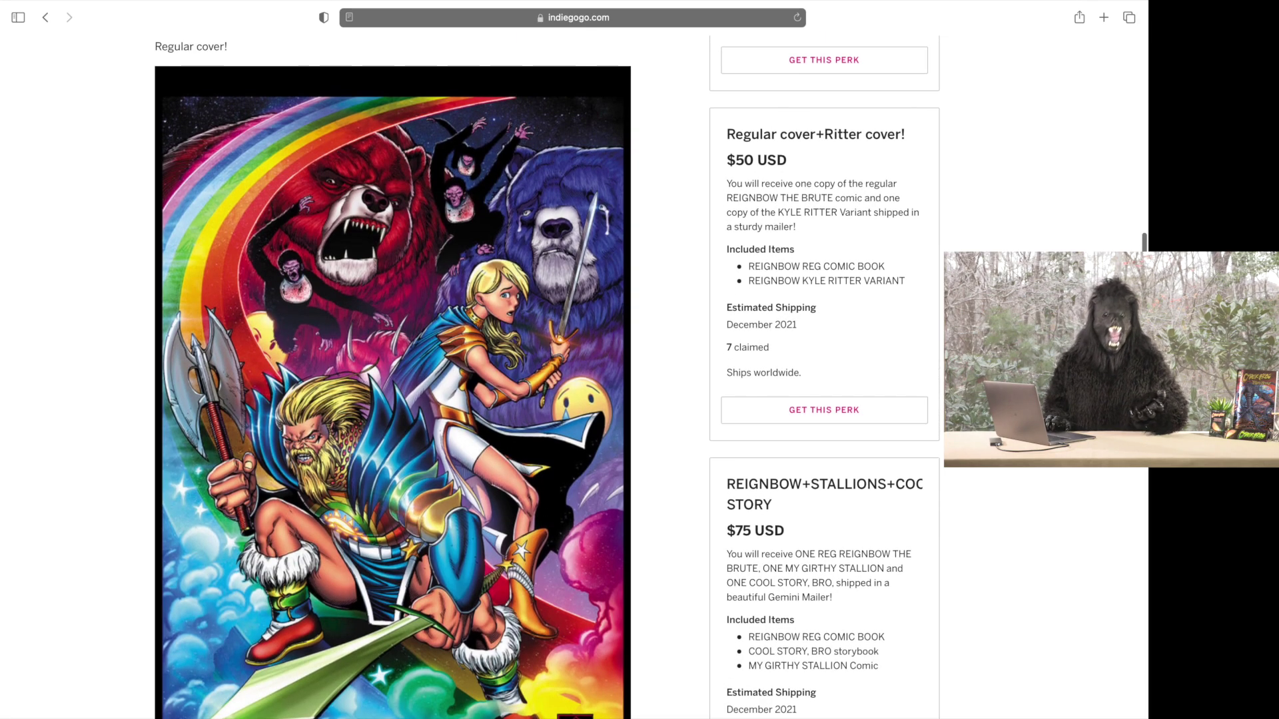
pyautogui.scroll(4, 640, 359)
pyautogui.scroll(5, 639, 360)
pyautogui.scroll(5, 640, 360)
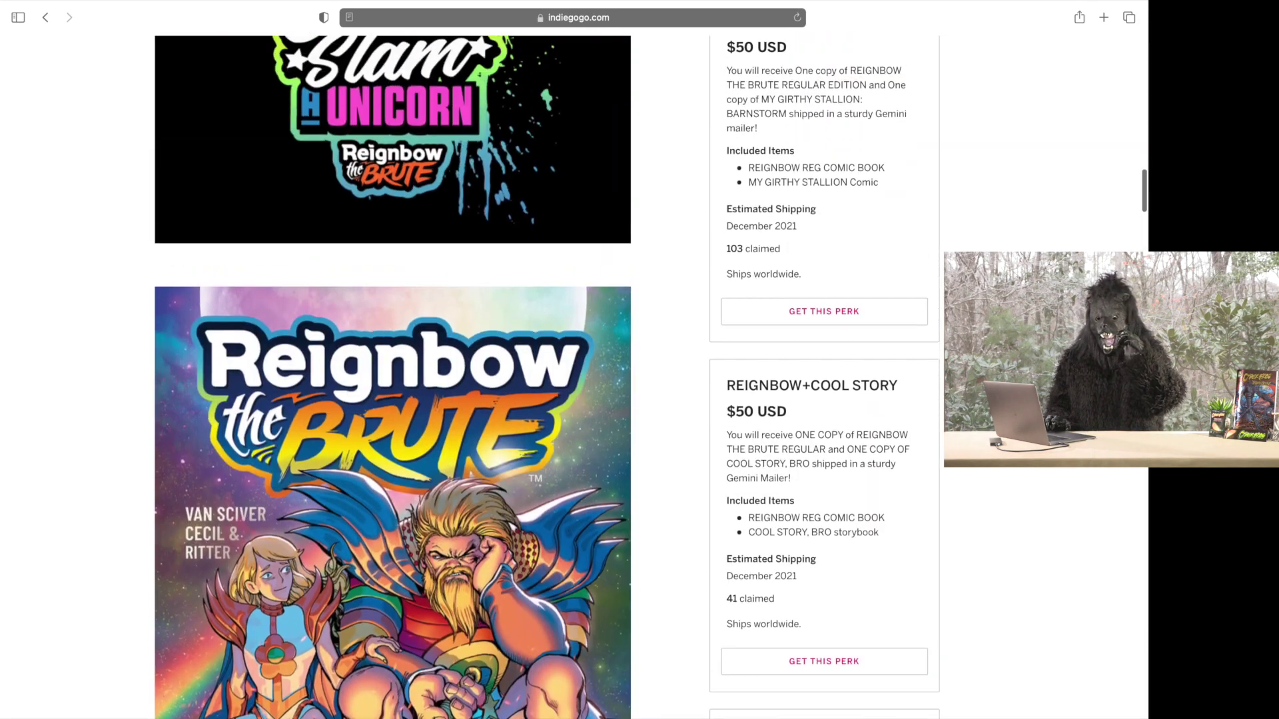
pyautogui.scroll(1, 639, 359)
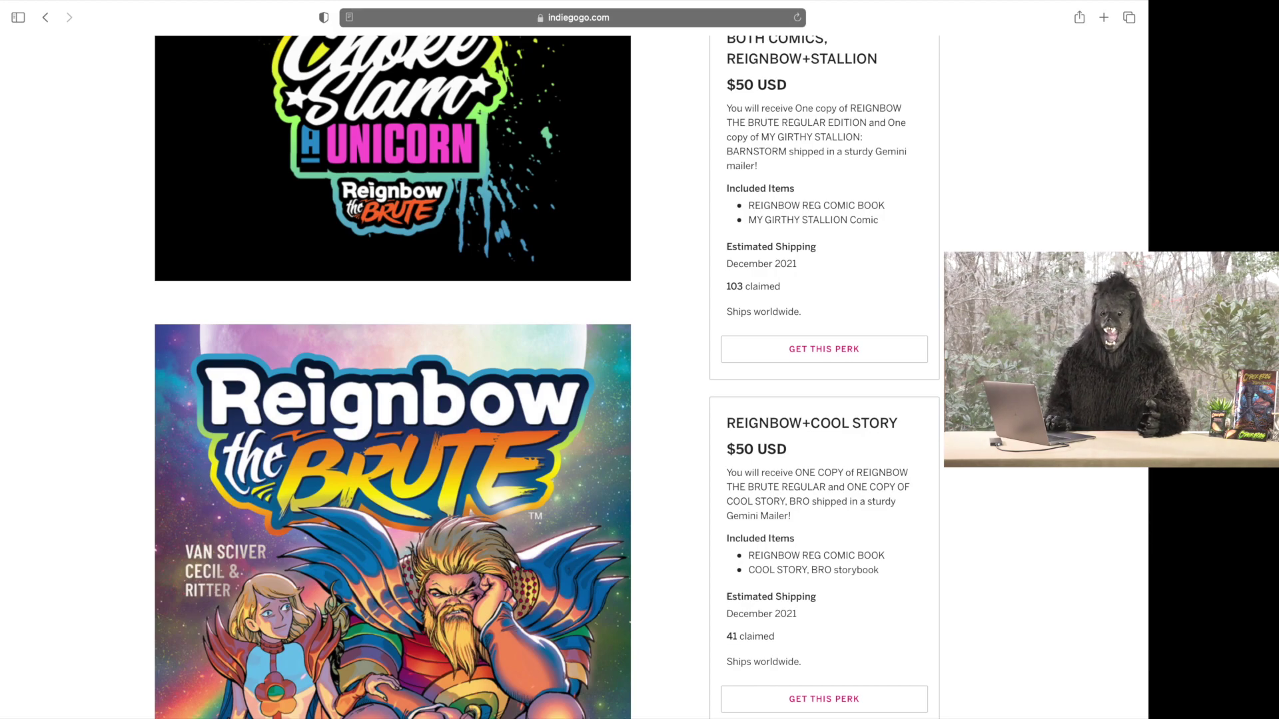
pyautogui.scroll(5, 640, 360)
pyautogui.scroll(4, 640, 360)
pyautogui.scroll(2, 640, 360)
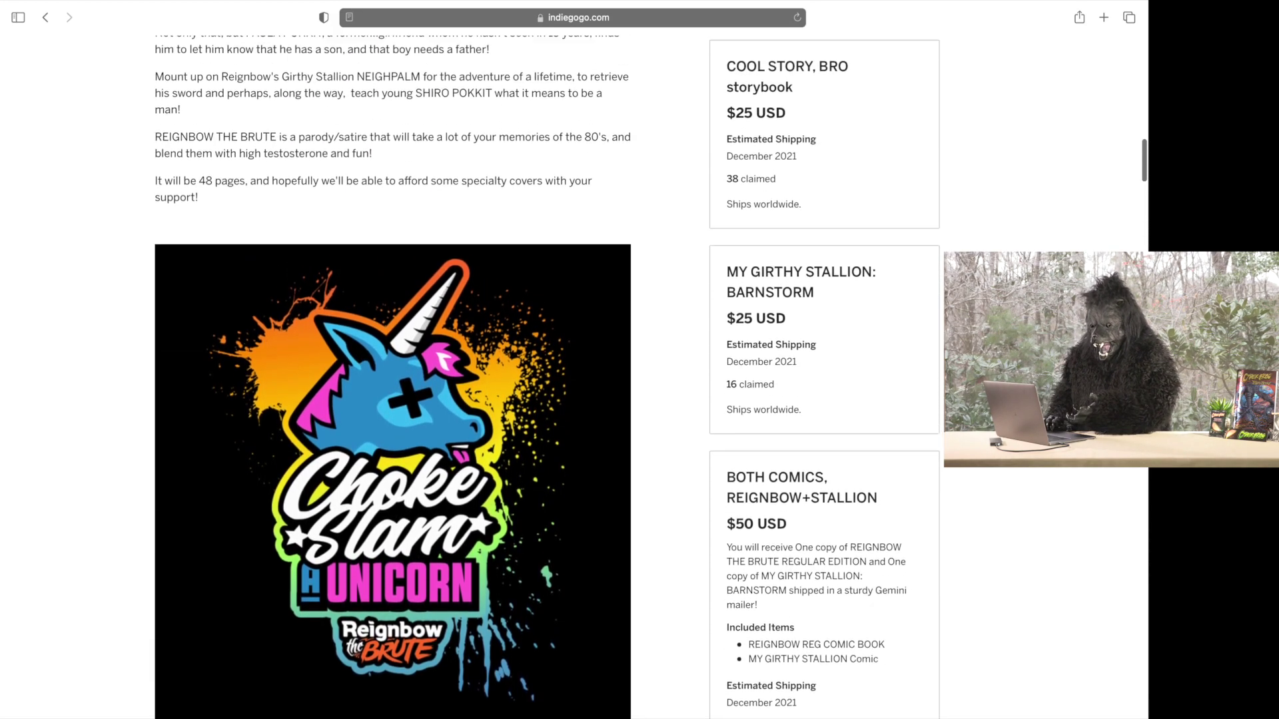
pyautogui.scroll(2, 639, 360)
pyautogui.scroll(2, 640, 360)
pyautogui.scroll(3, 640, 360)
pyautogui.scroll(3, 639, 360)
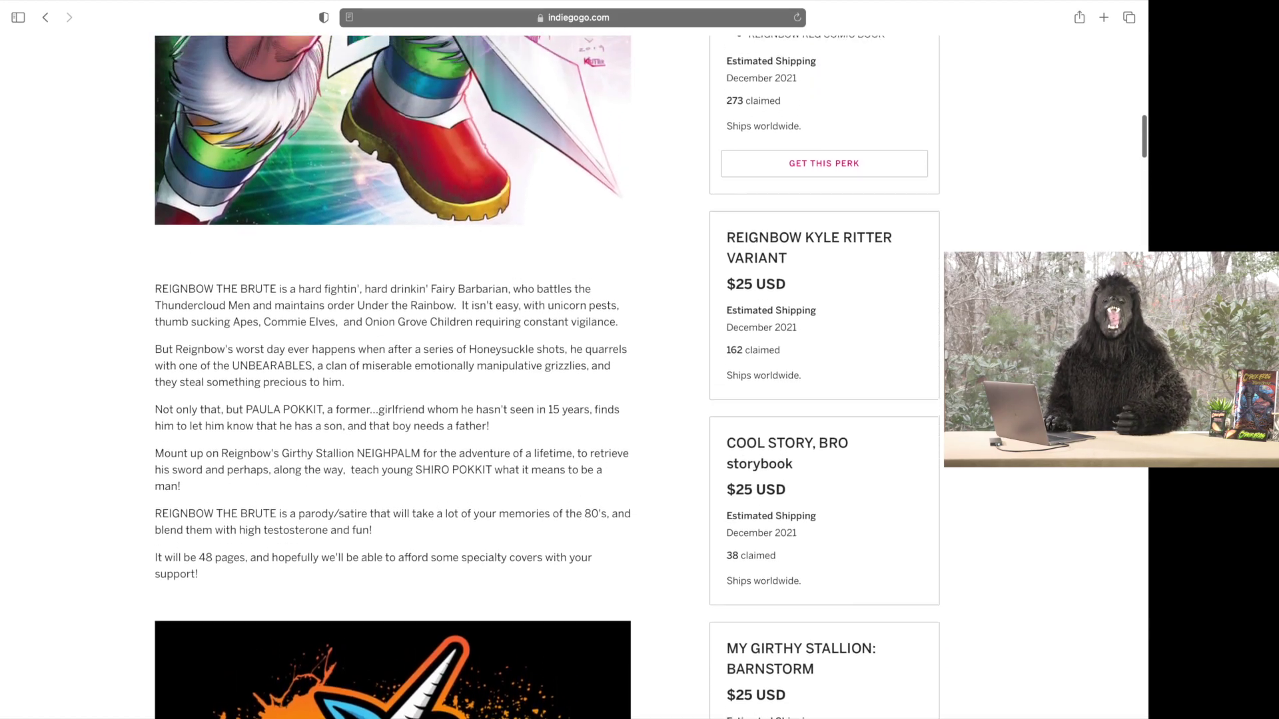
pyautogui.scroll(3, 640, 361)
pyautogui.scroll(4, 640, 360)
pyautogui.scroll(3, 640, 360)
pyautogui.scroll(3, 640, 360)
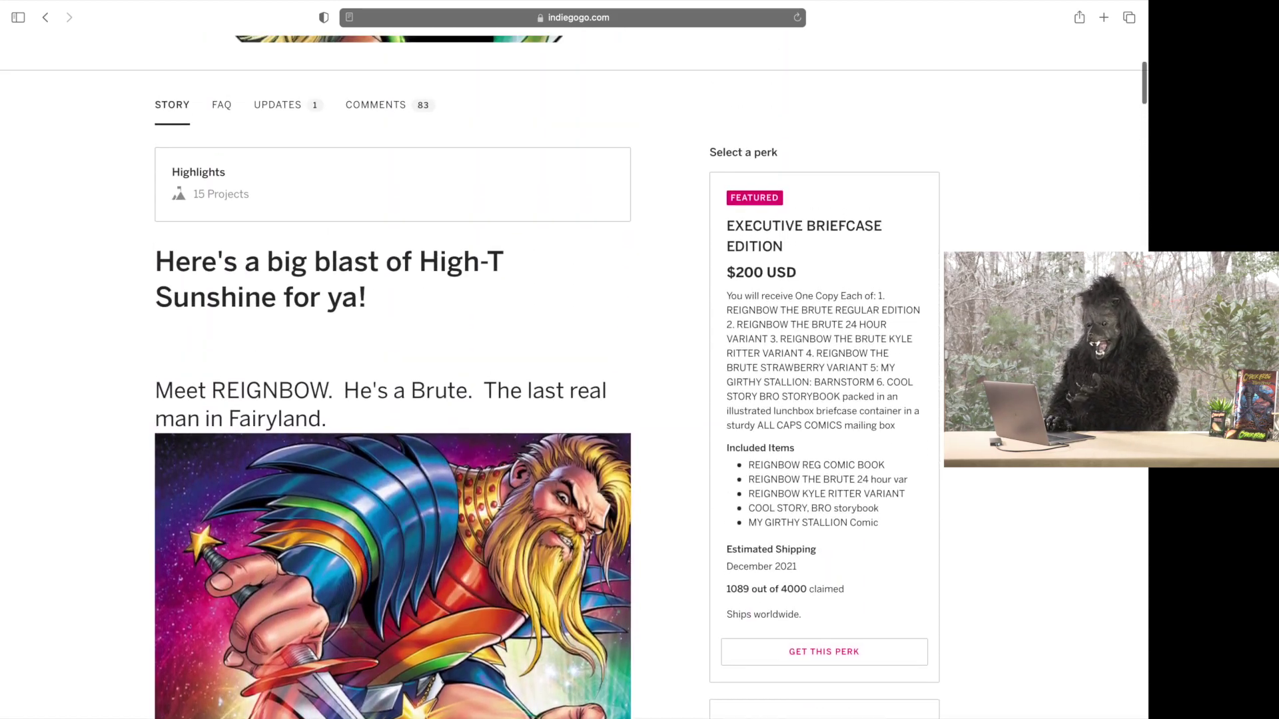
pyautogui.scroll(1, 640, 360)
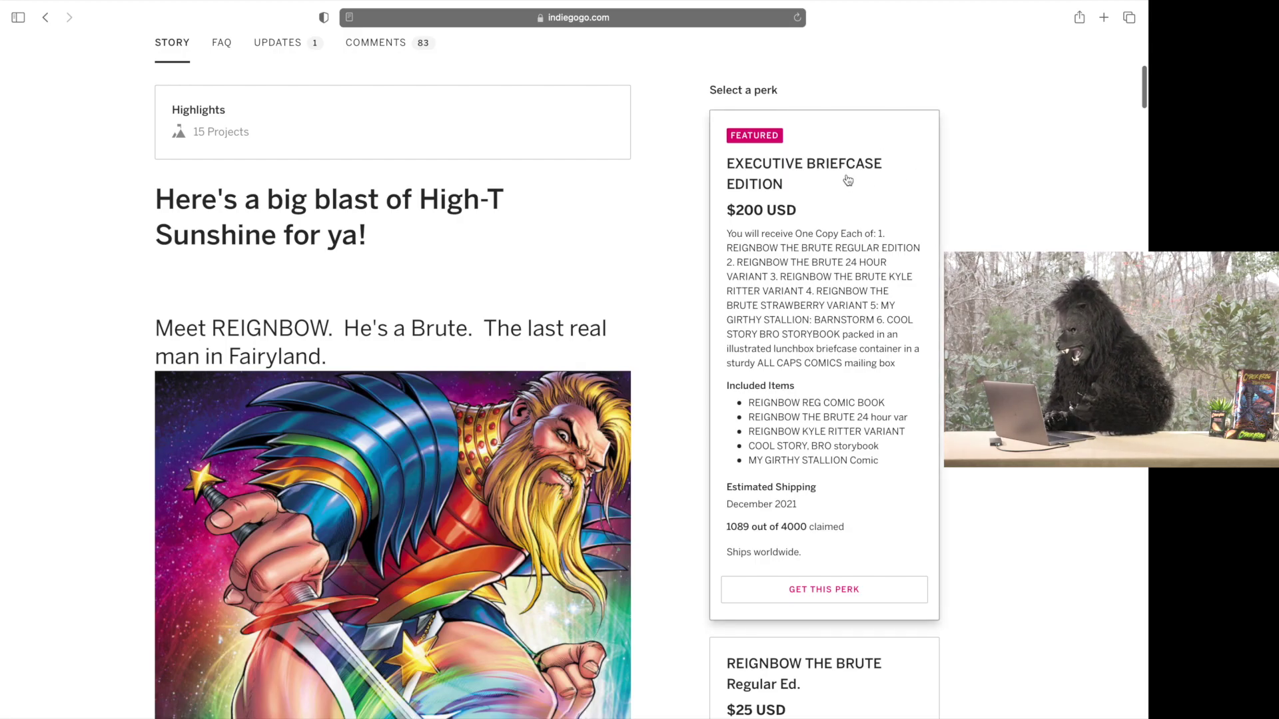
pyautogui.scroll(-15, 848, 180)
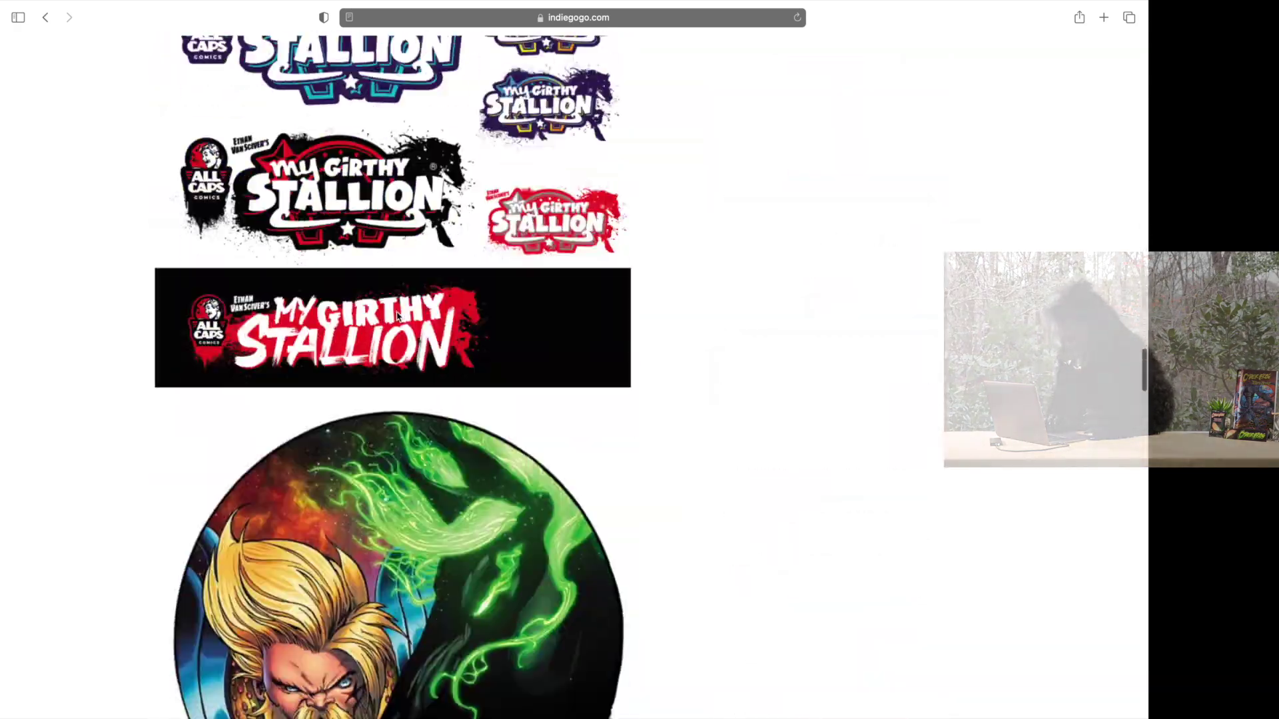
pyautogui.scroll(-10, 397, 317)
pyautogui.scroll(-10, 398, 316)
pyautogui.scroll(-5, 397, 316)
pyautogui.scroll(8, 398, 316)
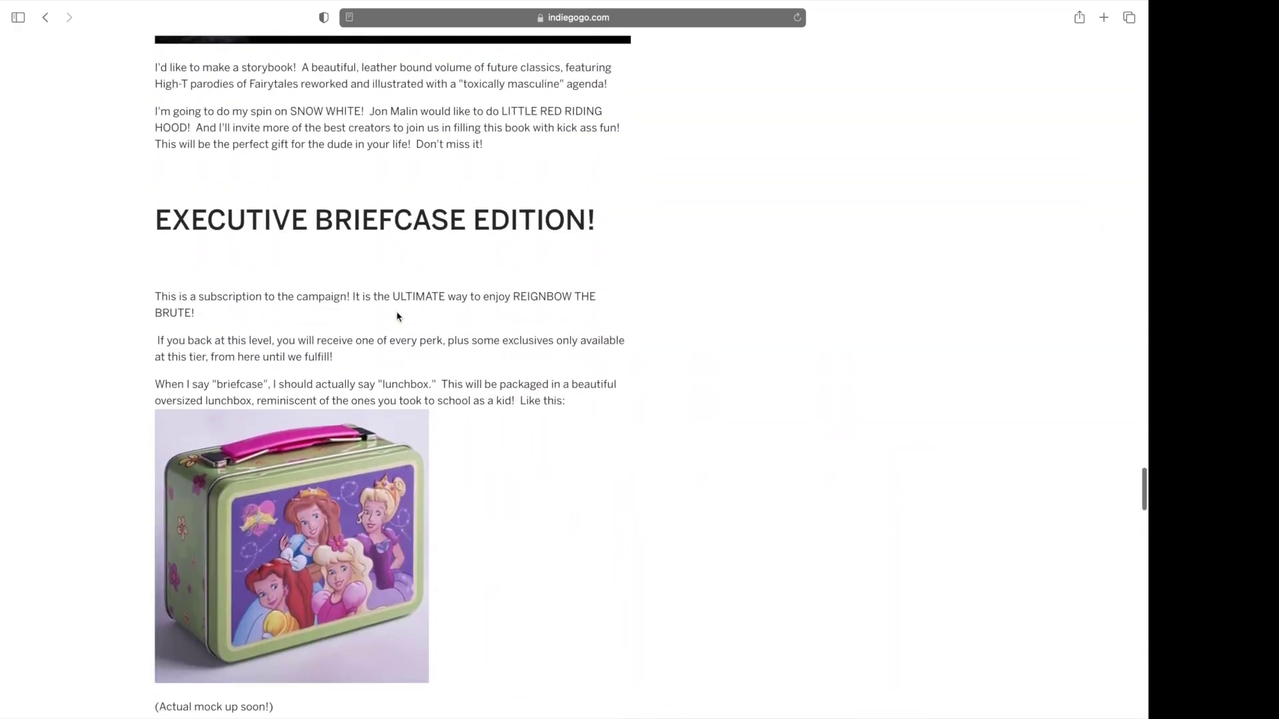
pyautogui.scroll(-2, 355, 380)
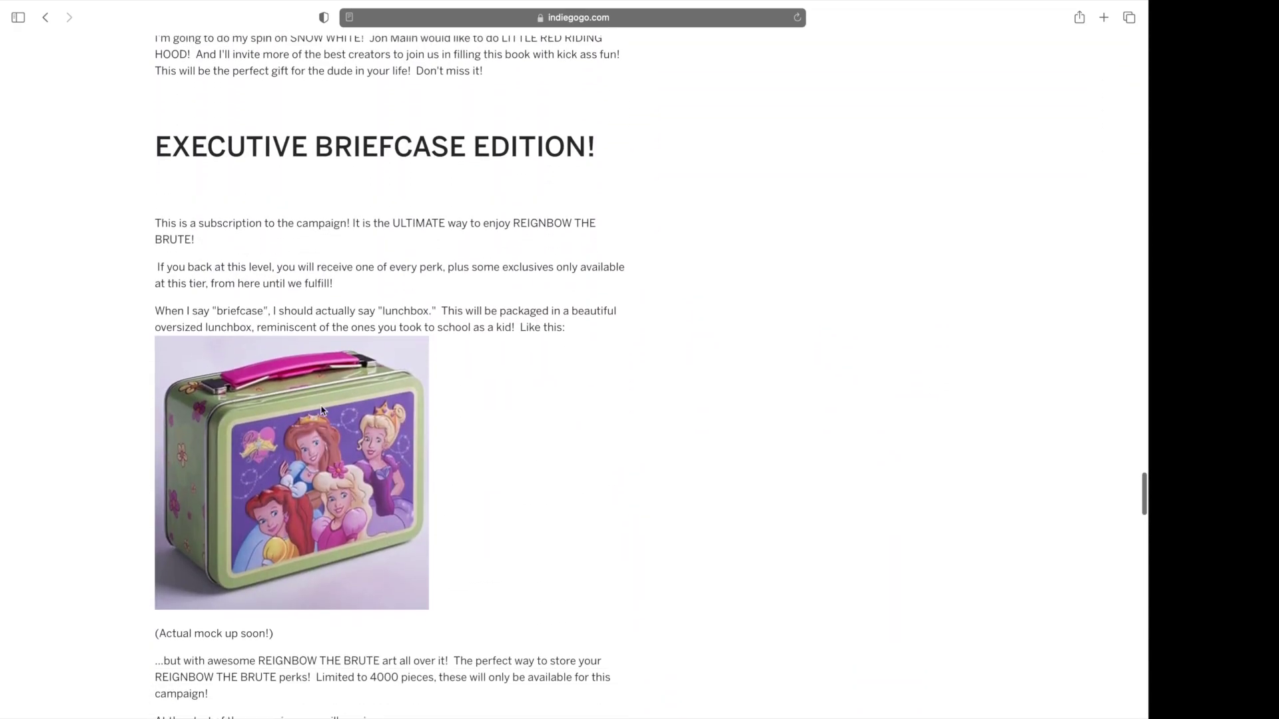
# Zoom in on the Executive Briefcase lunchbox image, then reset the page to normal size.
pyautogui.press('super+plus')
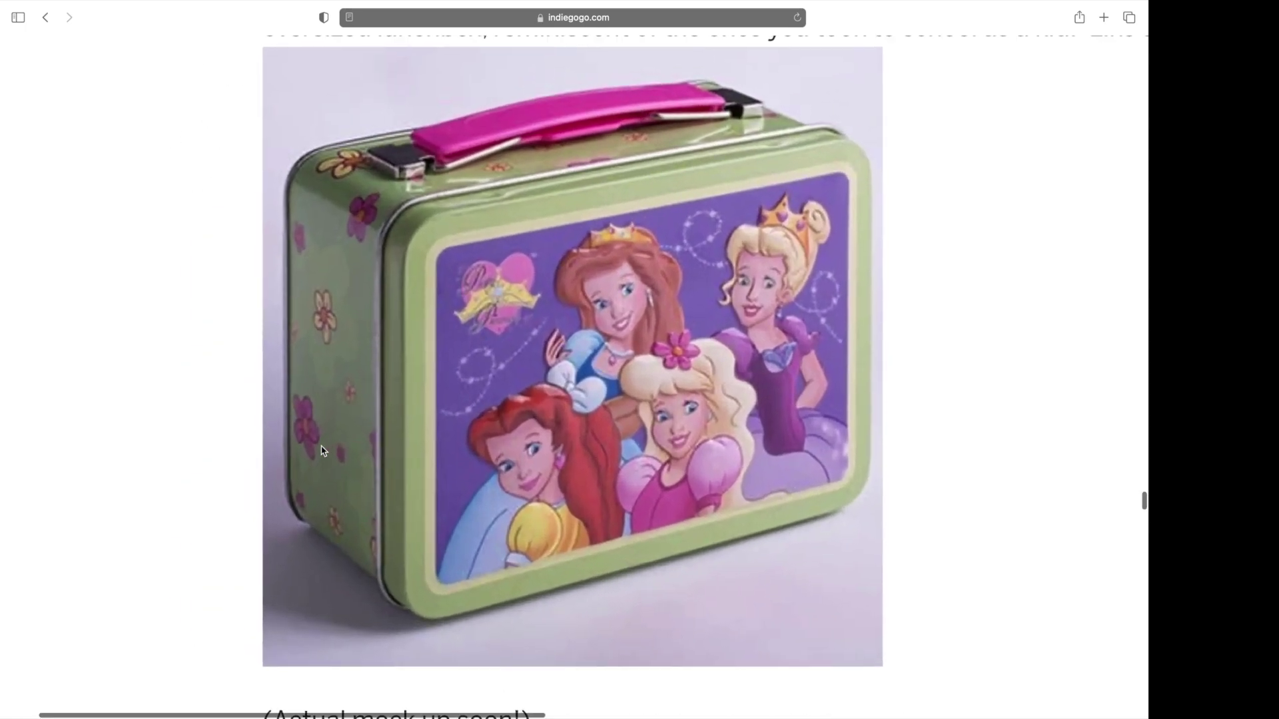
pyautogui.hscroll(2, 323, 450)
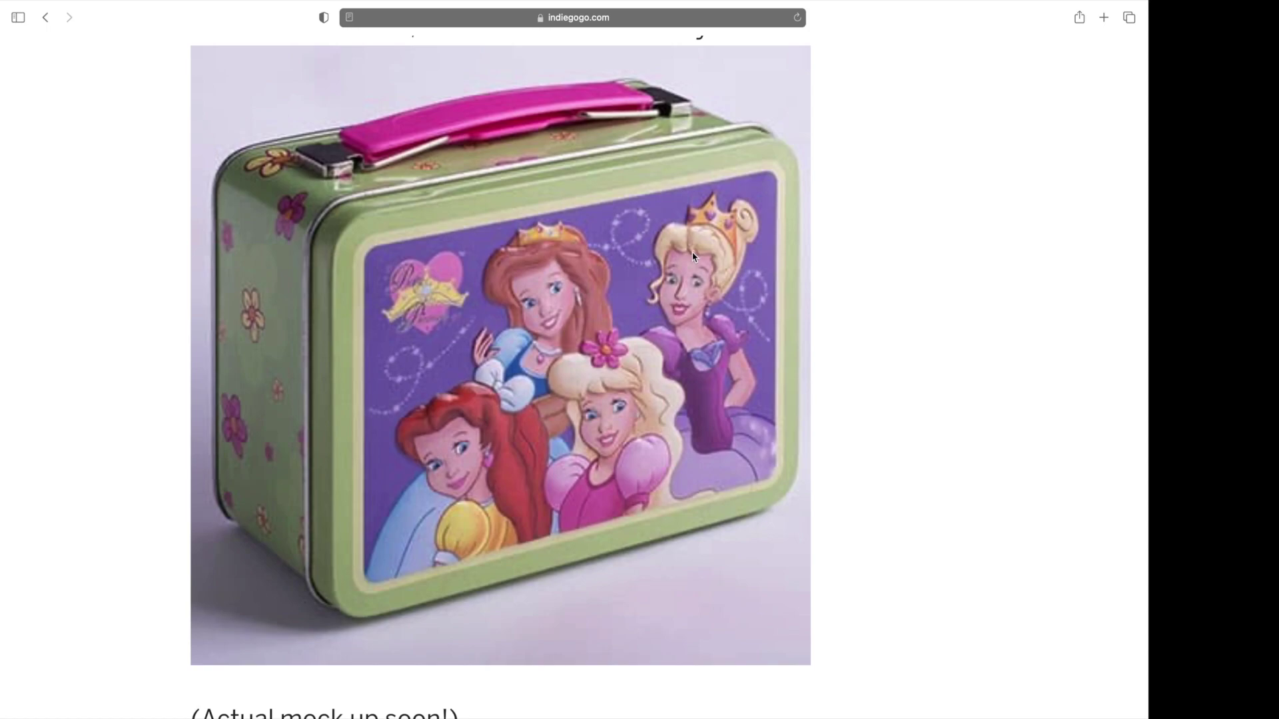
pyautogui.scroll(-3, 694, 258)
pyautogui.scroll(4, 694, 258)
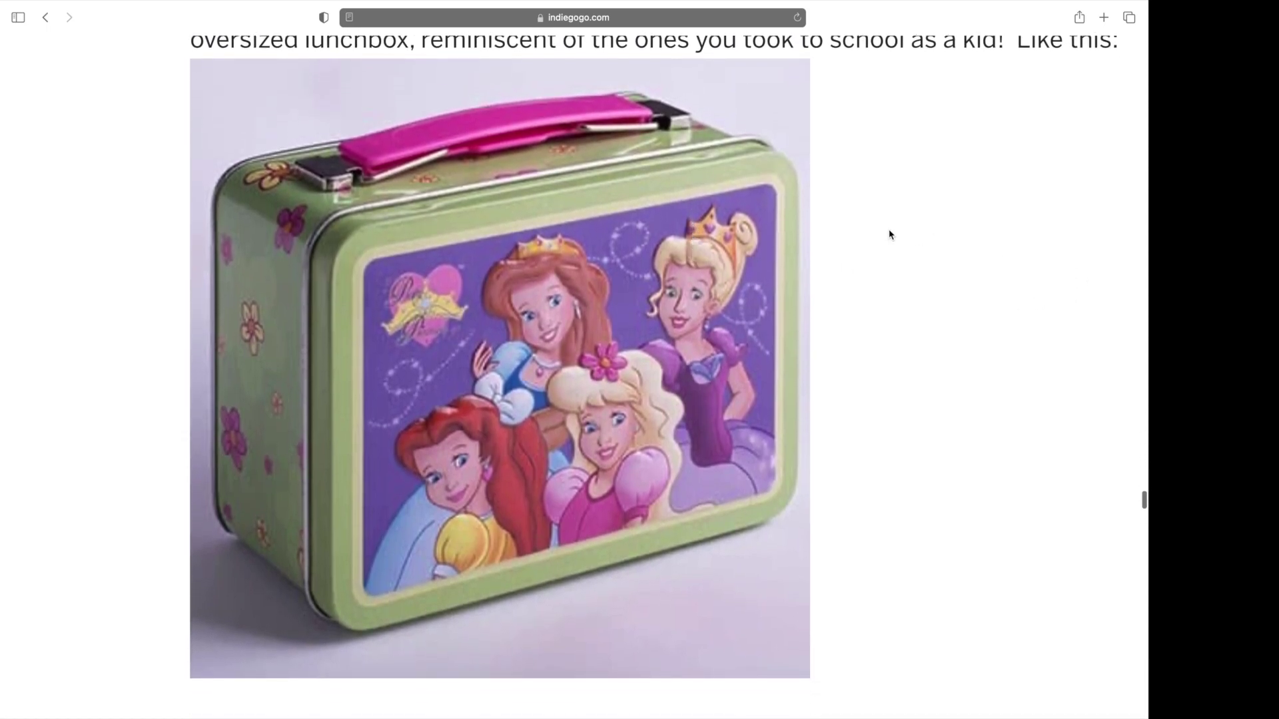
pyautogui.scroll(3, 889, 235)
pyautogui.hscroll(5, 890, 236)
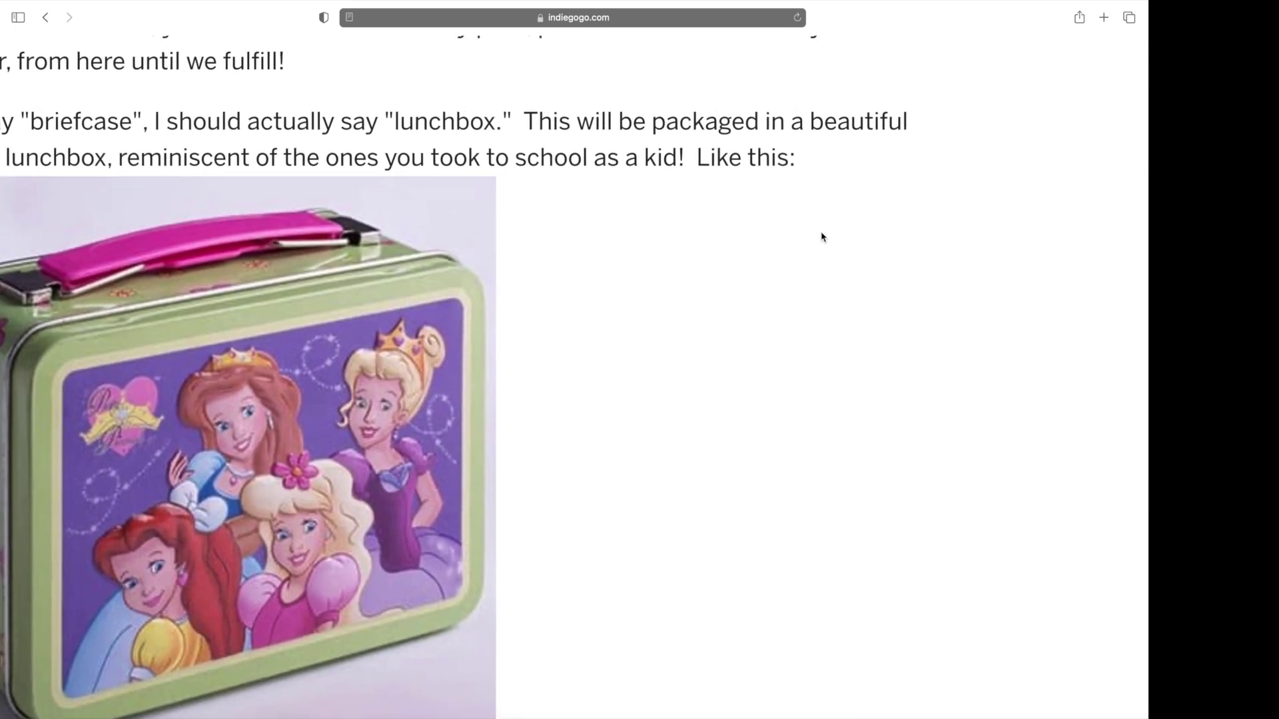
pyautogui.press('super+0')
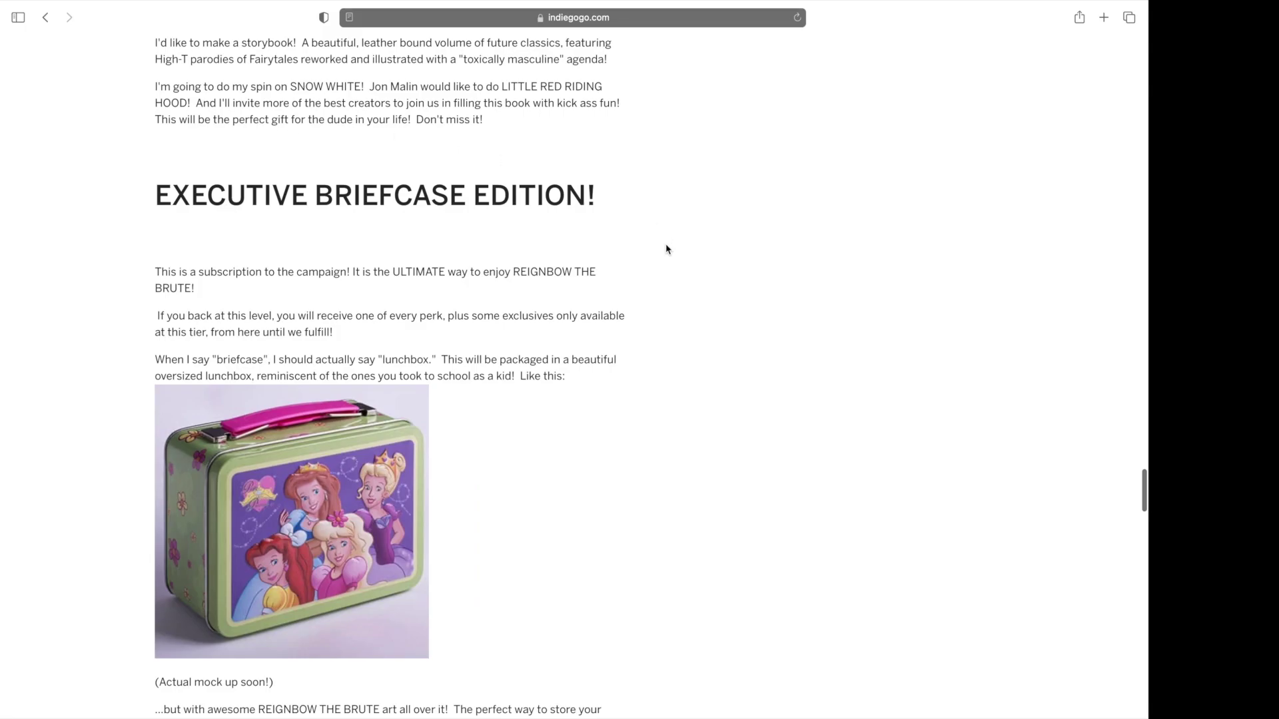
pyautogui.scroll(-15, 671, 247)
pyautogui.scroll(-10, 667, 250)
pyautogui.scroll(10, 667, 250)
pyautogui.scroll(15, 668, 249)
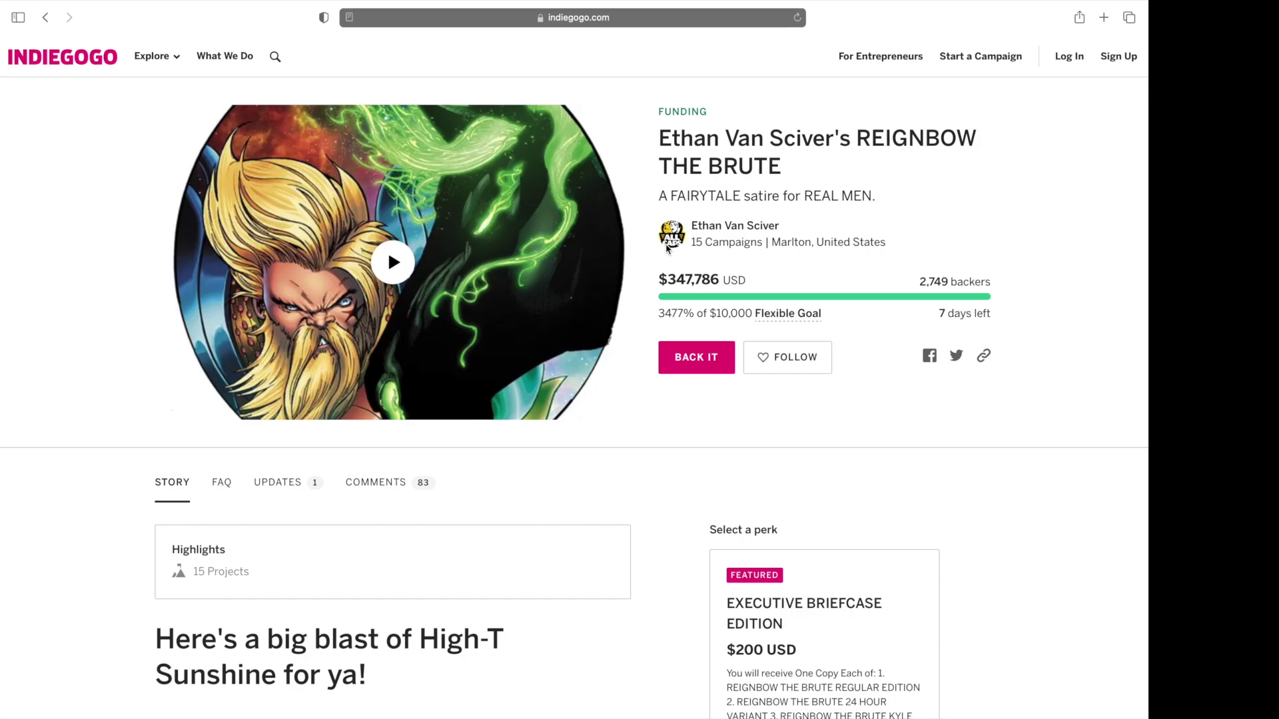
pyautogui.scroll(-3, 128, 518)
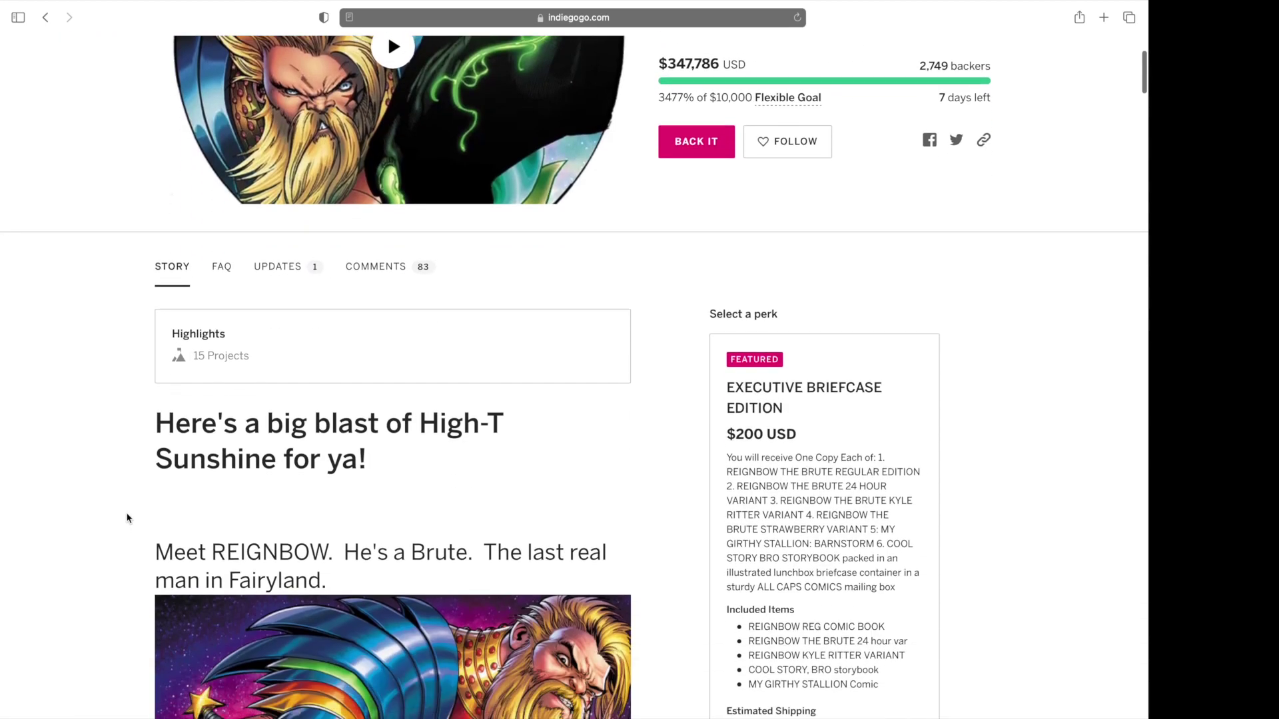
pyautogui.scroll(-3, 128, 518)
pyautogui.scroll(-3, 128, 517)
pyautogui.scroll(-2, 127, 518)
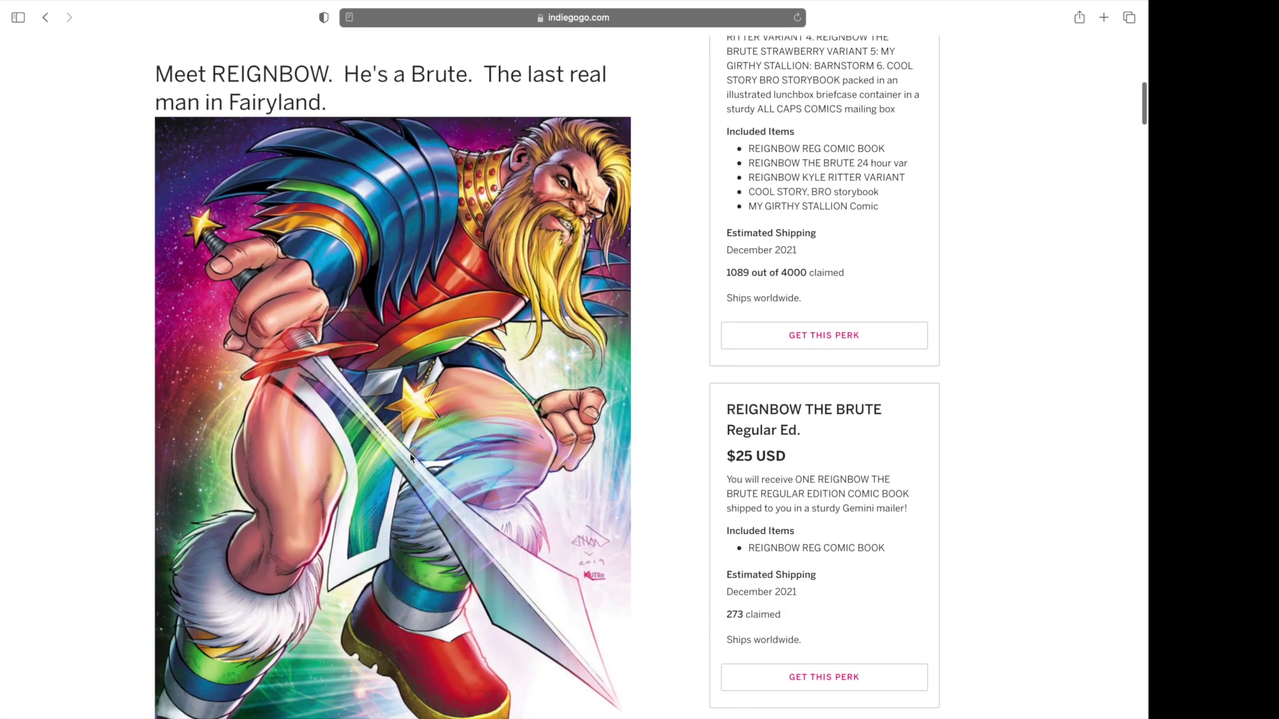
pyautogui.scroll(-2, 412, 458)
pyautogui.scroll(1, 413, 458)
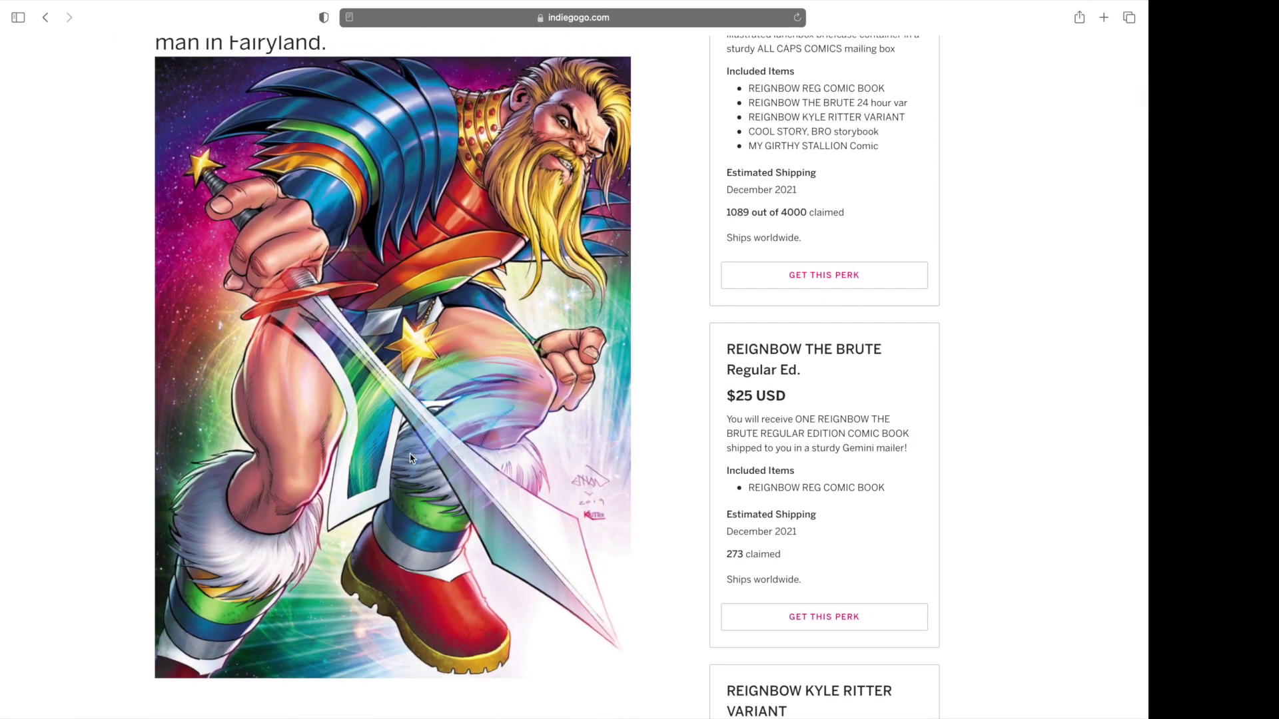
pyautogui.scroll(-8, 412, 458)
pyautogui.scroll(-5, 411, 458)
pyautogui.scroll(-5, 412, 458)
pyautogui.scroll(-5, 412, 458)
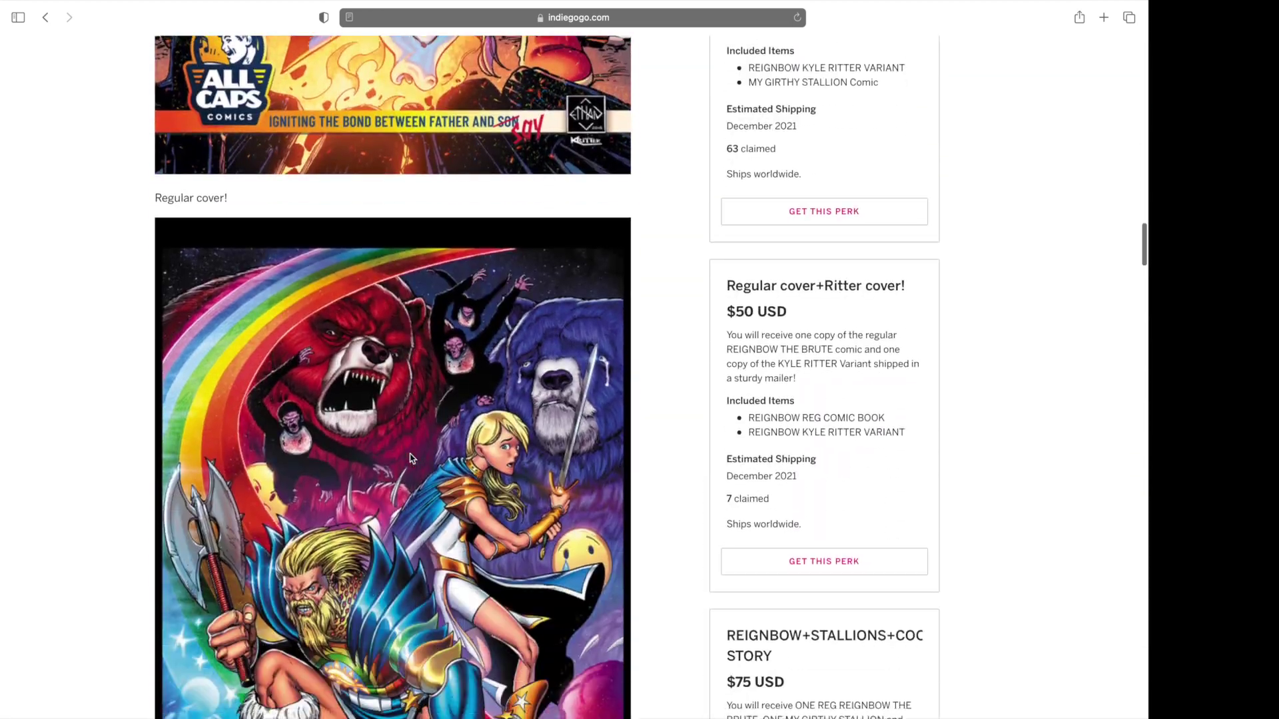
pyautogui.scroll(-5, 411, 459)
pyautogui.scroll(-5, 412, 459)
pyautogui.scroll(-3, 412, 459)
pyautogui.scroll(-2, 412, 458)
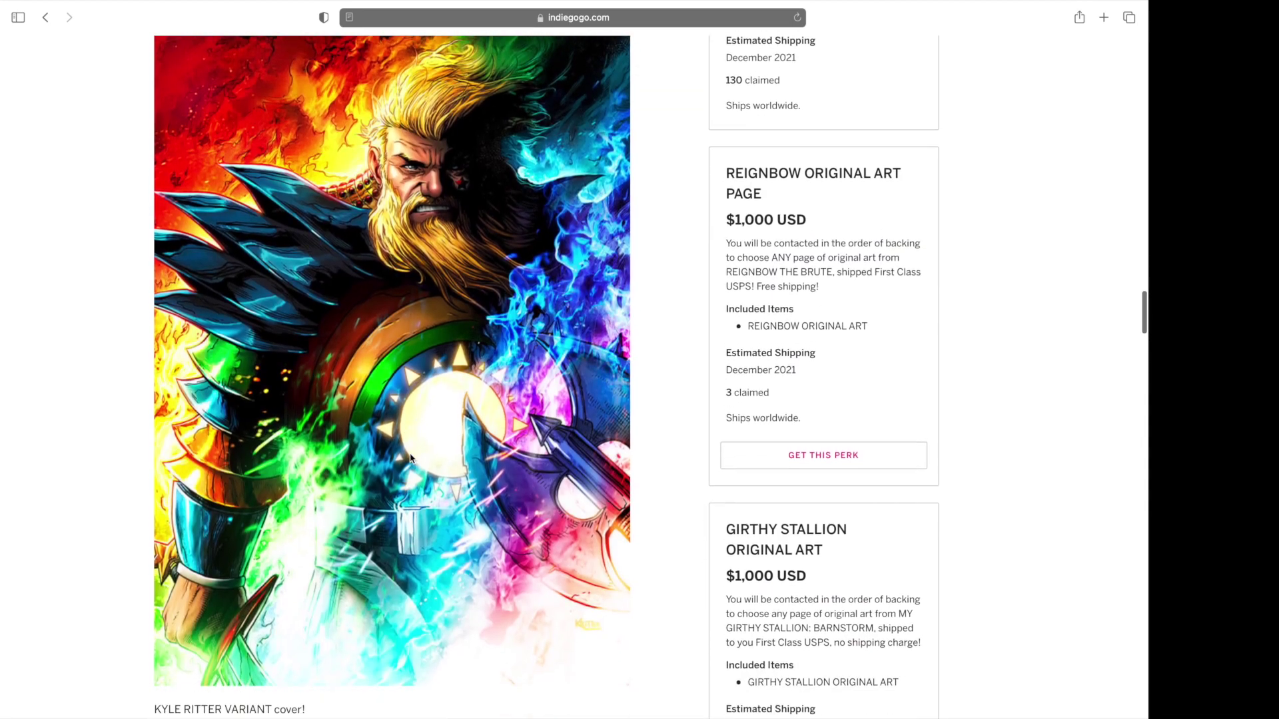
pyautogui.scroll(2, 411, 459)
pyautogui.scroll(1, 411, 459)
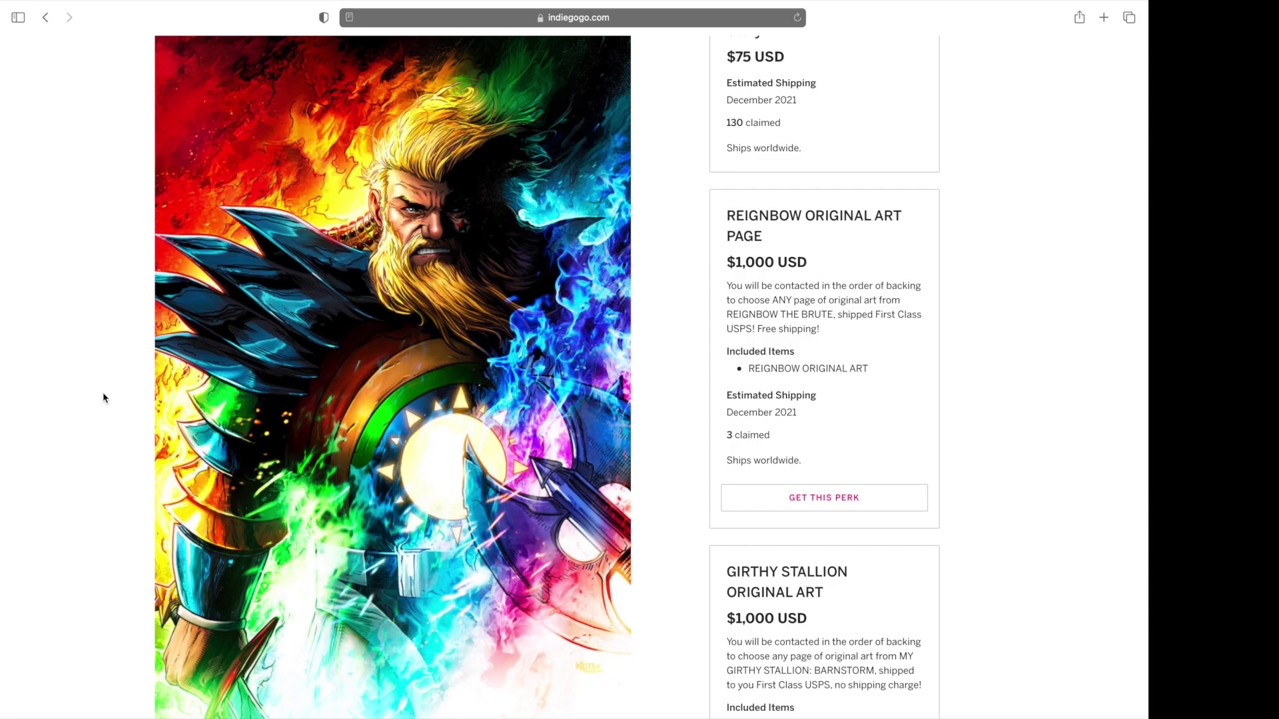
pyautogui.scroll(3, 102, 399)
pyautogui.scroll(10, 103, 397)
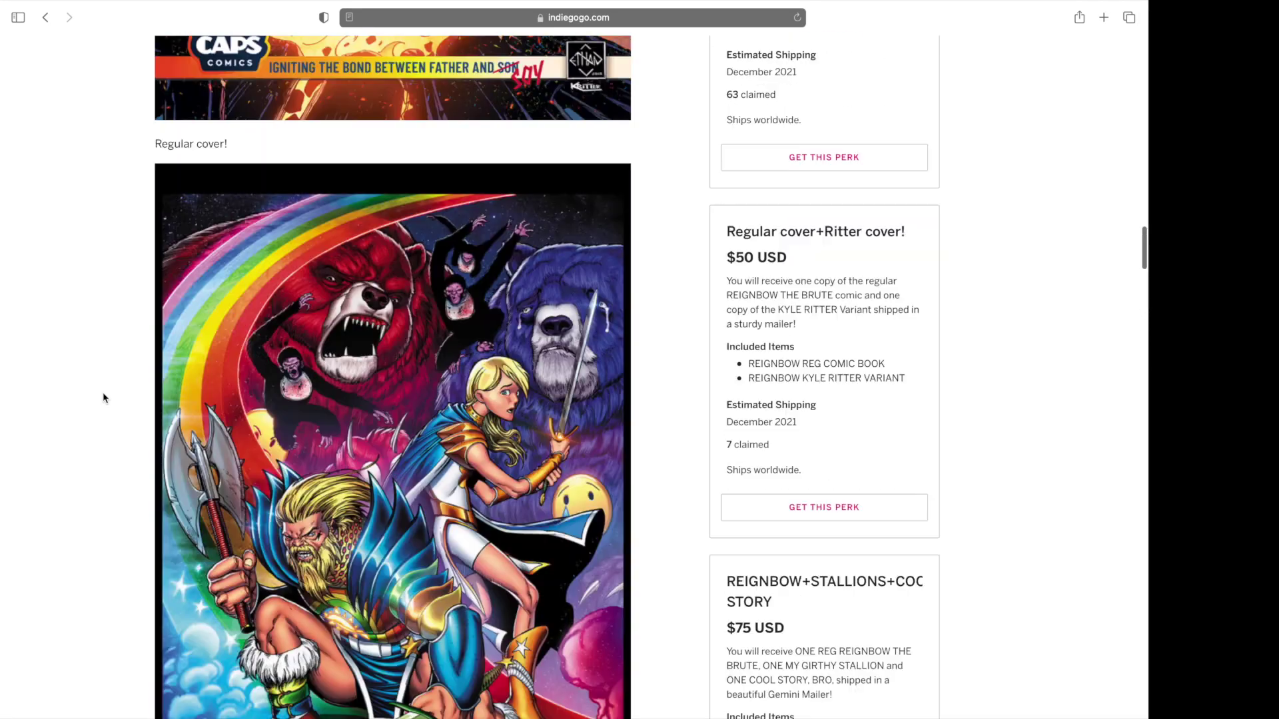